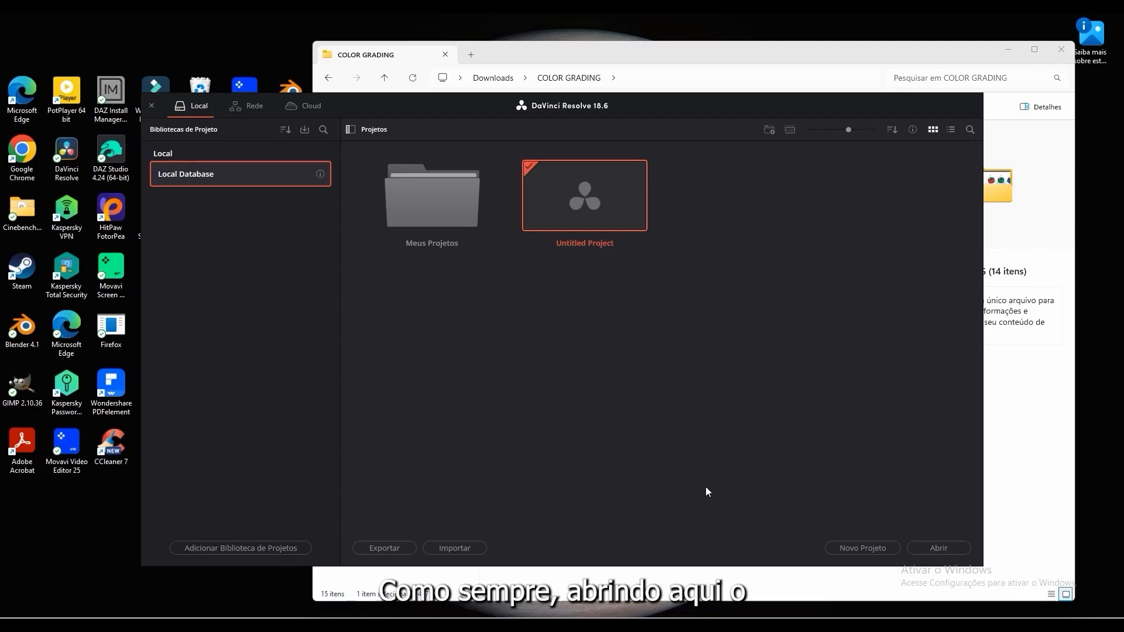
Create a new project named "Introdução ao REC 709" in the local database.
click(866, 550)
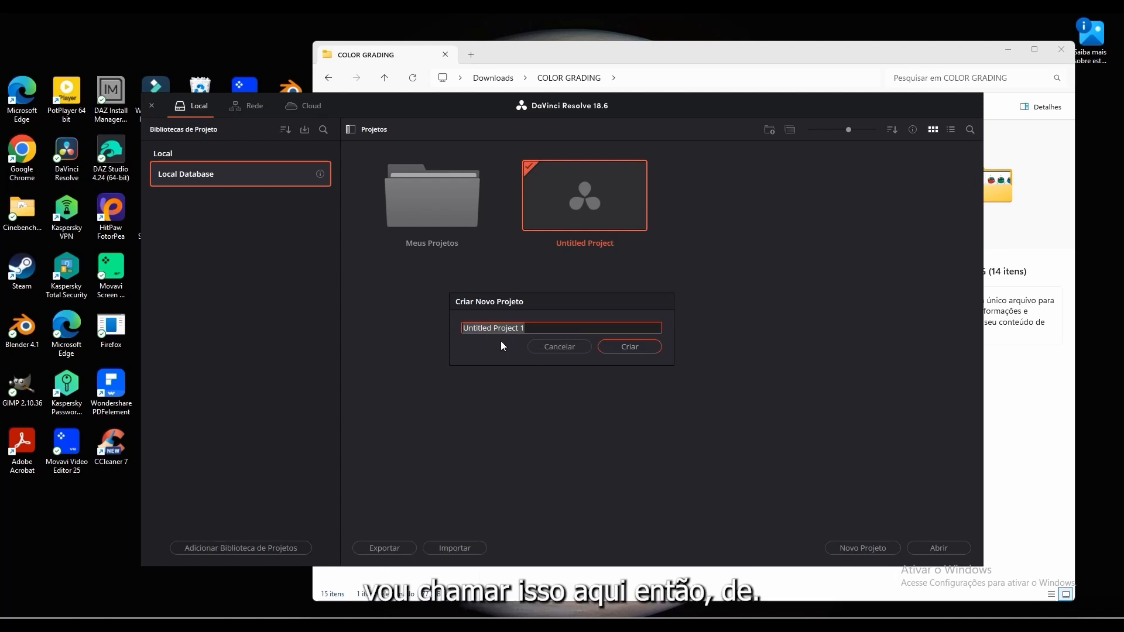
key(BackSpace)
text(In)
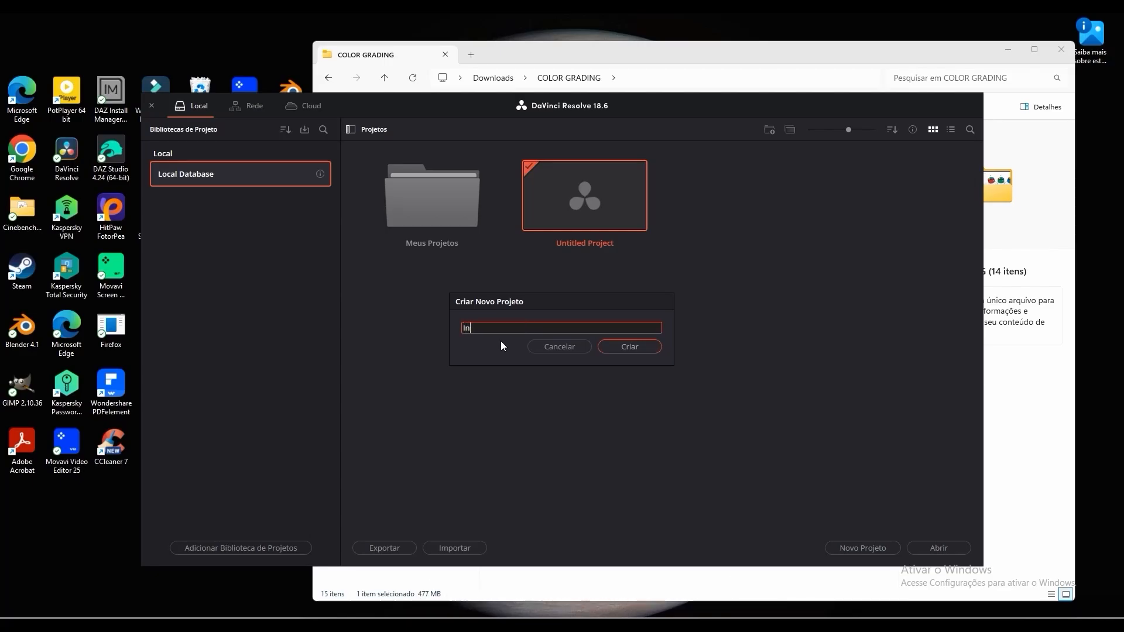
text(troduç)
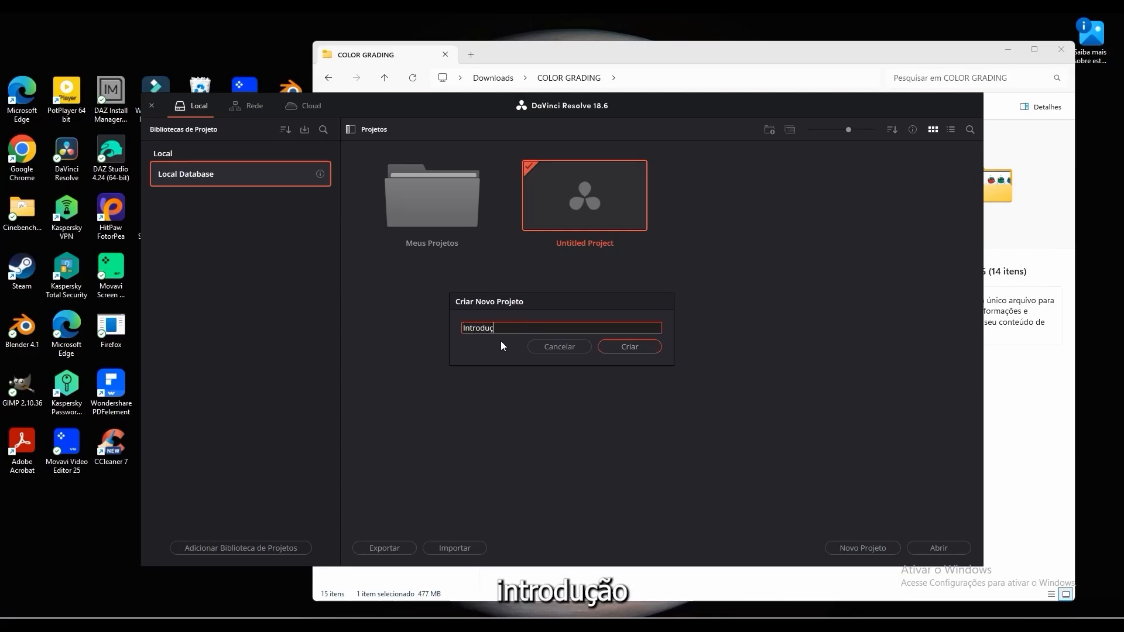
text(ão ao)
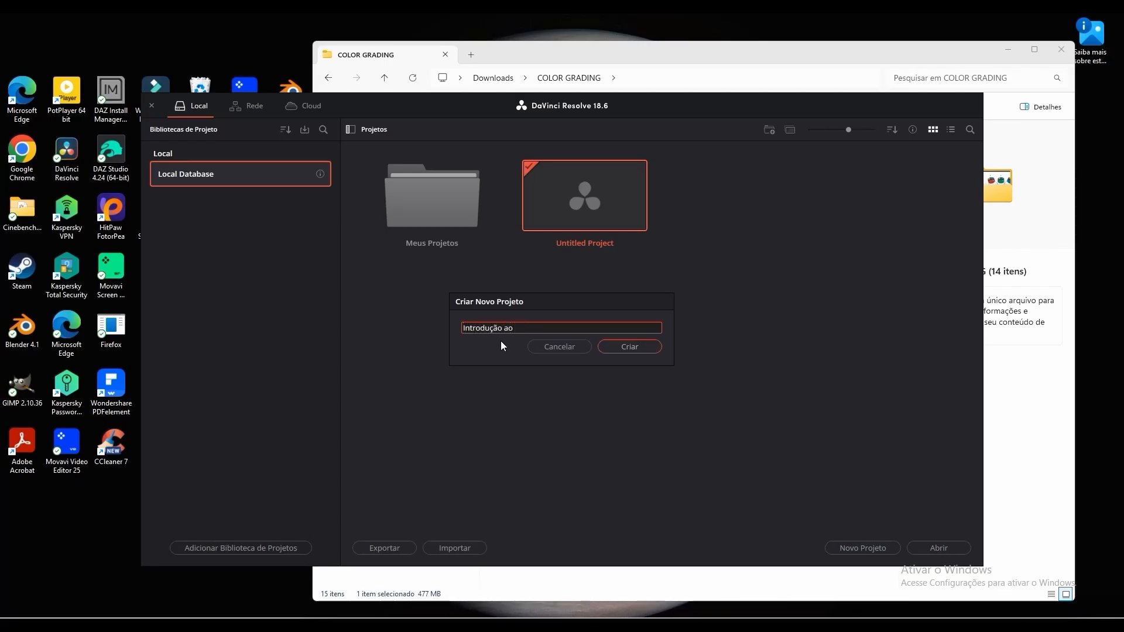
text( REC 709)
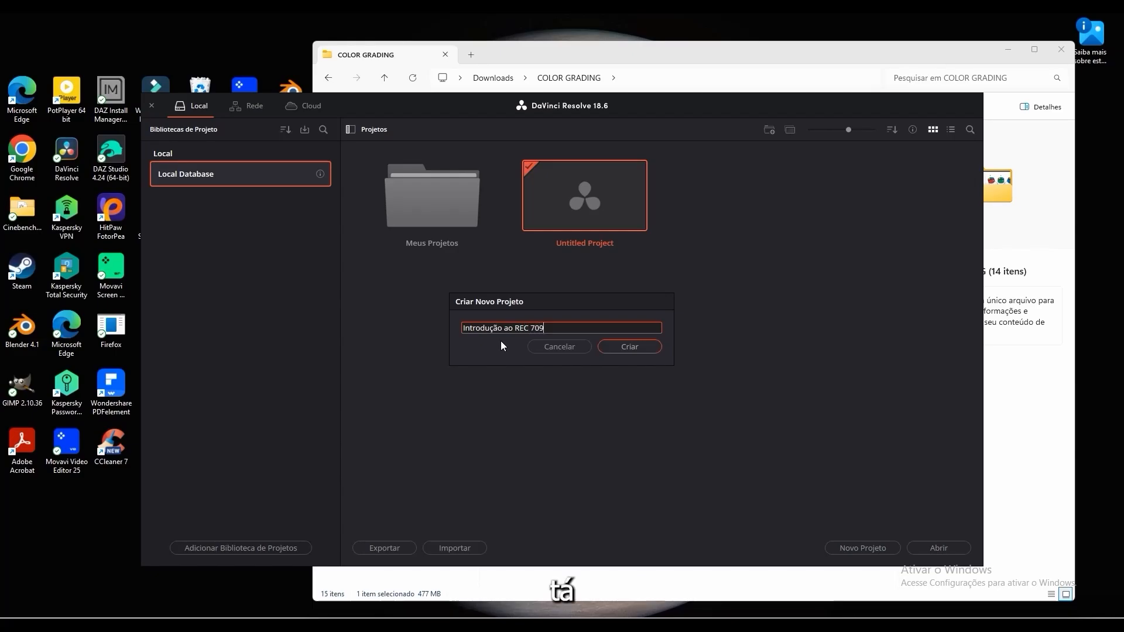
click(641, 349)
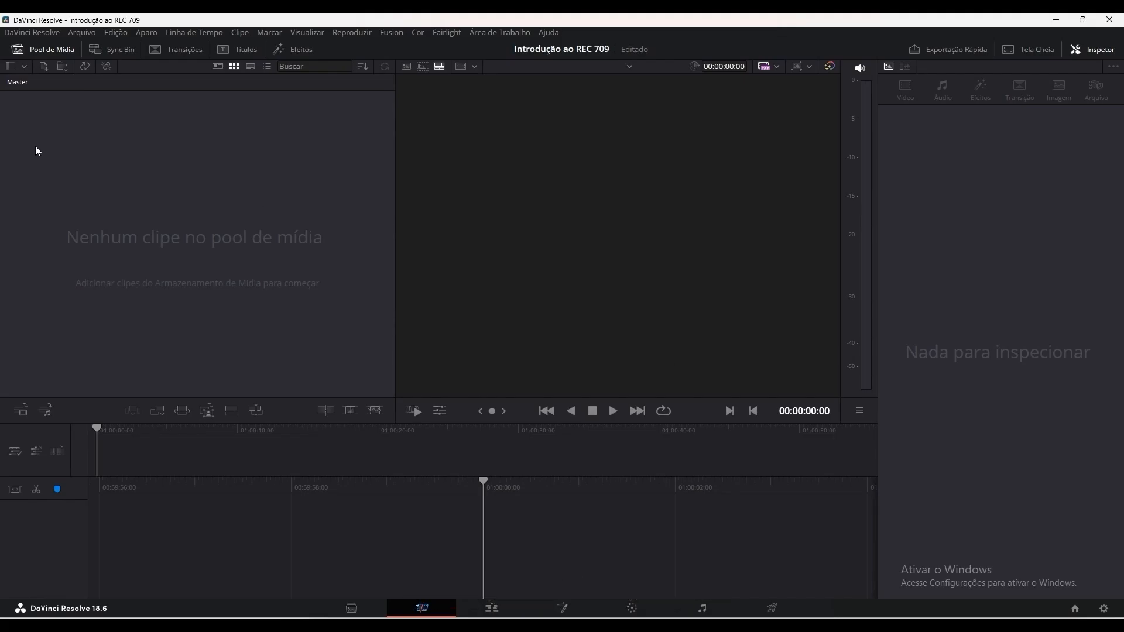
Import the MONTAGEM_IMERSAO video from the COLOR GRADING folder into the media pool.
click(82, 33)
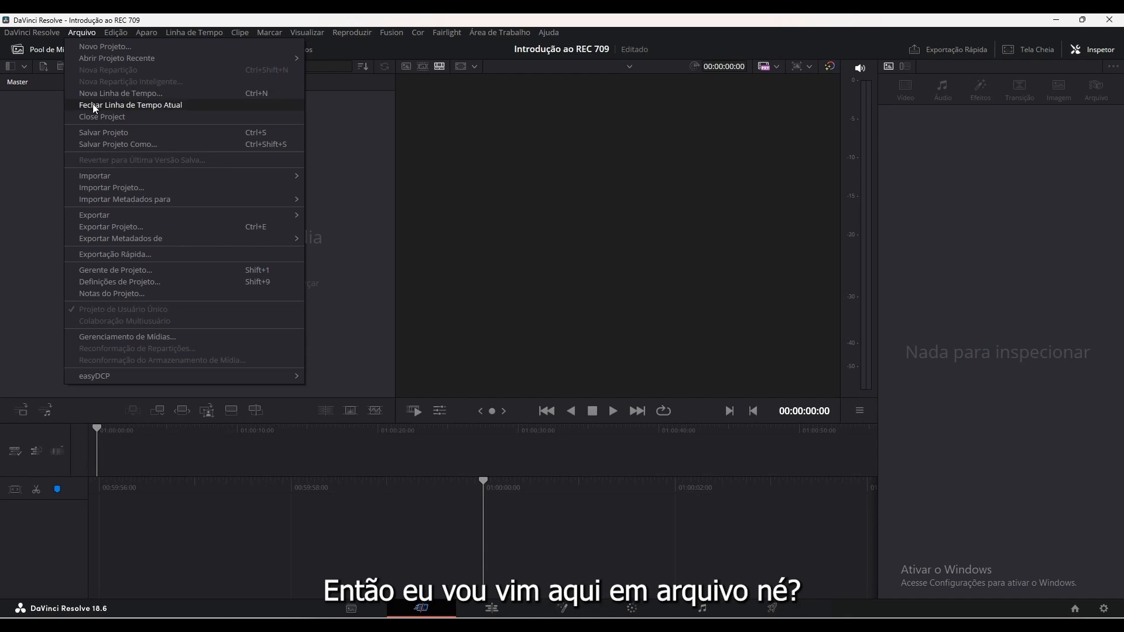
mouse_move(106, 174)
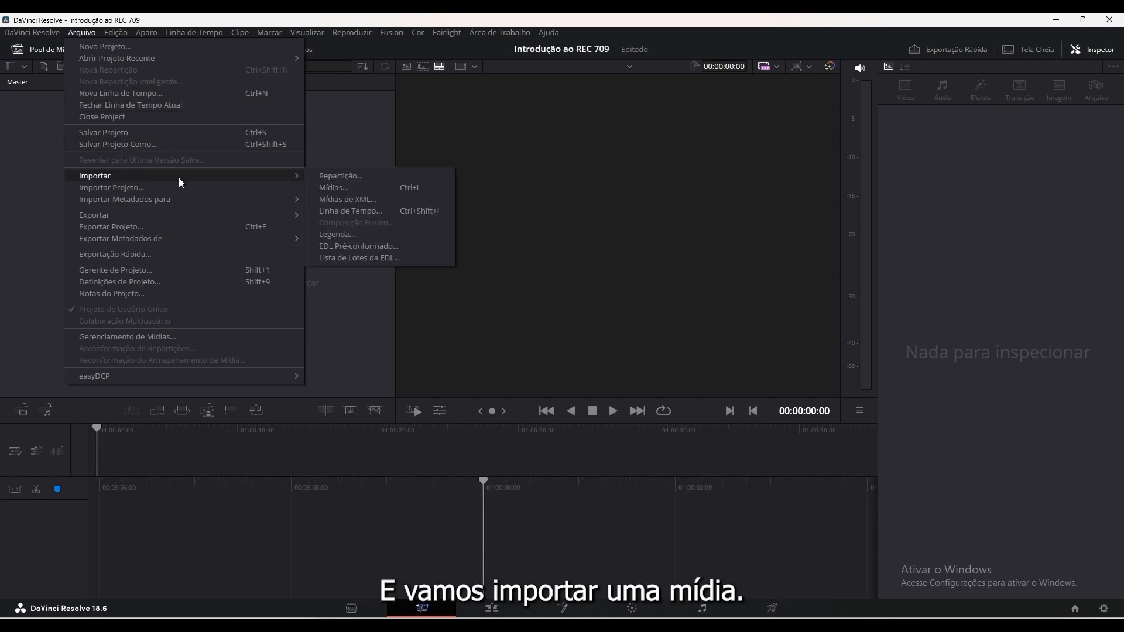
click(330, 187)
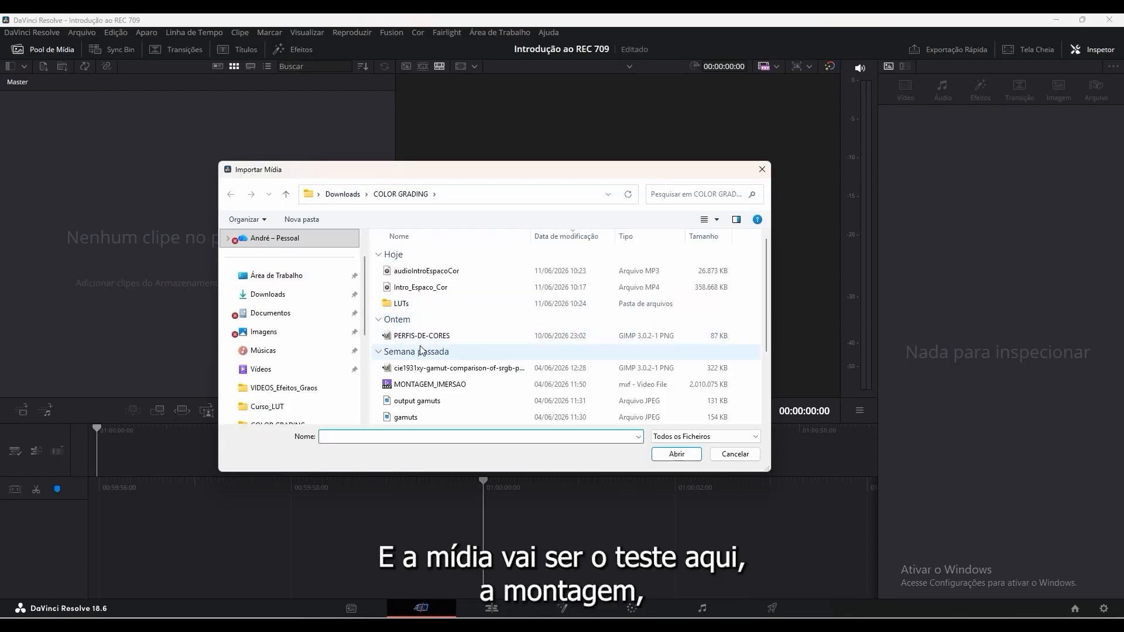
click(432, 385)
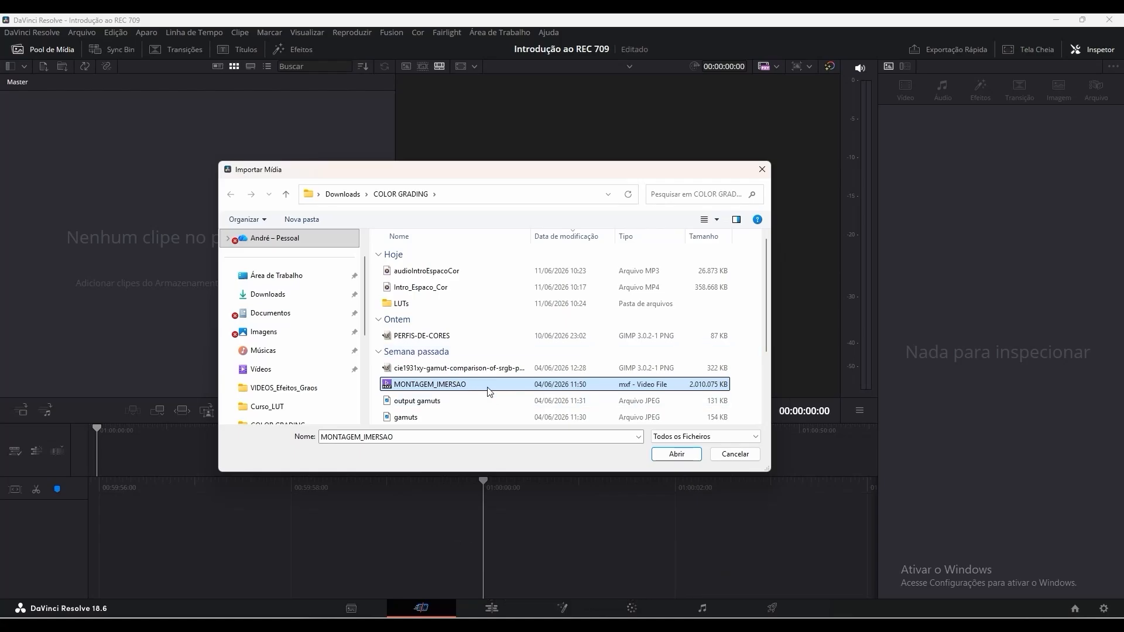
click(674, 456)
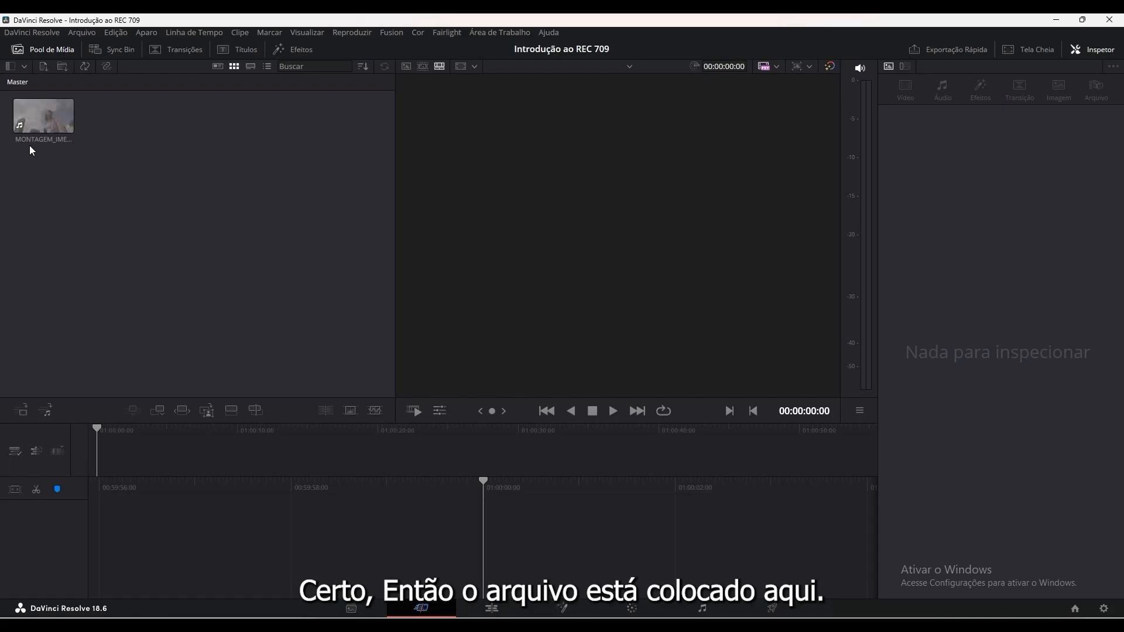
Place the MONTAGEM_IMERSAO clip at the start of a new timeline.
click(65, 146)
click(81, 181)
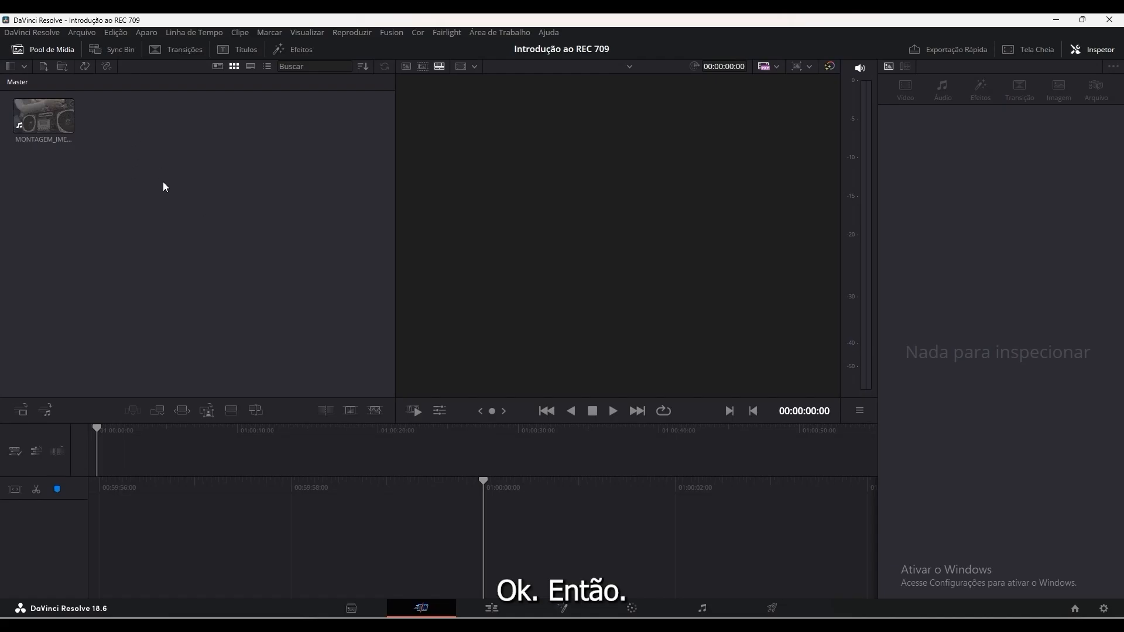
drag(33, 119, 122, 458)
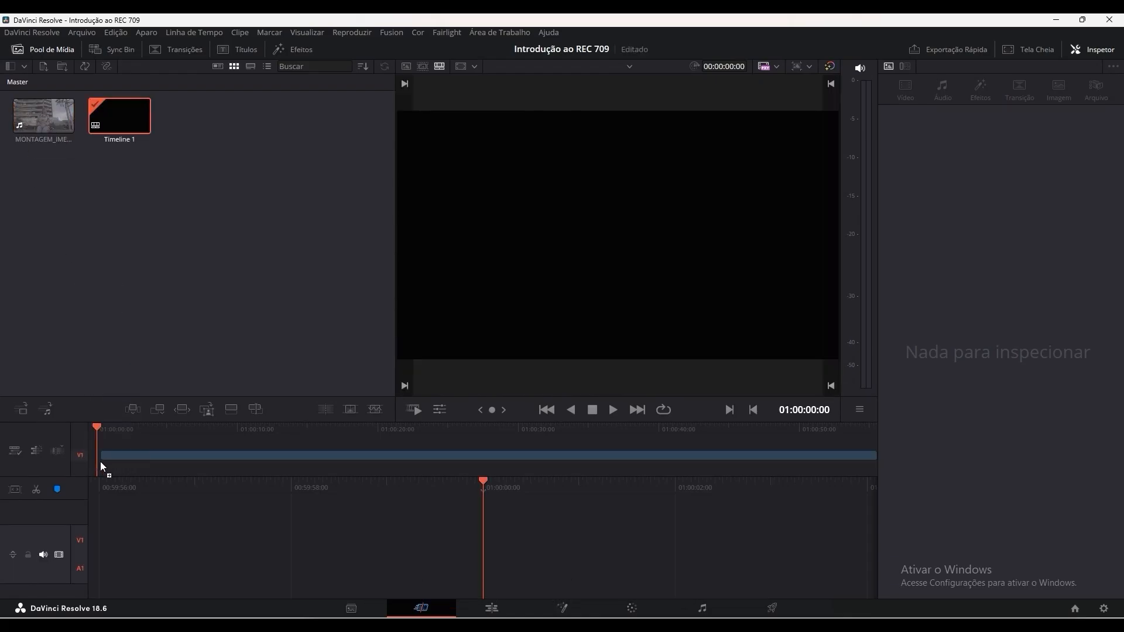
drag(101, 462, 103, 463)
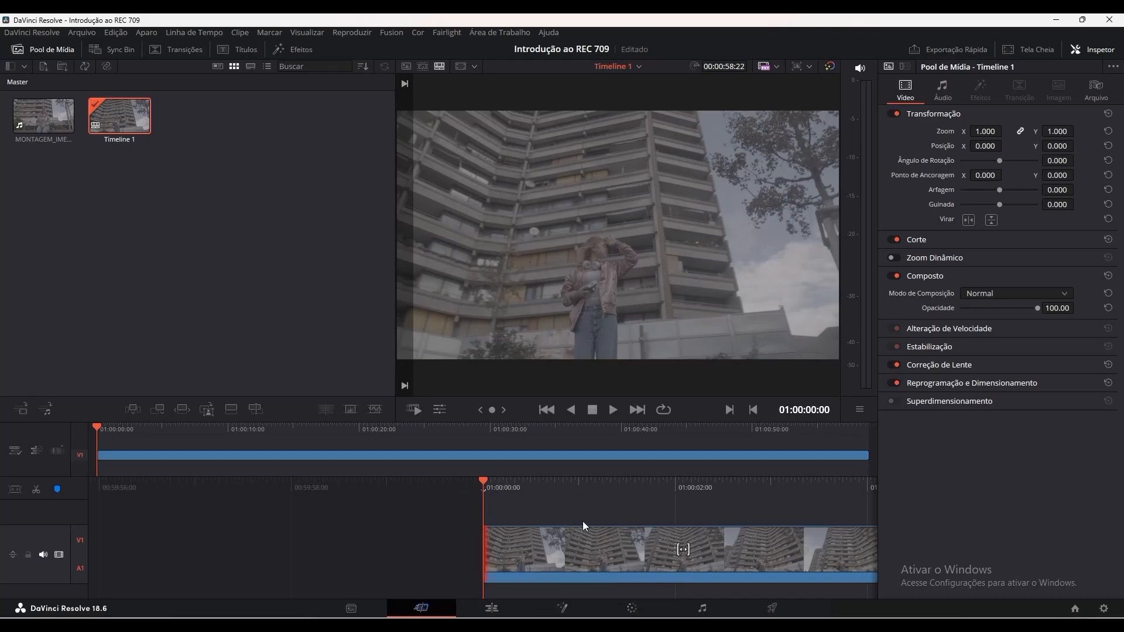
Switch to the Color page and move node 01 closer to the source input in the node graph.
click(633, 610)
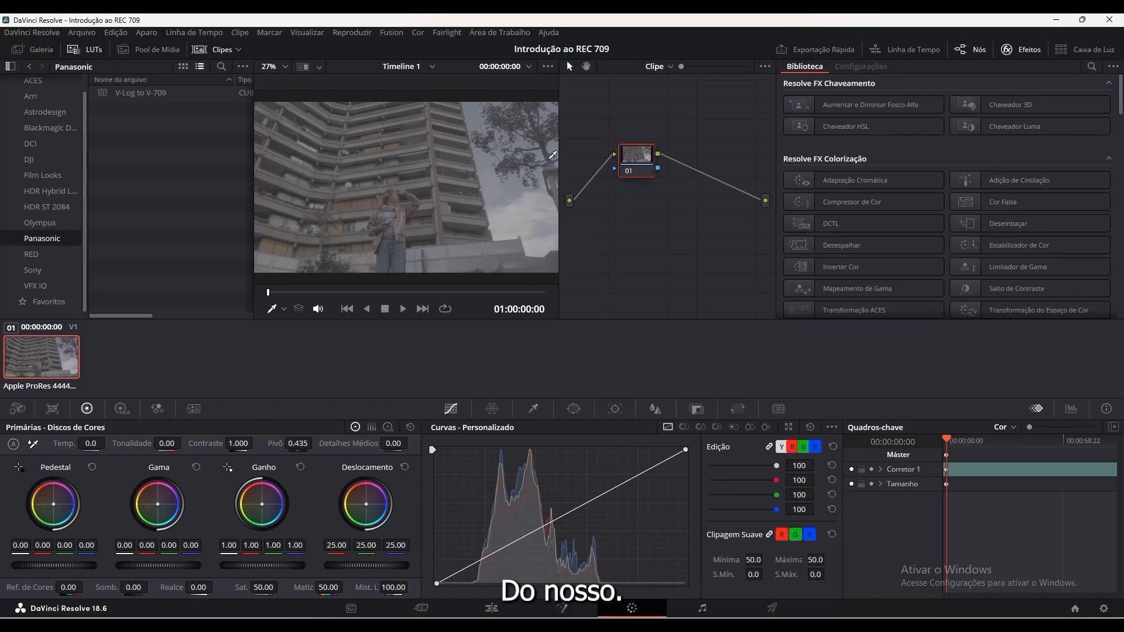
drag(638, 156, 604, 157)
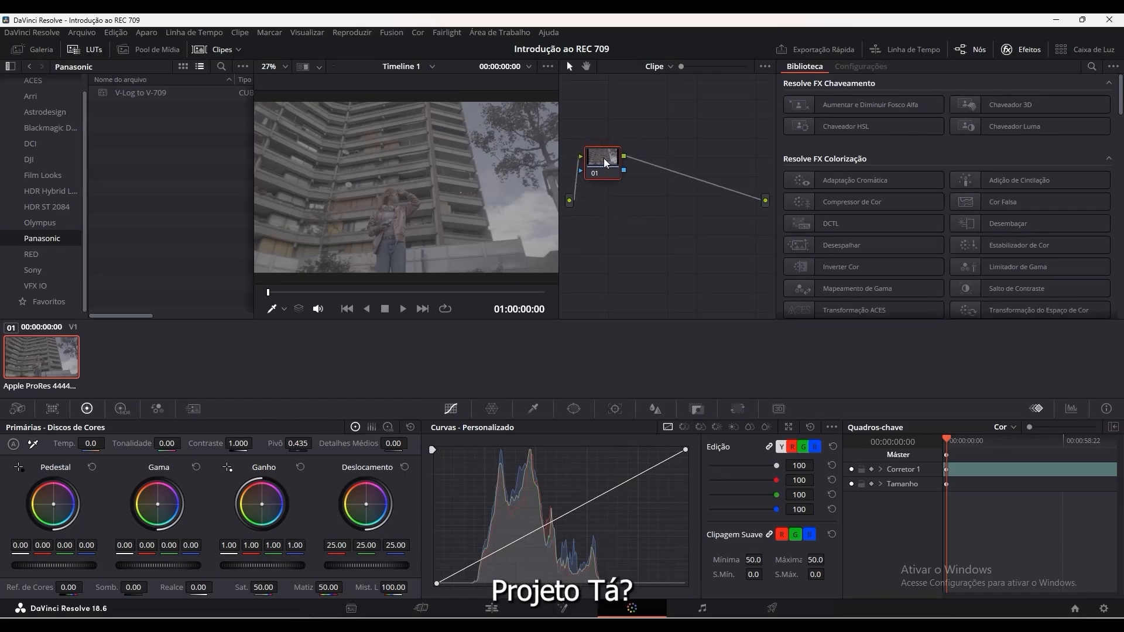
Play and skim through the whole clip to compare its different shots, returning to the first frame.
click(403, 309)
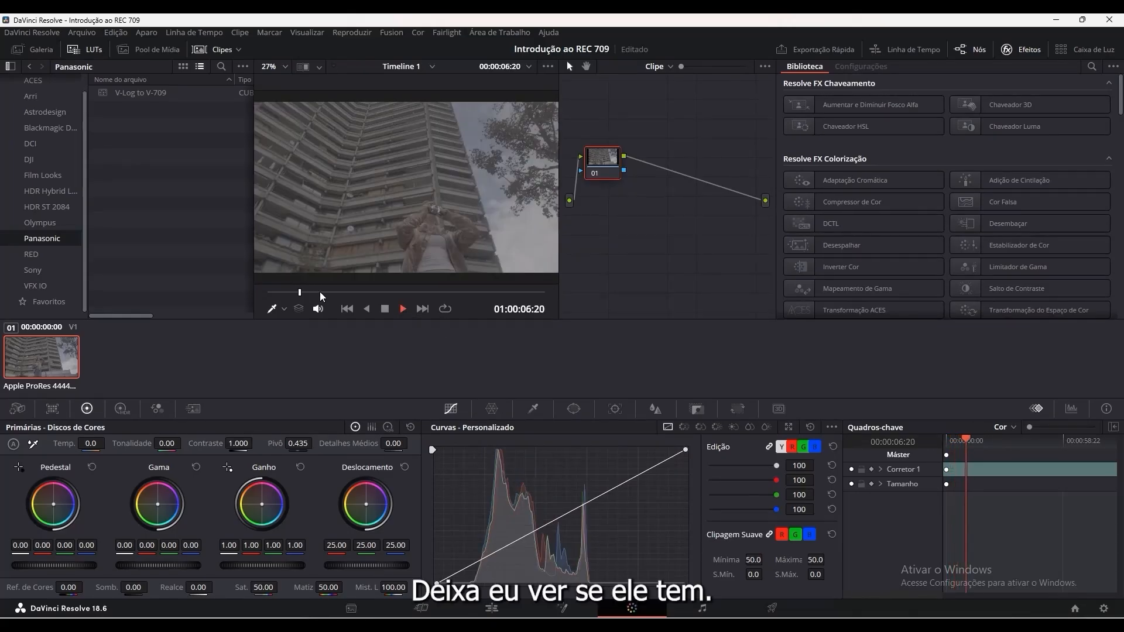
click(320, 292)
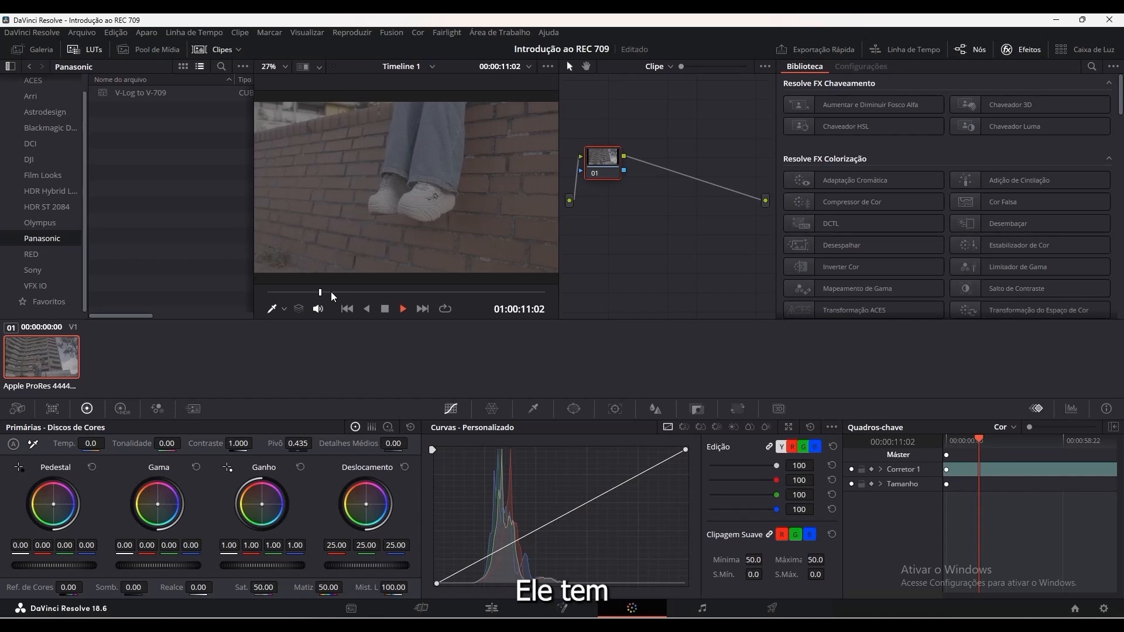
click(353, 291)
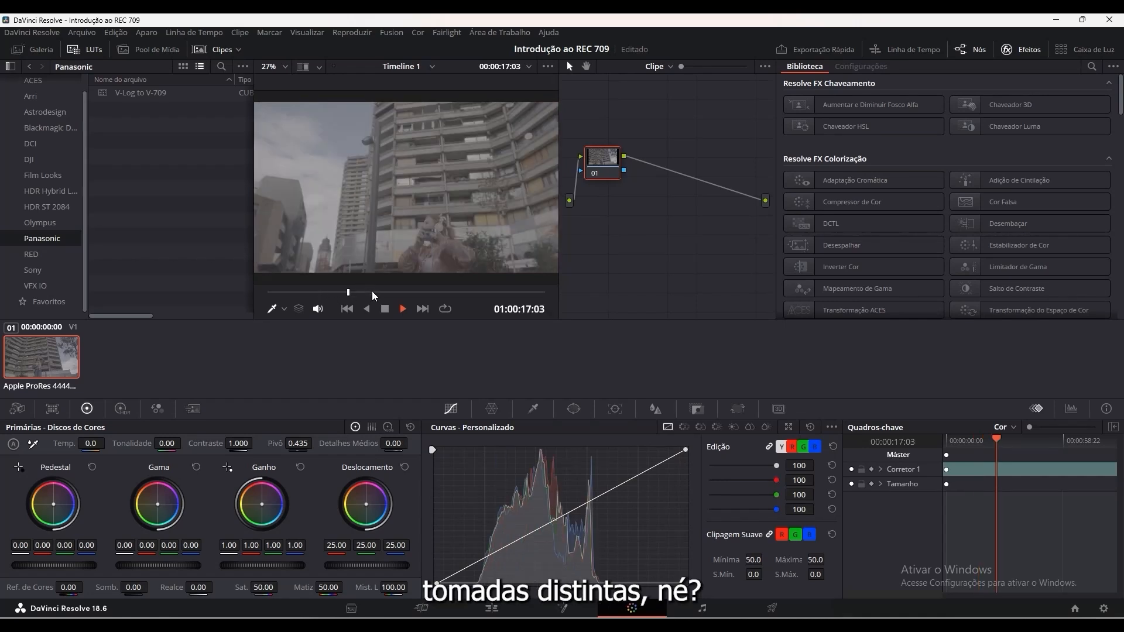
click(371, 292)
click(393, 292)
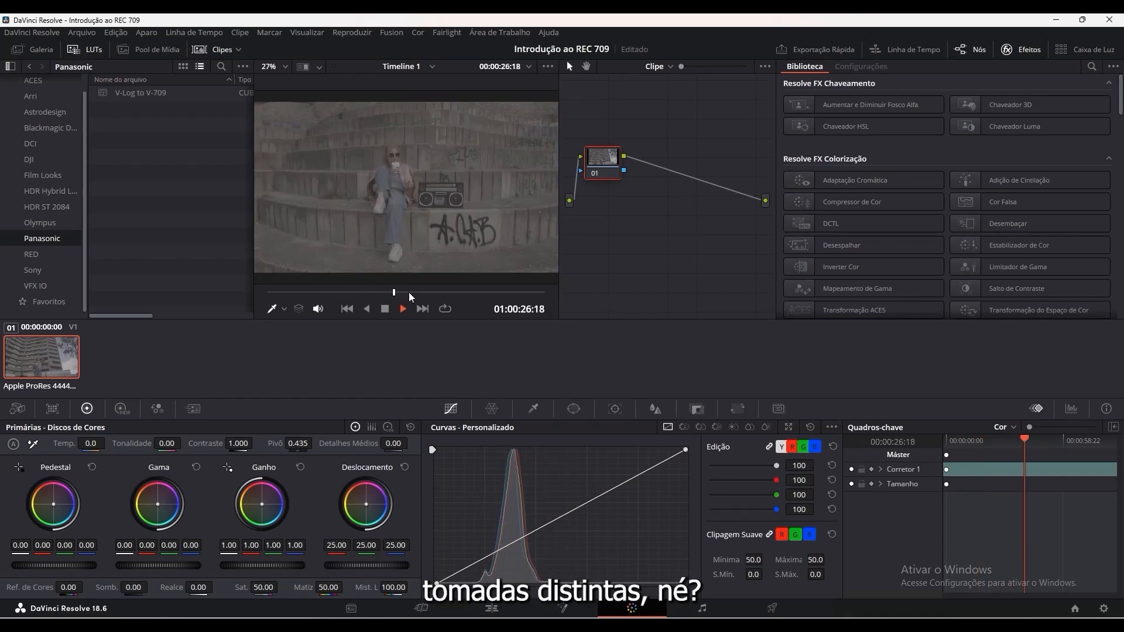
click(409, 292)
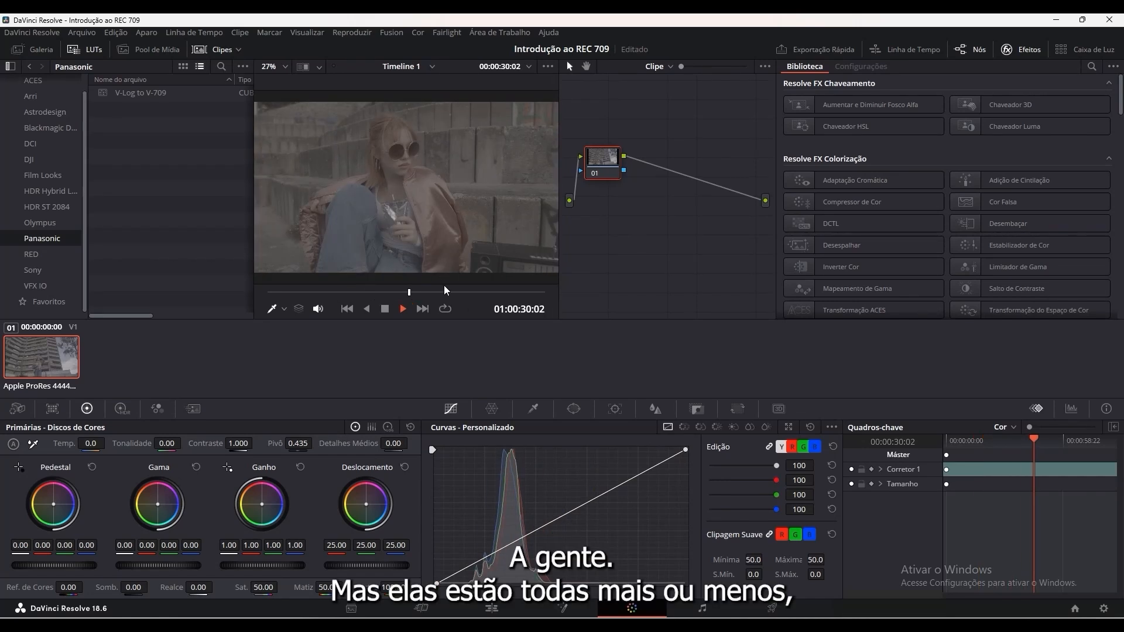
click(386, 292)
click(340, 293)
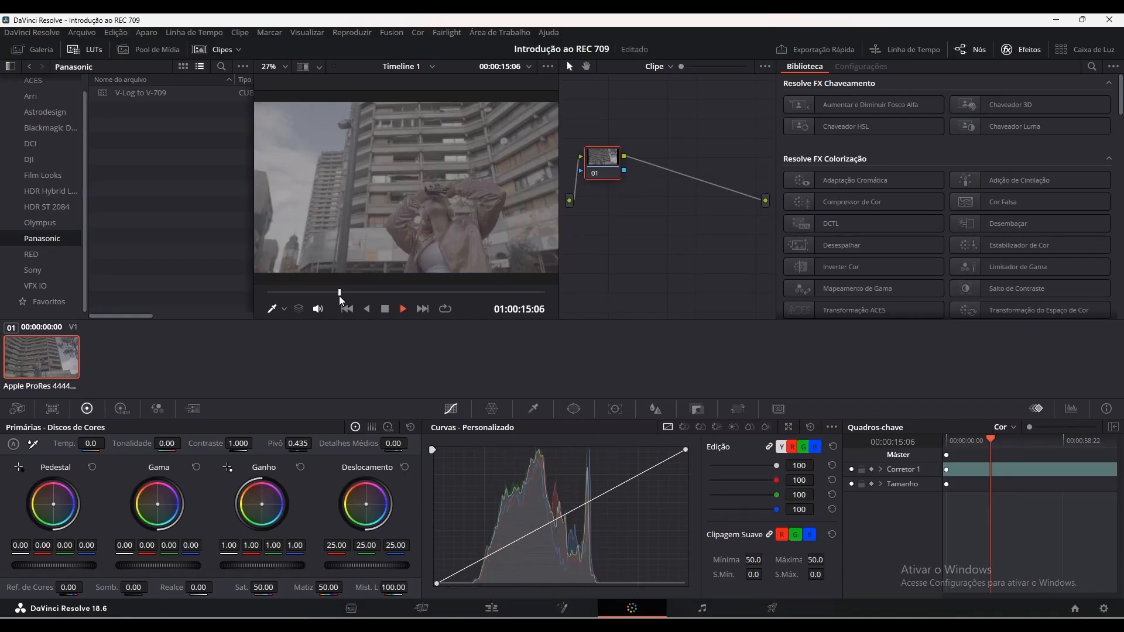
click(297, 293)
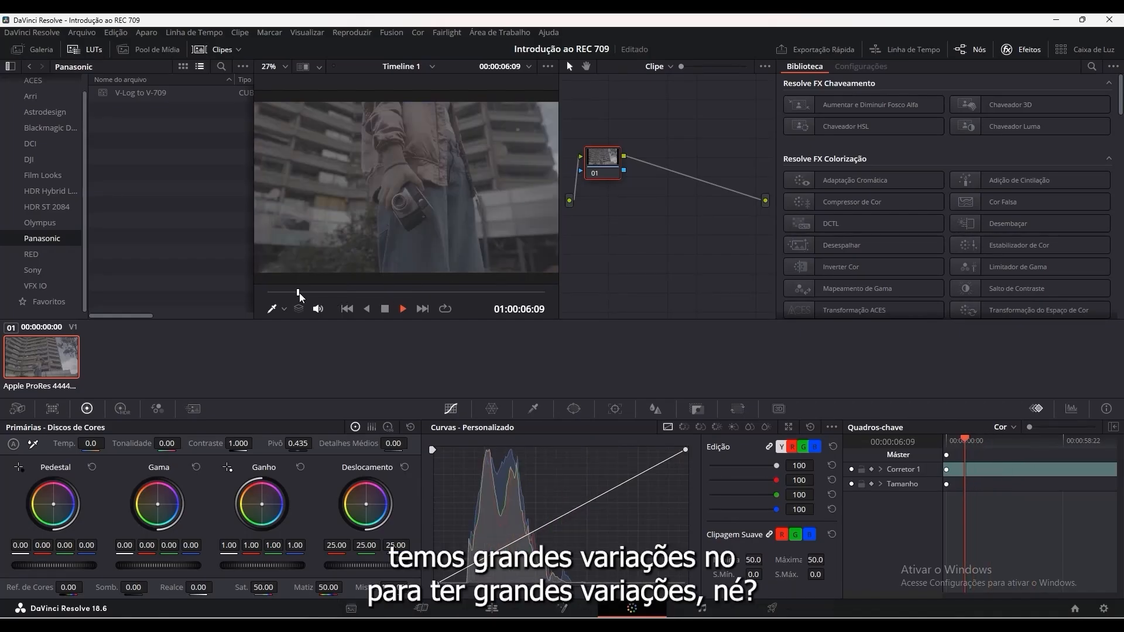
click(369, 292)
click(416, 291)
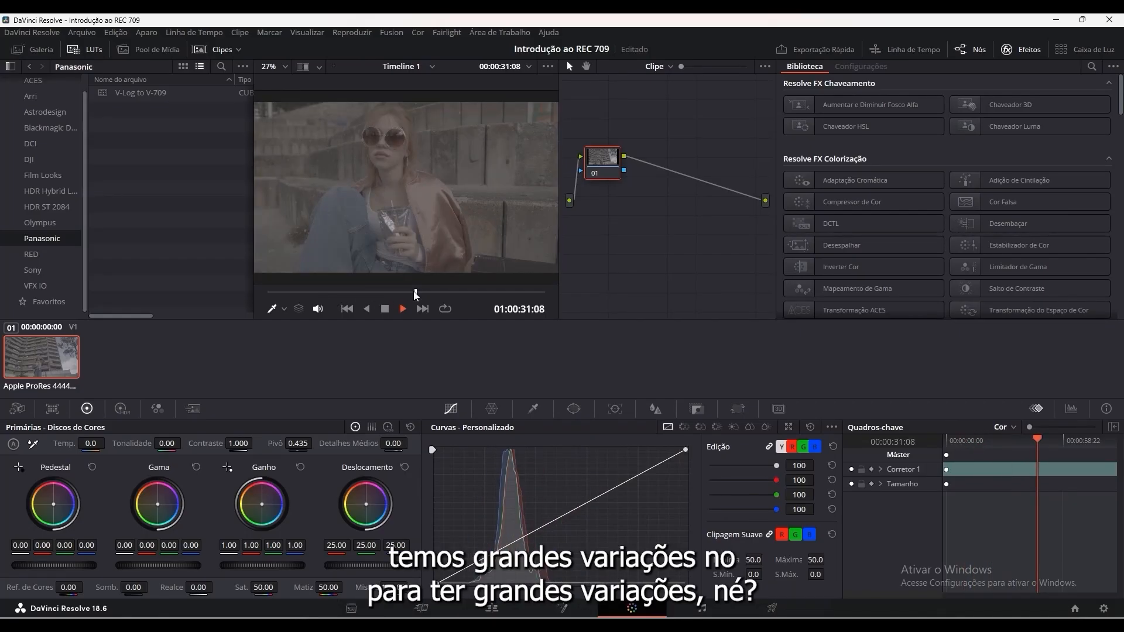
click(441, 293)
click(467, 293)
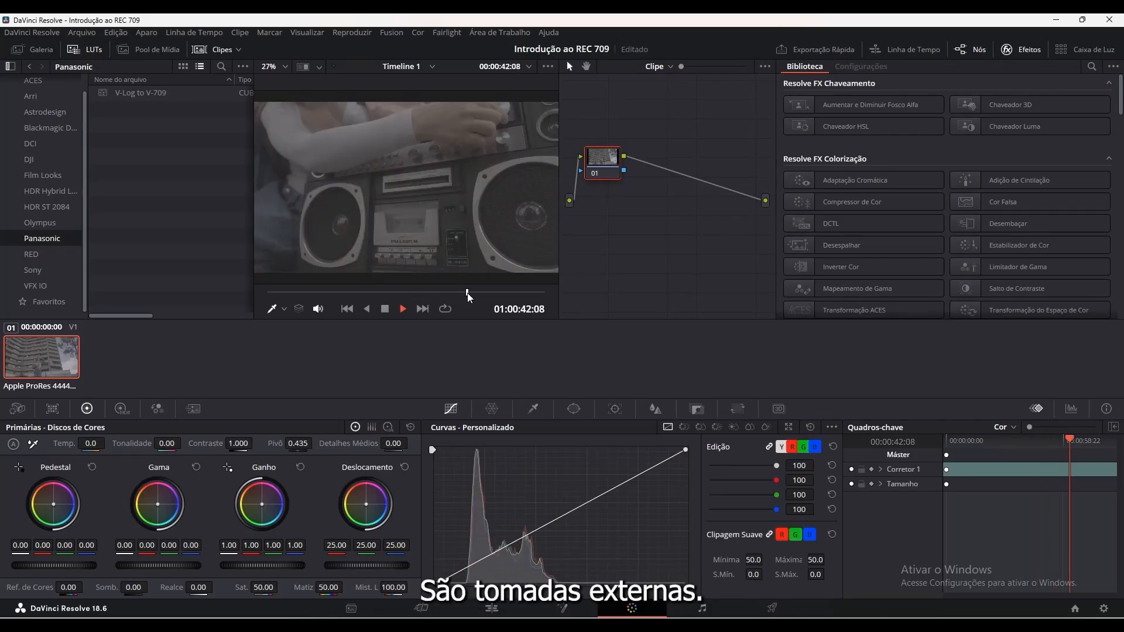
click(490, 292)
click(518, 293)
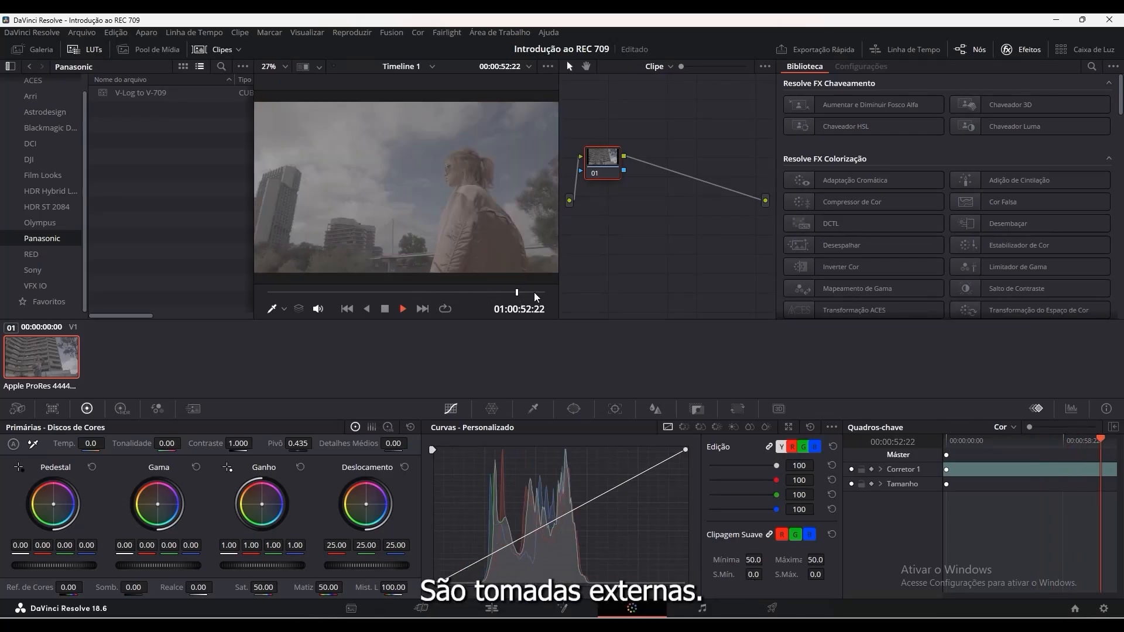
click(534, 293)
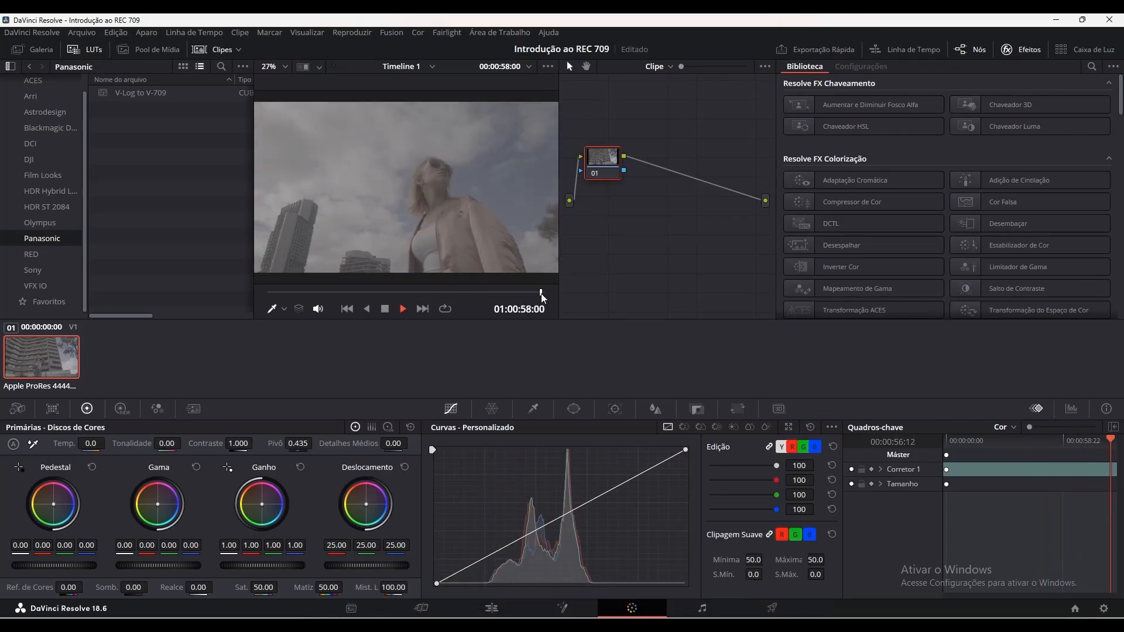
click(422, 293)
drag(414, 295, 265, 300)
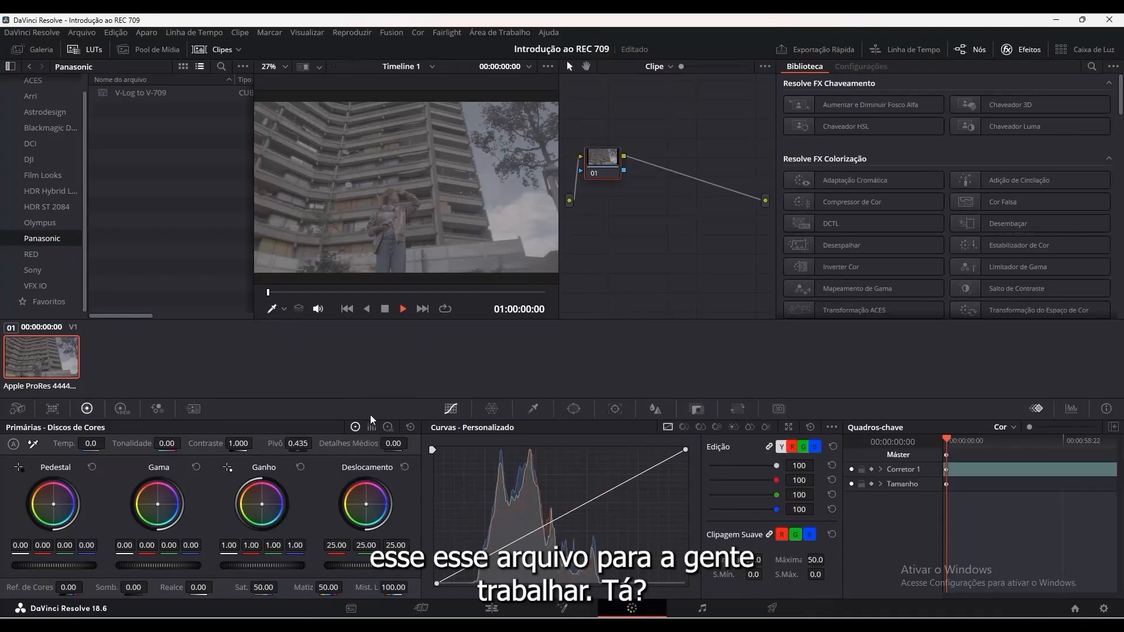
Try a manual grade on node 01 with an S-shaped custom curve and color shifts in Pedestal and Gama, and reset it.
drag(569, 510, 560, 489)
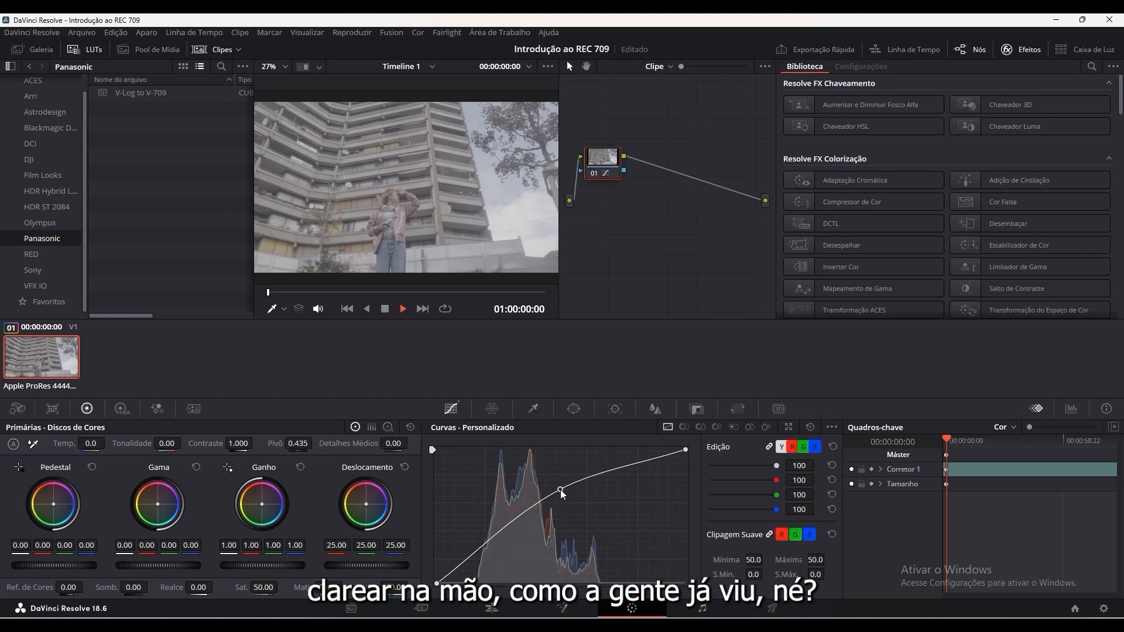
drag(521, 524, 508, 540)
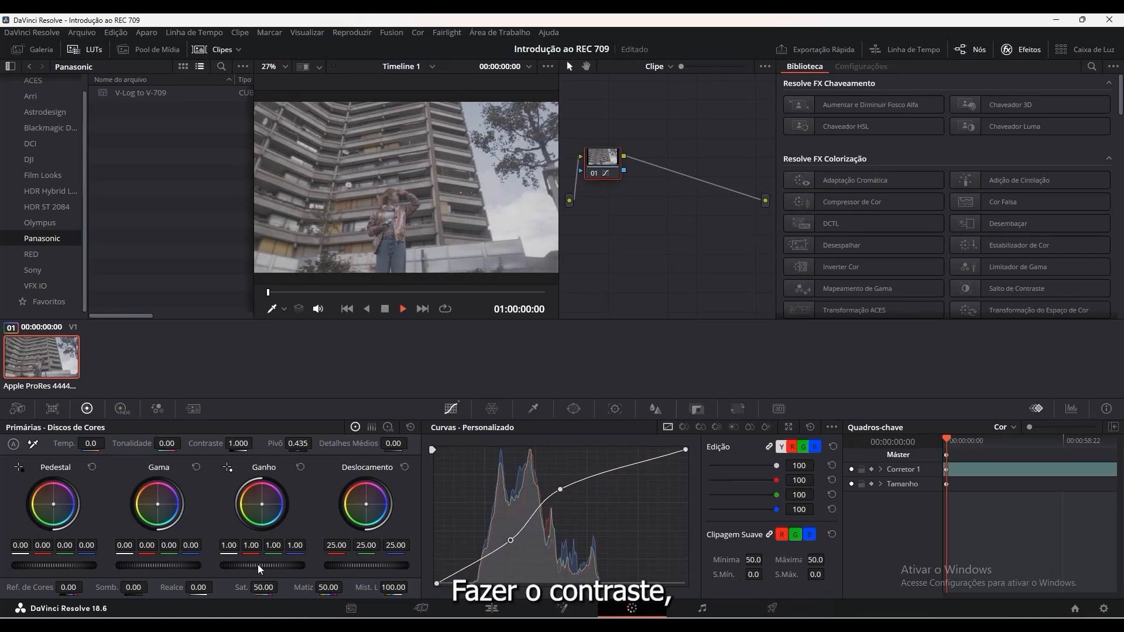
drag(51, 504, 55, 504)
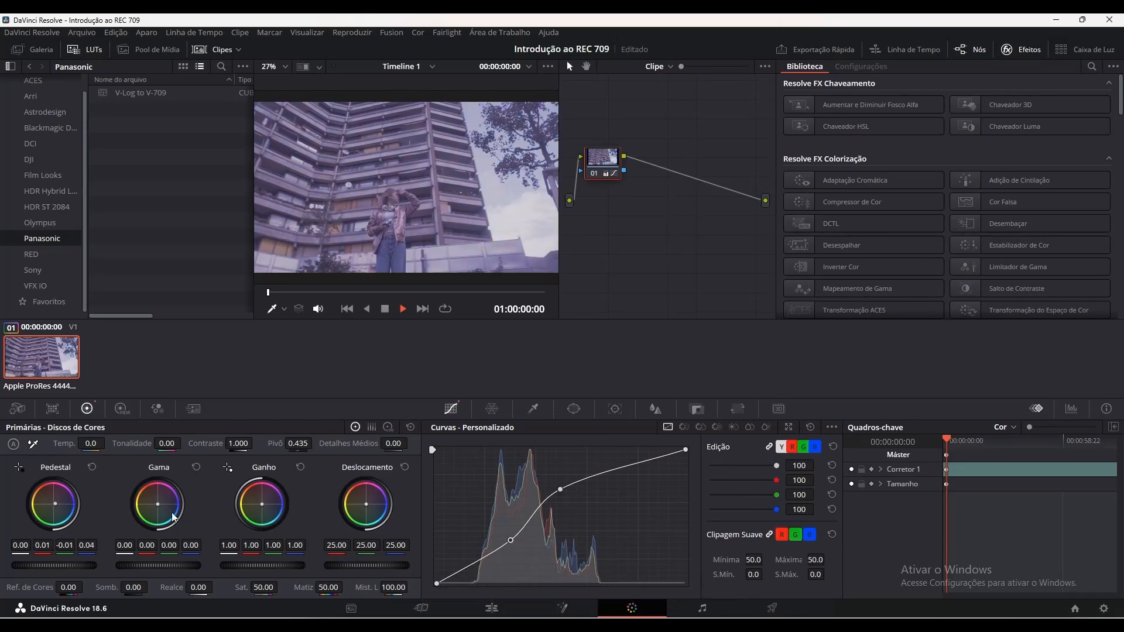
drag(158, 507, 159, 509)
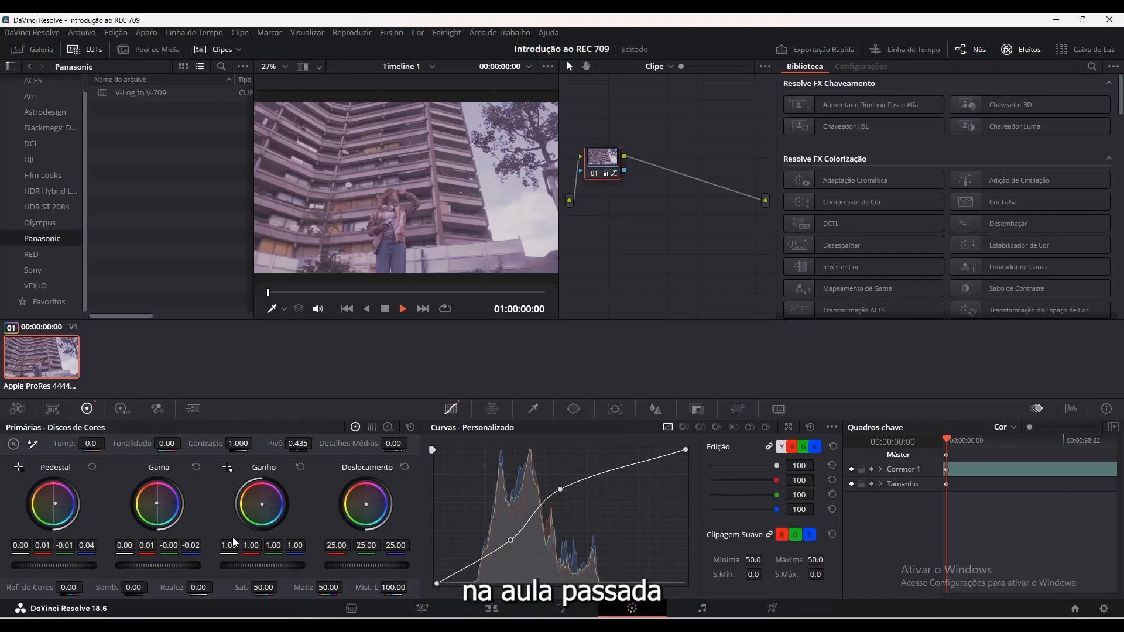
key(ctrl+home)
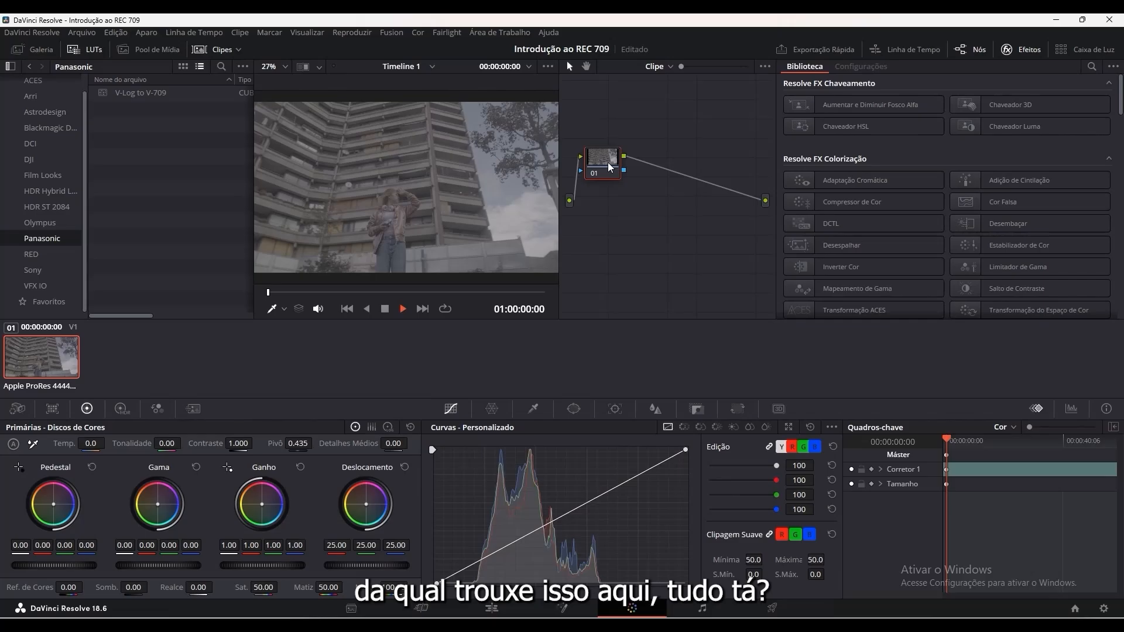
Reposition node 01 above the source input in the upper part of the node graph.
drag(606, 159, 629, 198)
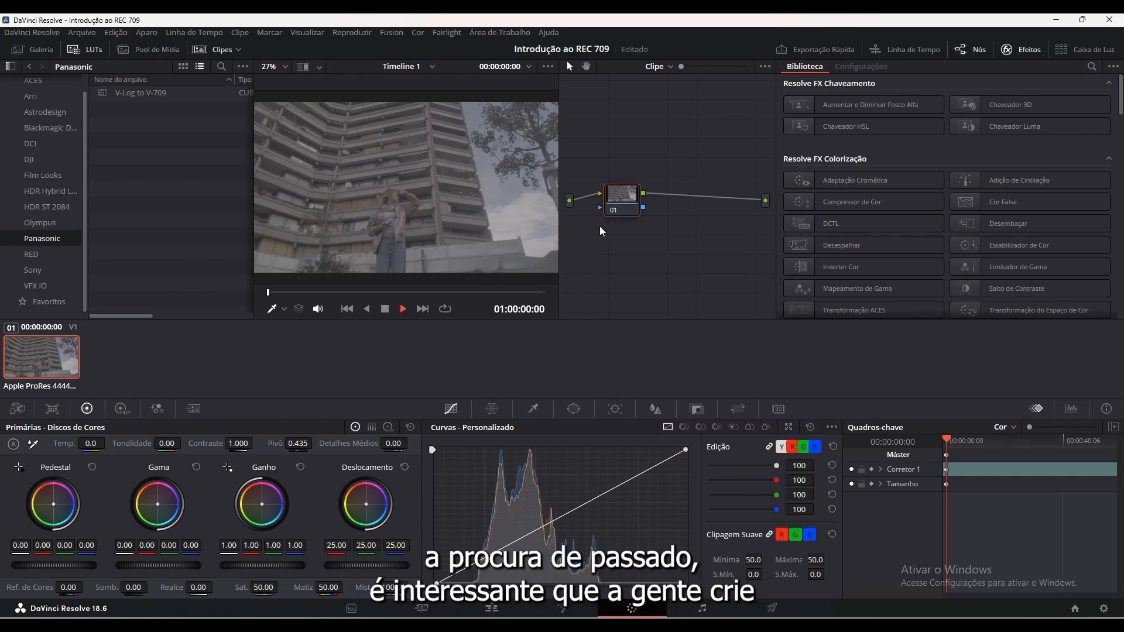
drag(616, 199, 593, 127)
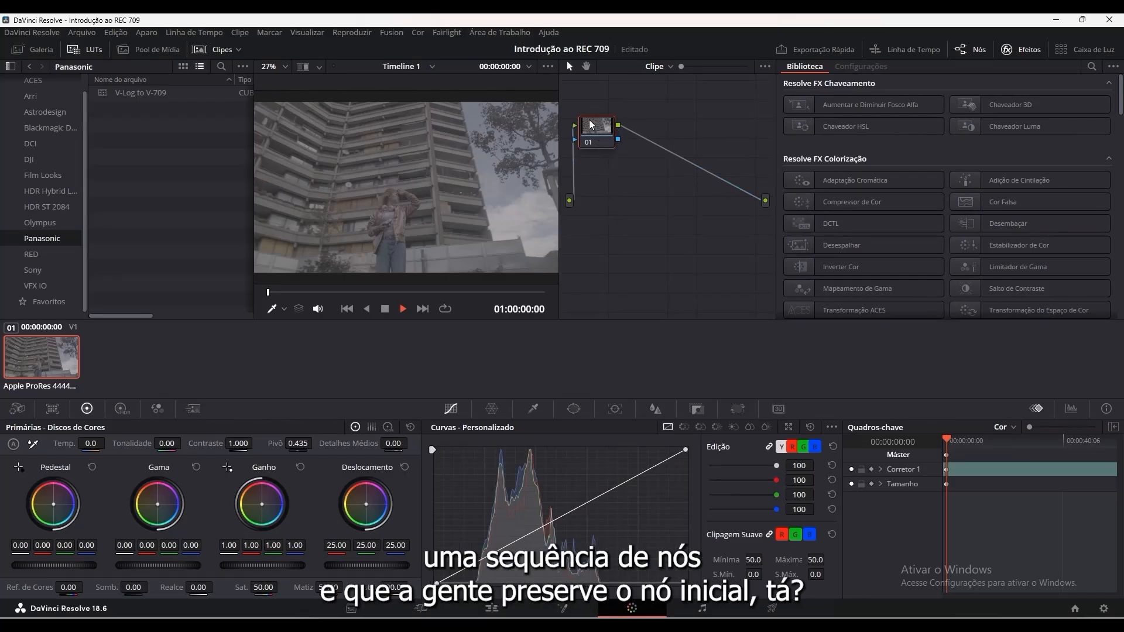
Label node 01 "Início" and save the project.
right_click(598, 126)
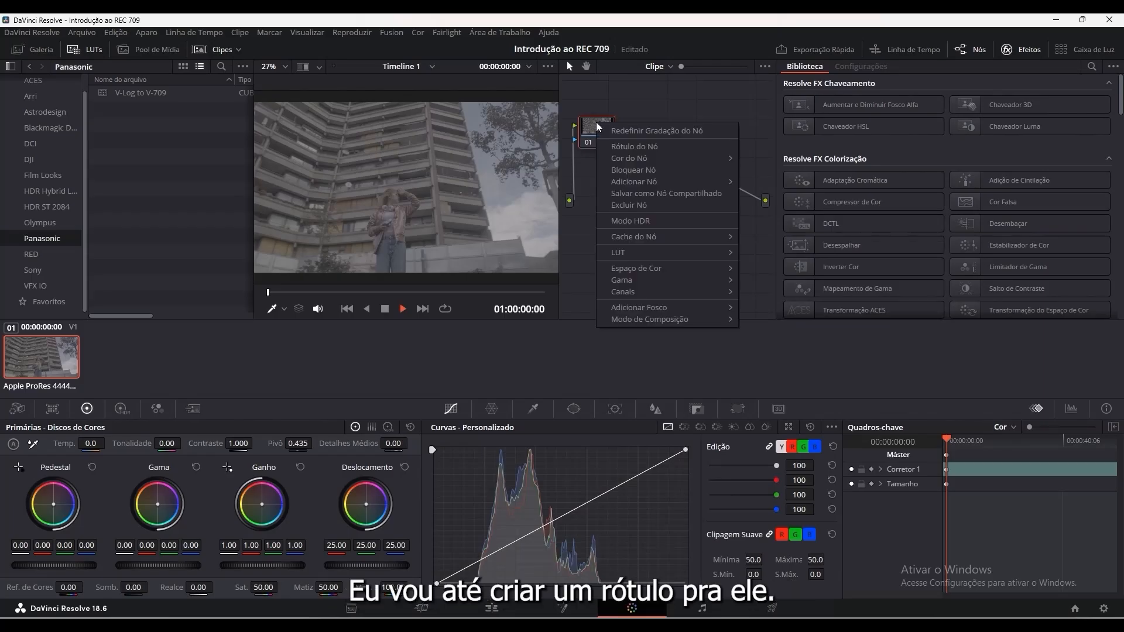
click(620, 146)
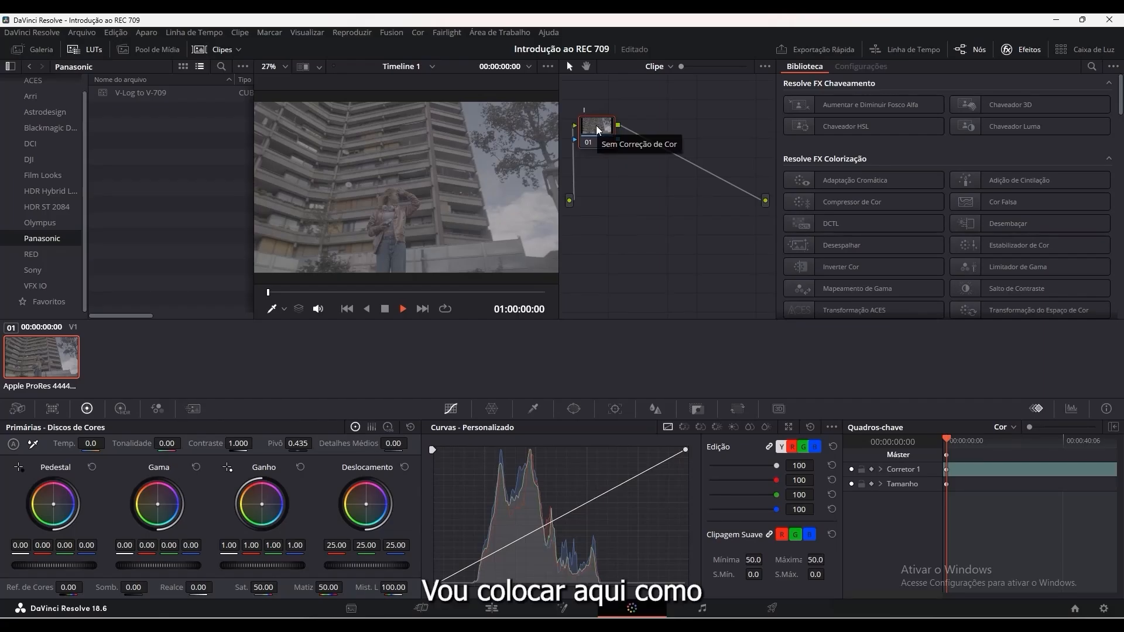
text(In)
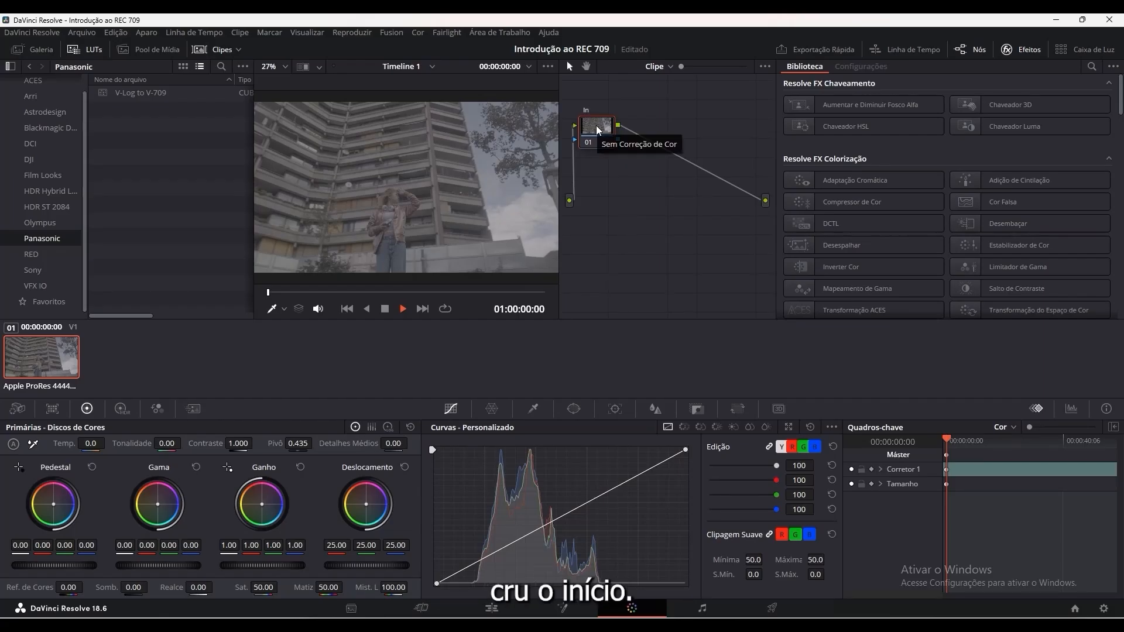
text(íc)
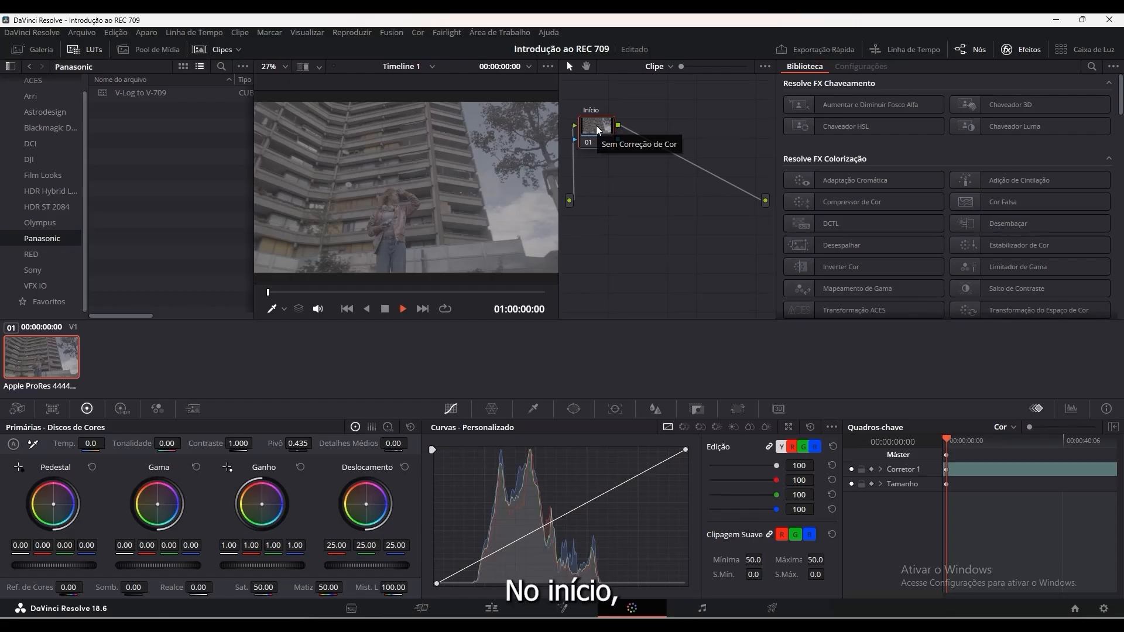
text(io)
key(Return)
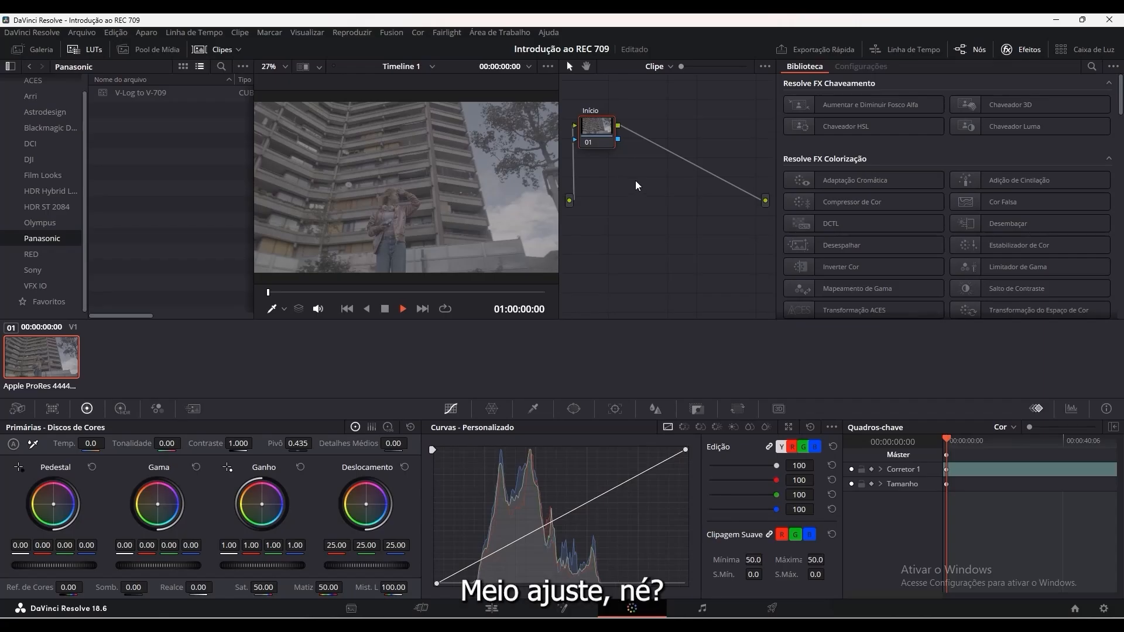
key(ctrl+s)
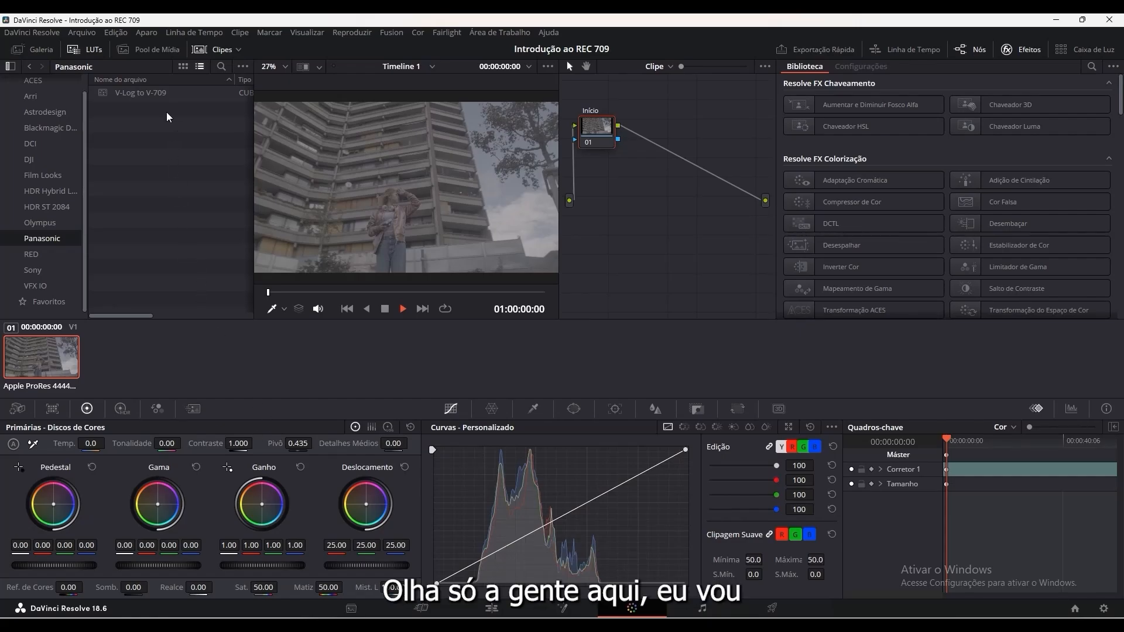
Add a serial node after the Início node and align it beside that node in the graph.
right_click(596, 126)
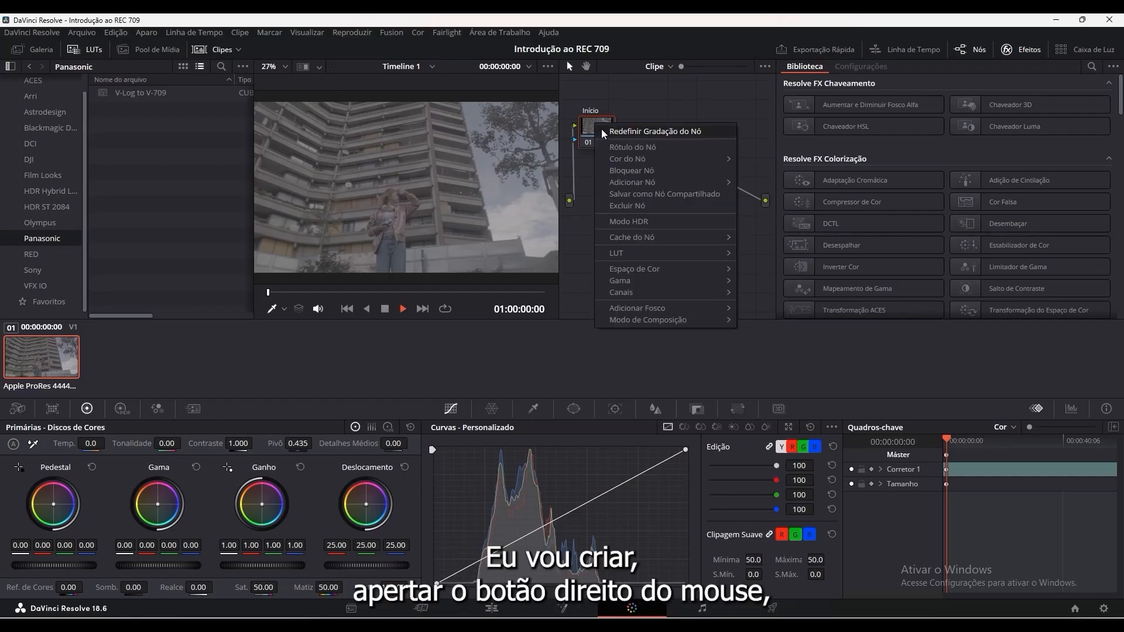
right_click(596, 121)
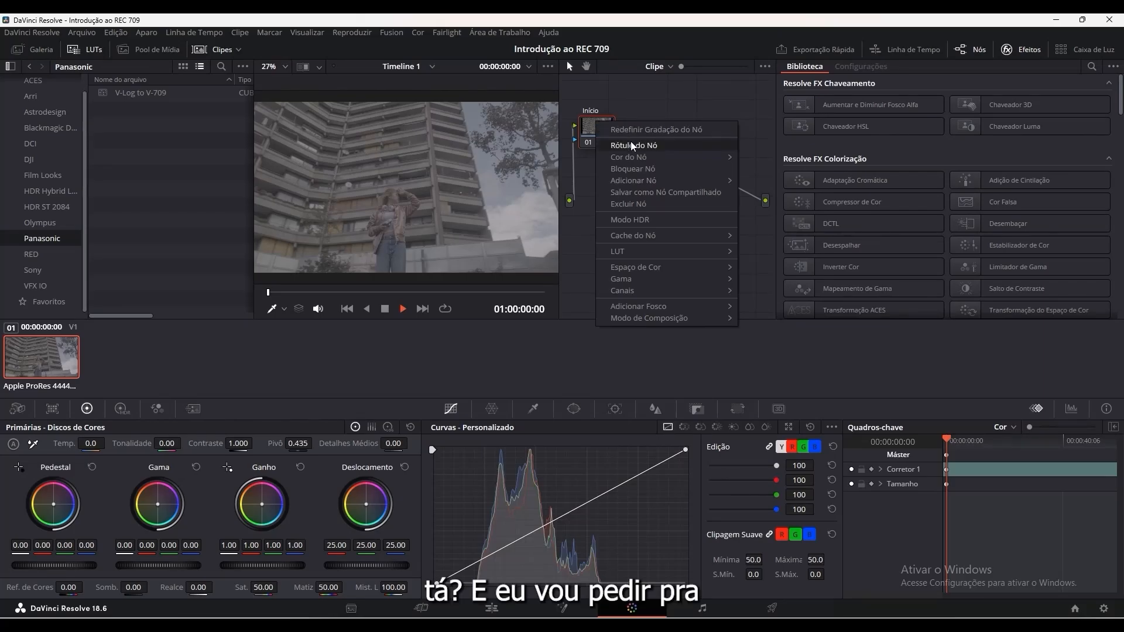
mouse_move(635, 178)
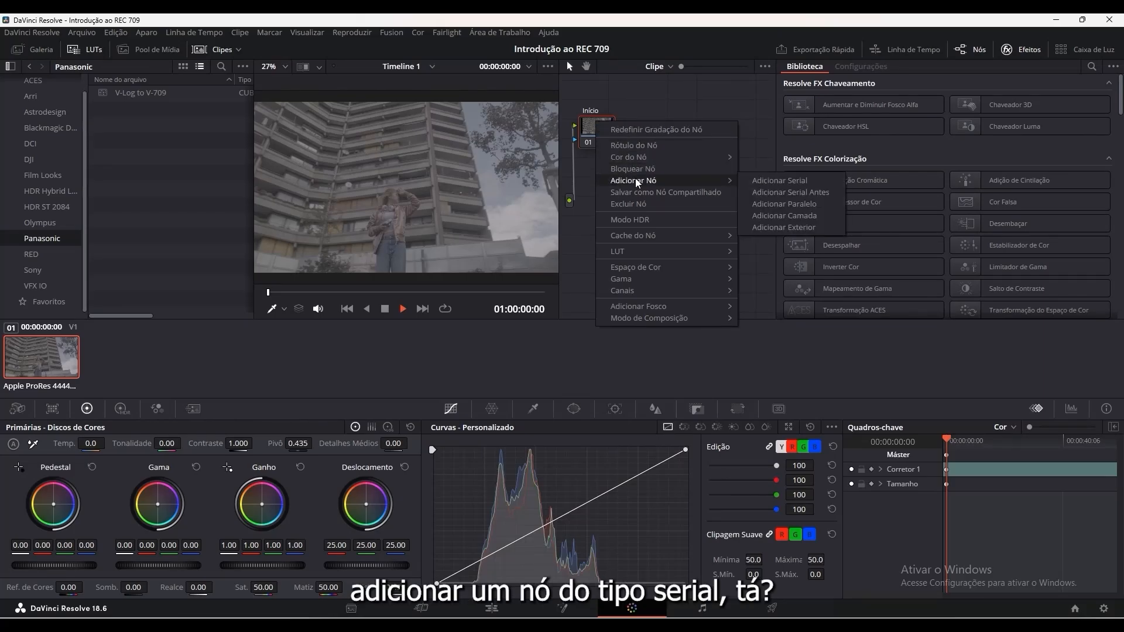
click(761, 180)
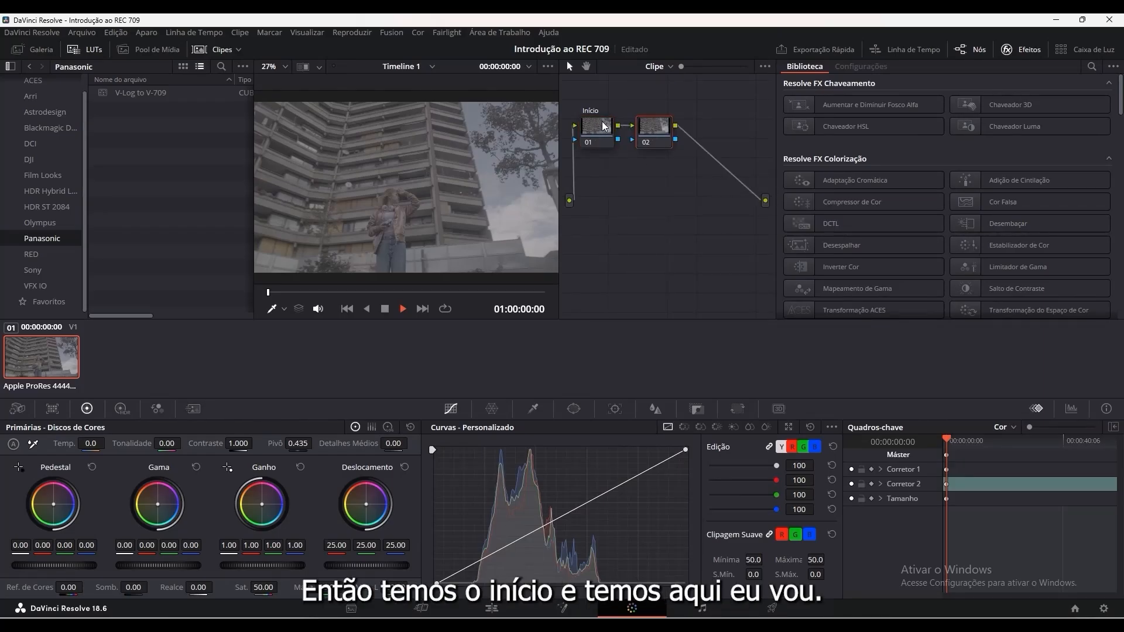
drag(656, 124, 655, 125)
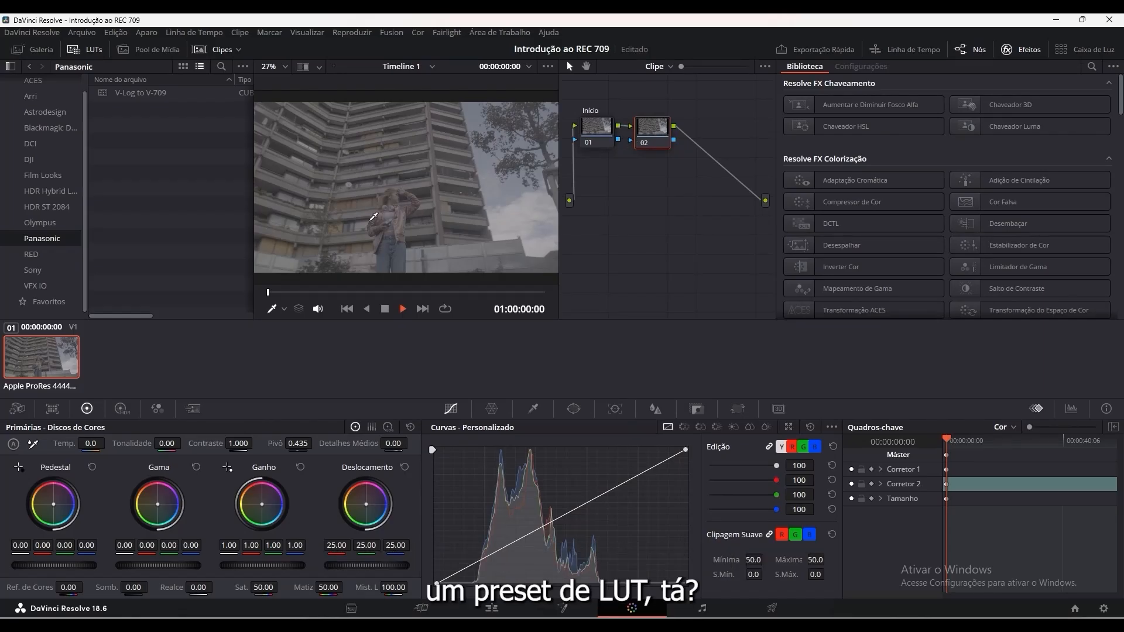
Label node 02 "Teste LUT".
right_click(653, 129)
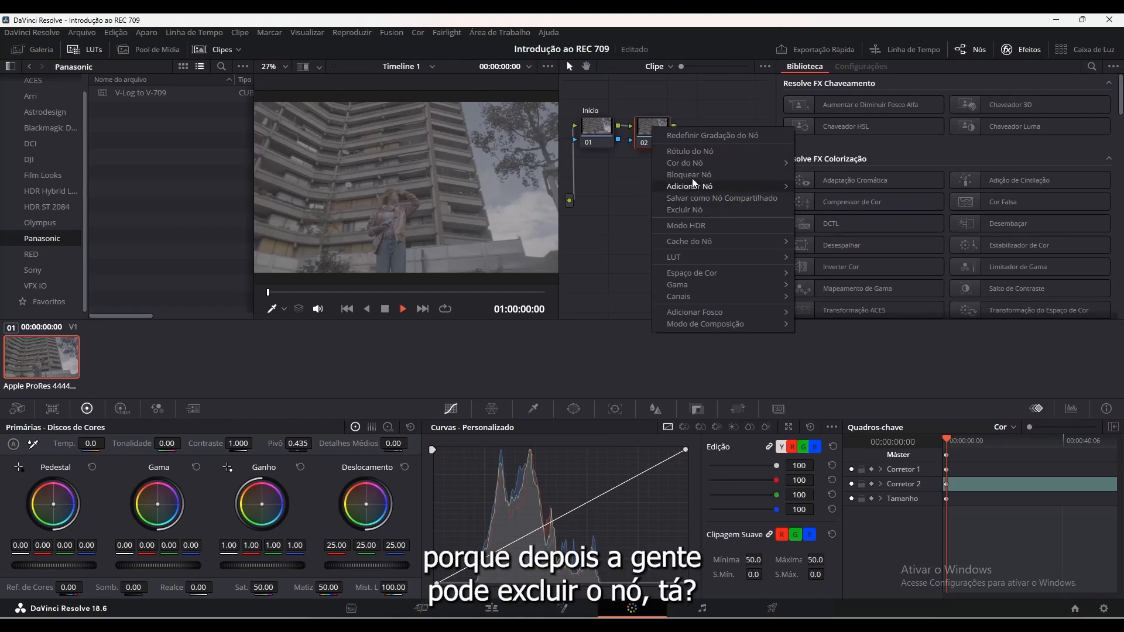
click(693, 156)
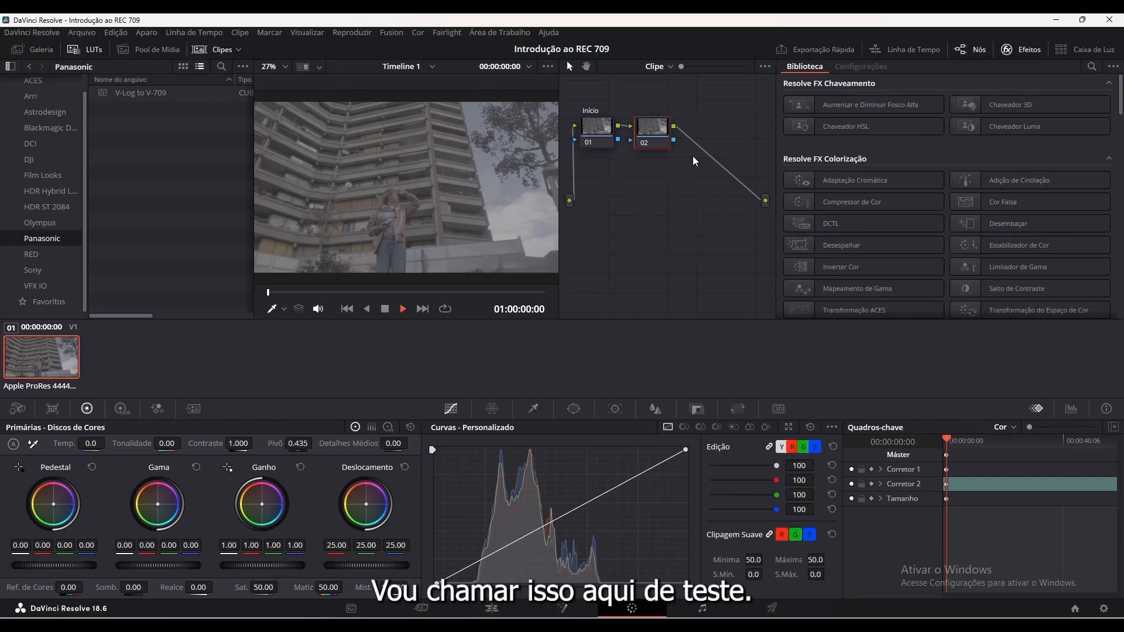
text(Teste)
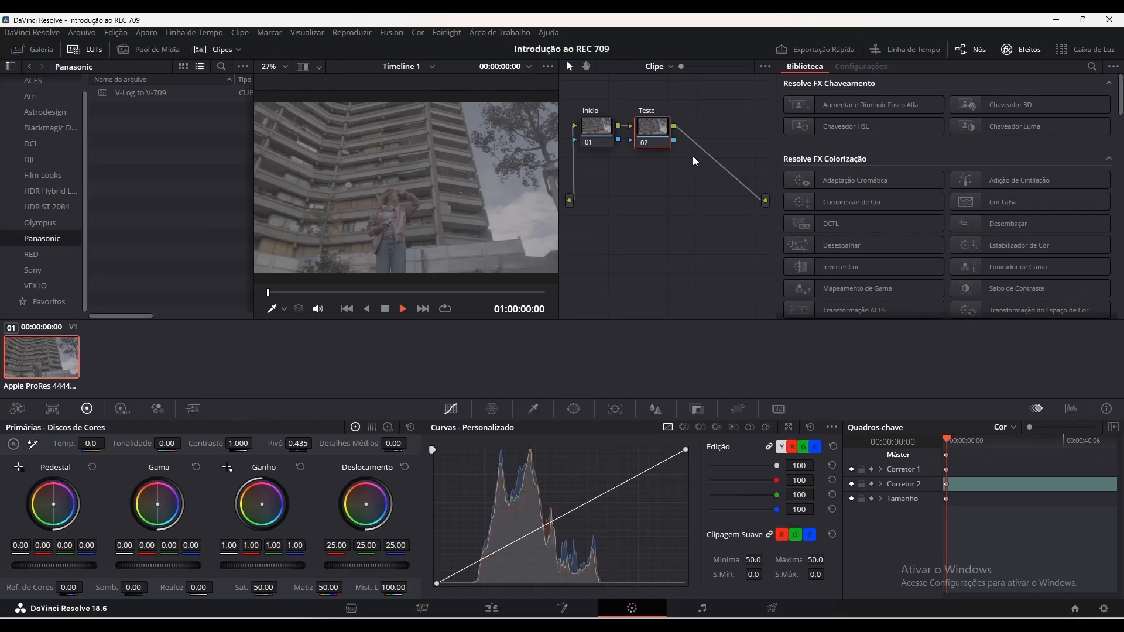
text( Lut)
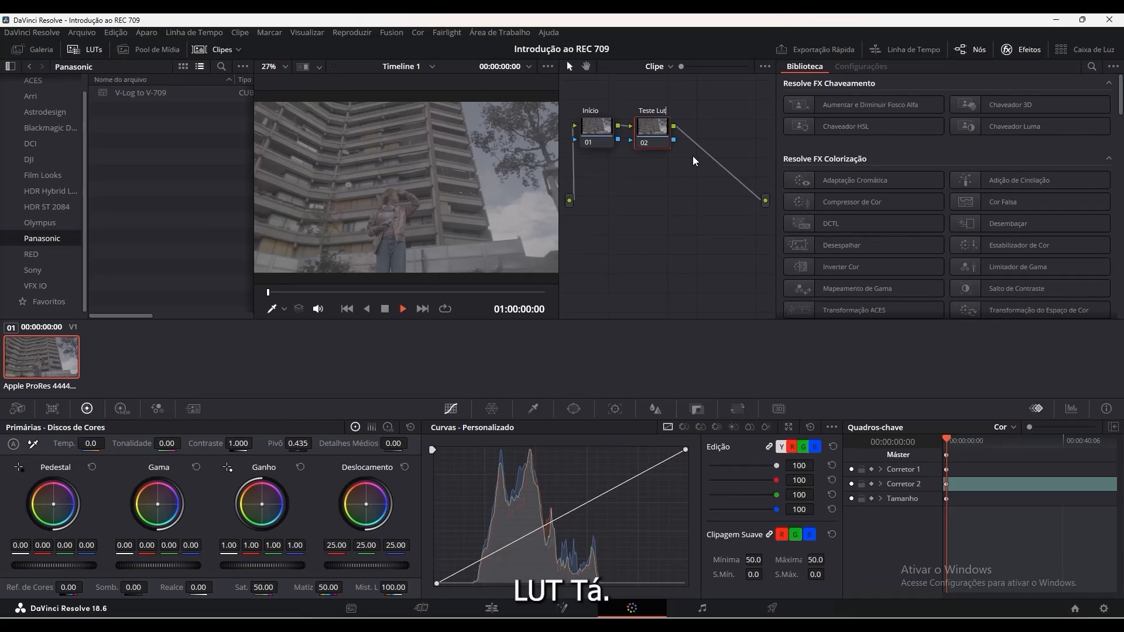
key(BackSpace)
key(BackSpace)
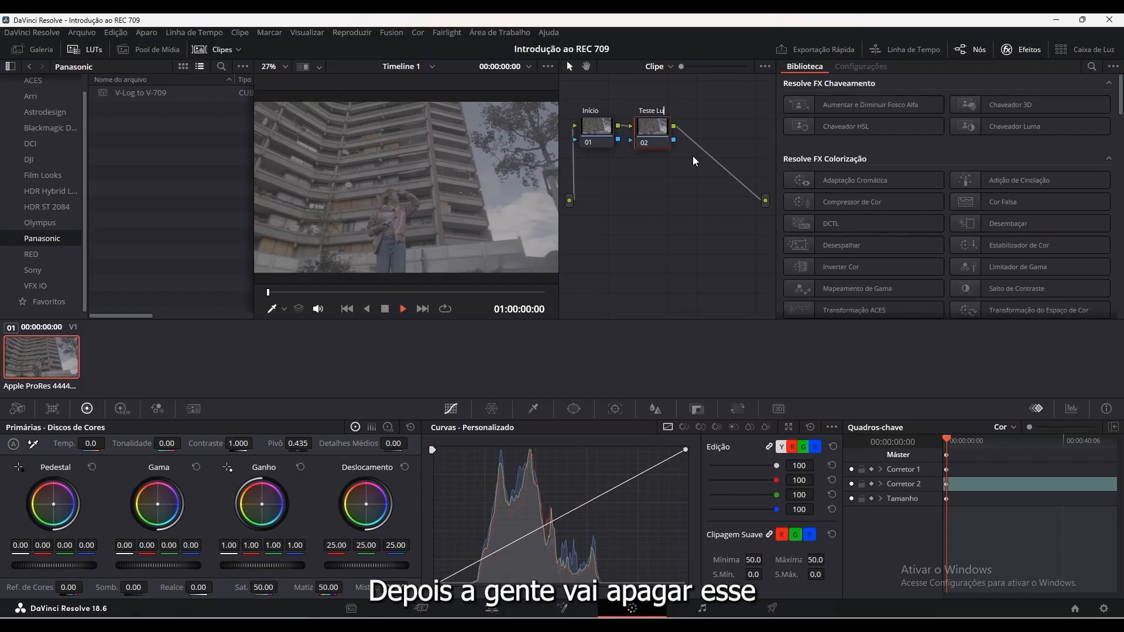
text(UT)
key(Return)
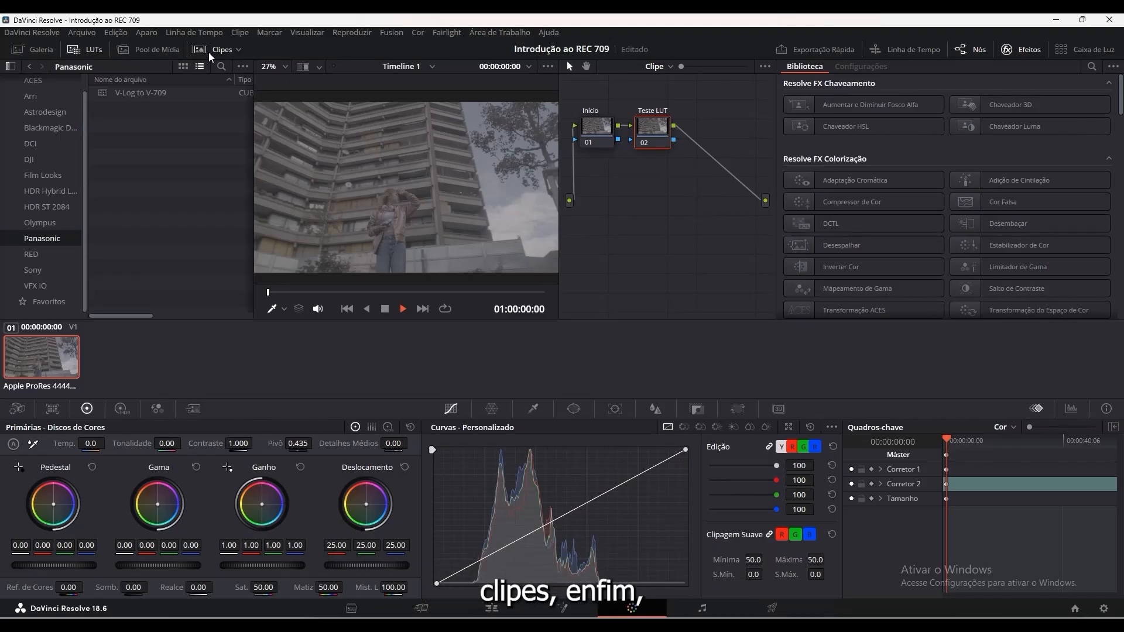
Show the Blackmagic Design folder in the LUT library and widen the LUT browser to reveal the file type and relative path columns.
click(96, 51)
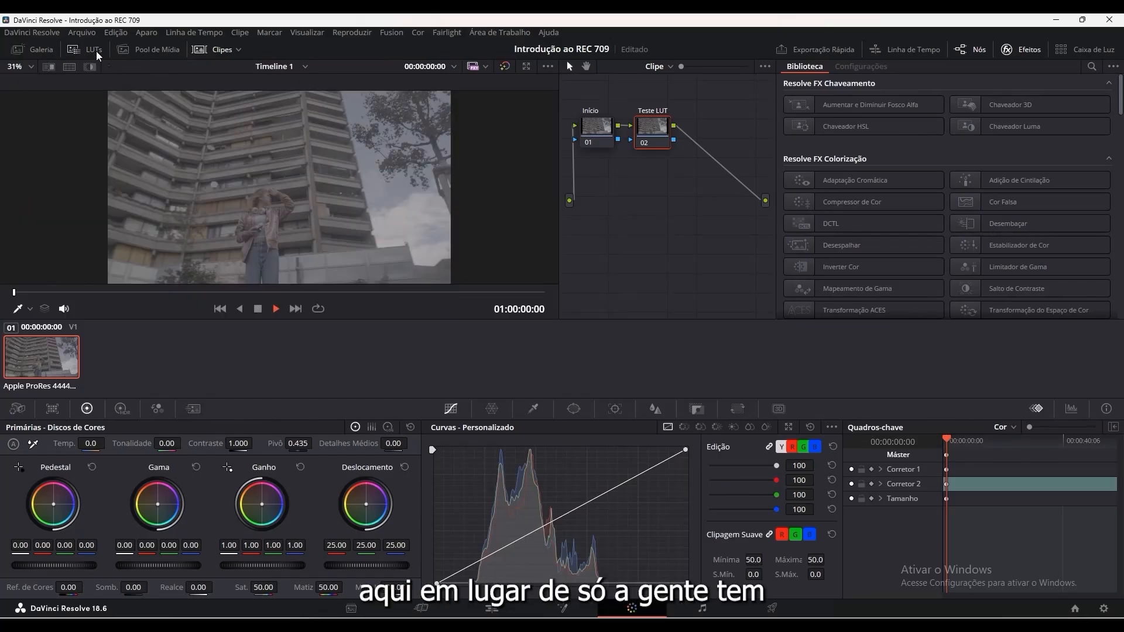
click(96, 51)
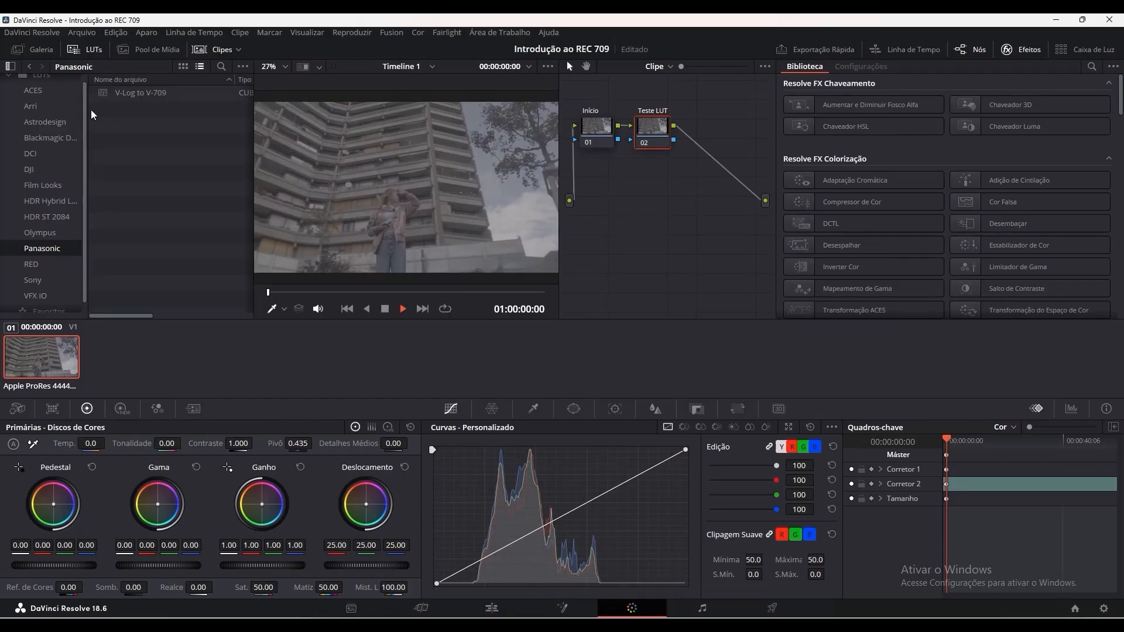
scroll(47, 98, up, 1)
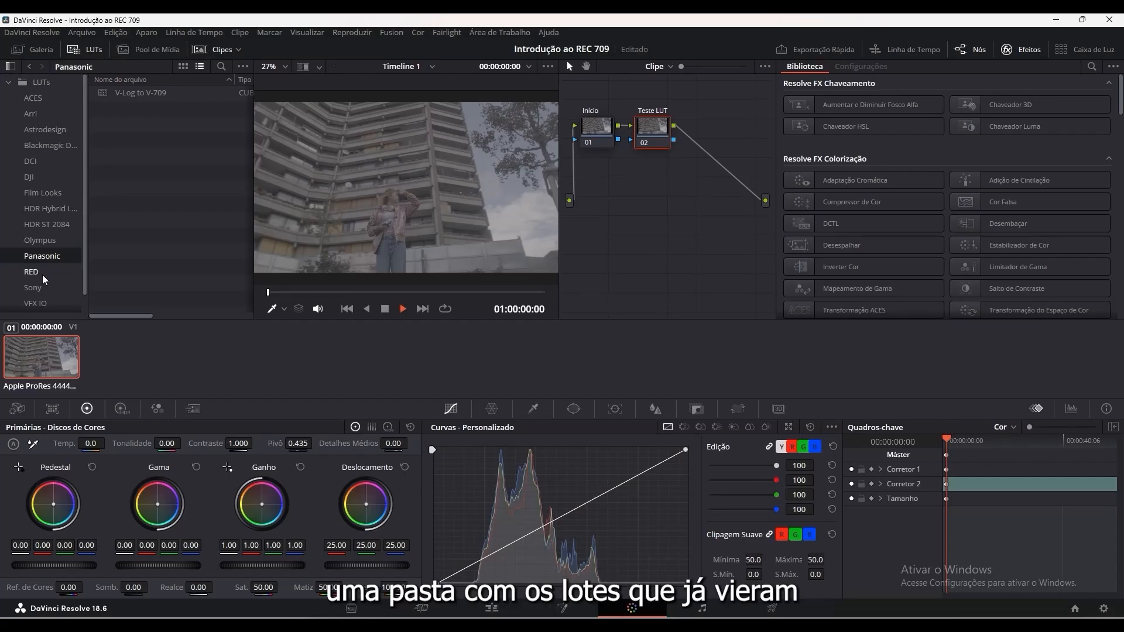
scroll(47, 257, down, 1)
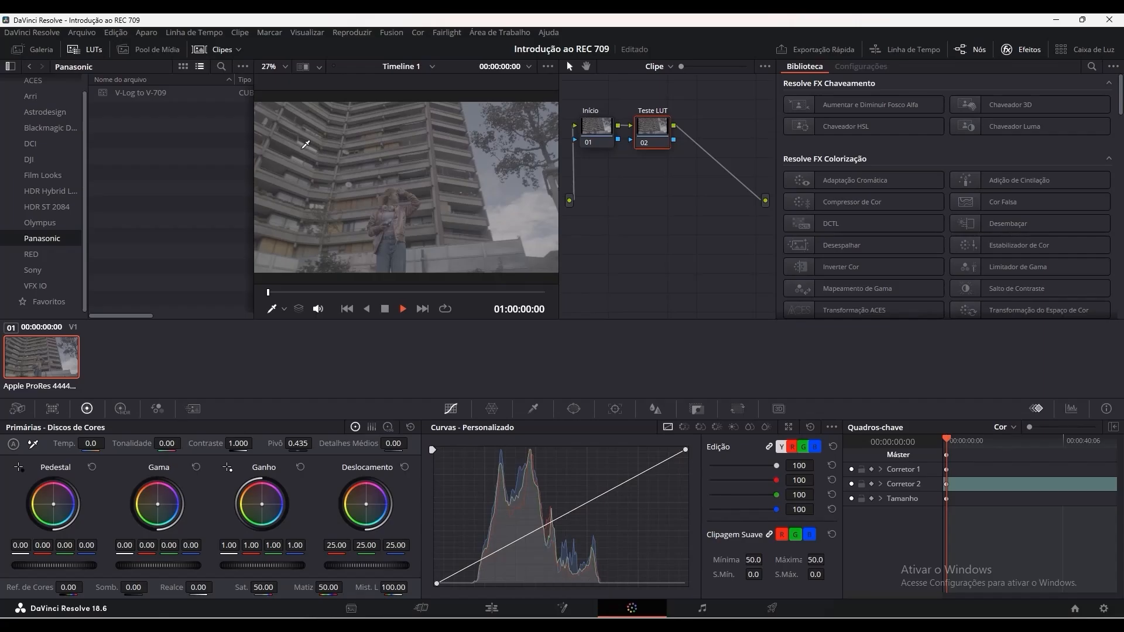
click(47, 129)
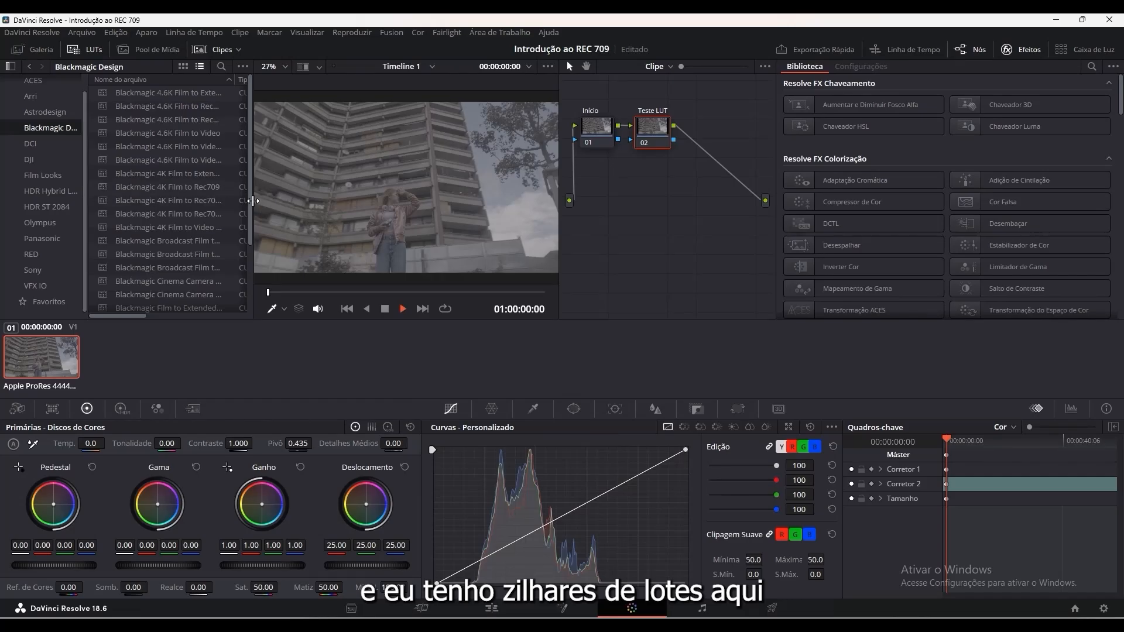
drag(248, 202, 421, 227)
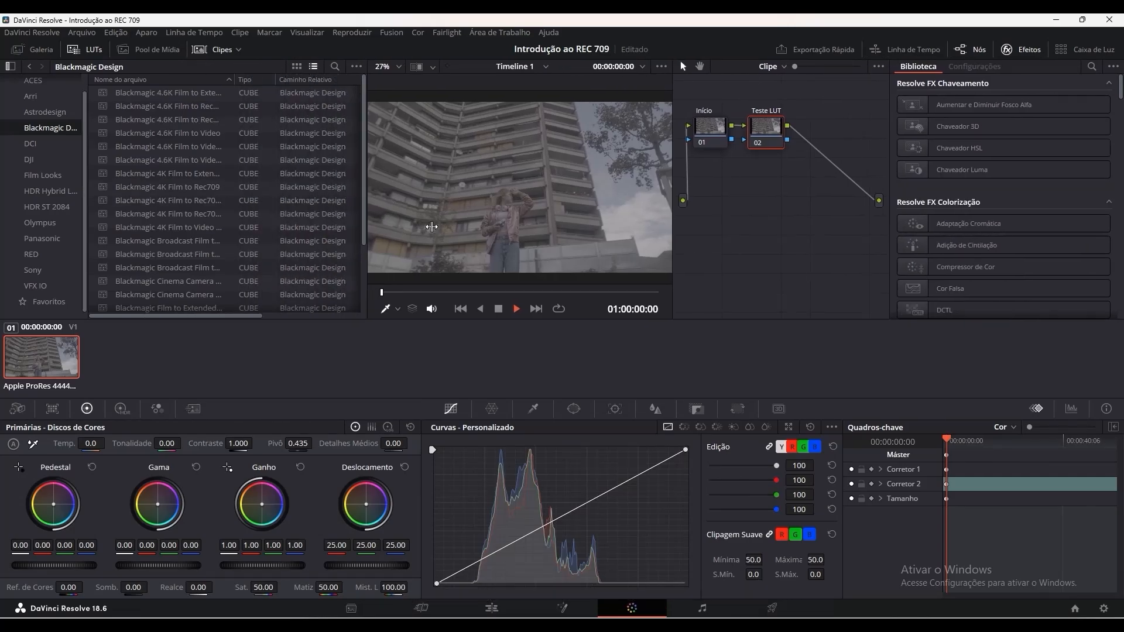
Try the second Blackmagic Cinema Camera LUT on the Teste LUT node, inspect the image closely, and undo it.
scroll(249, 179, down, 5)
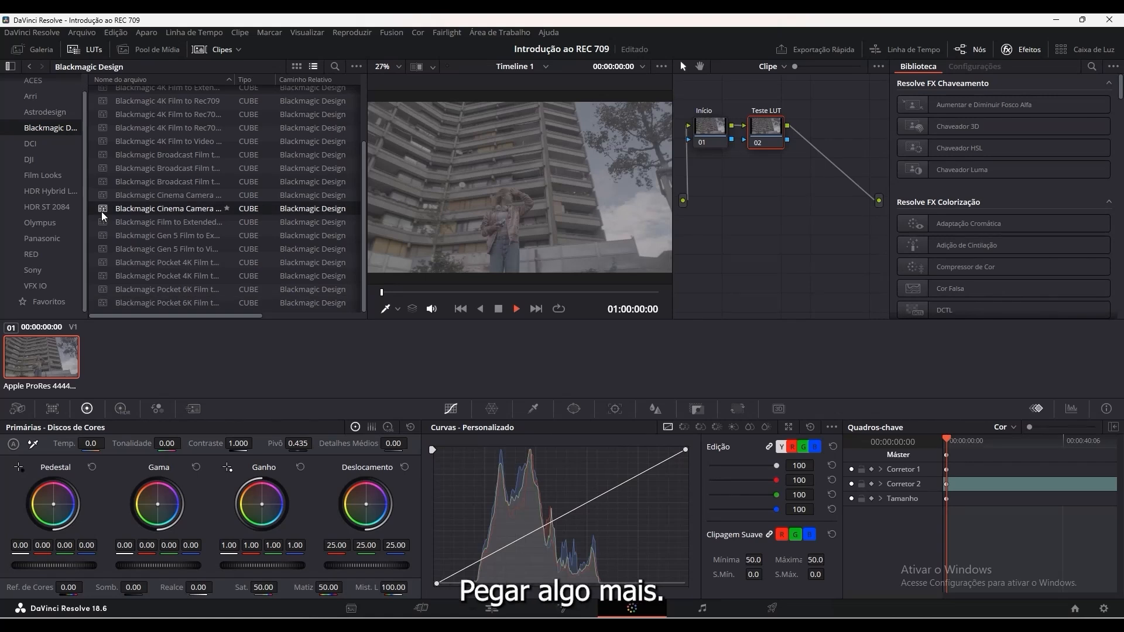
drag(102, 212, 766, 126)
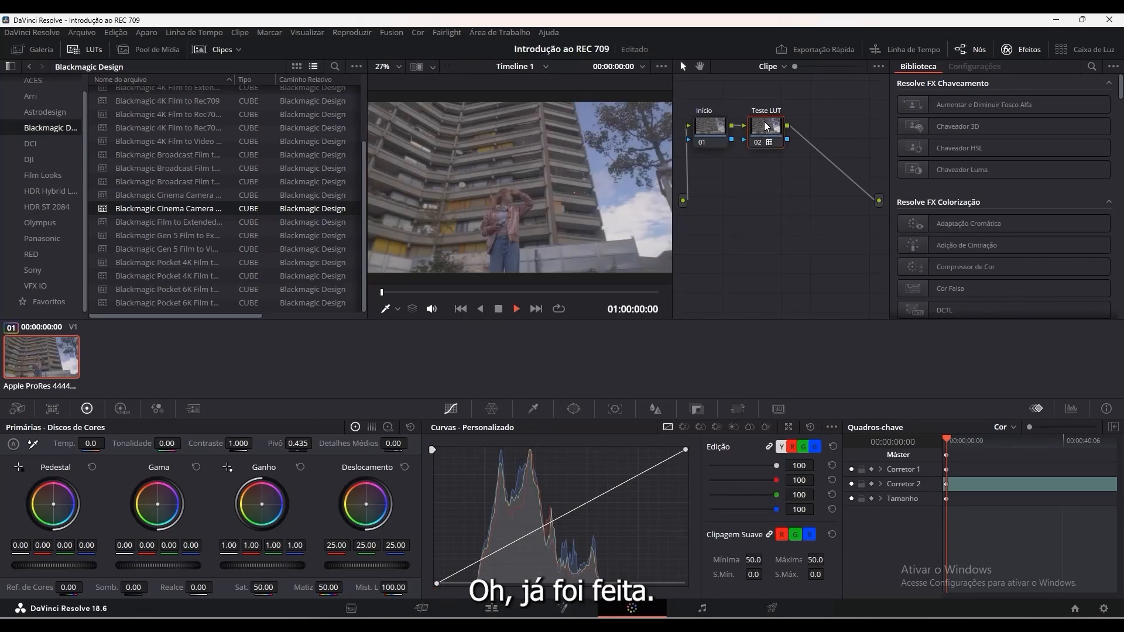
scroll(521, 232, up, 5)
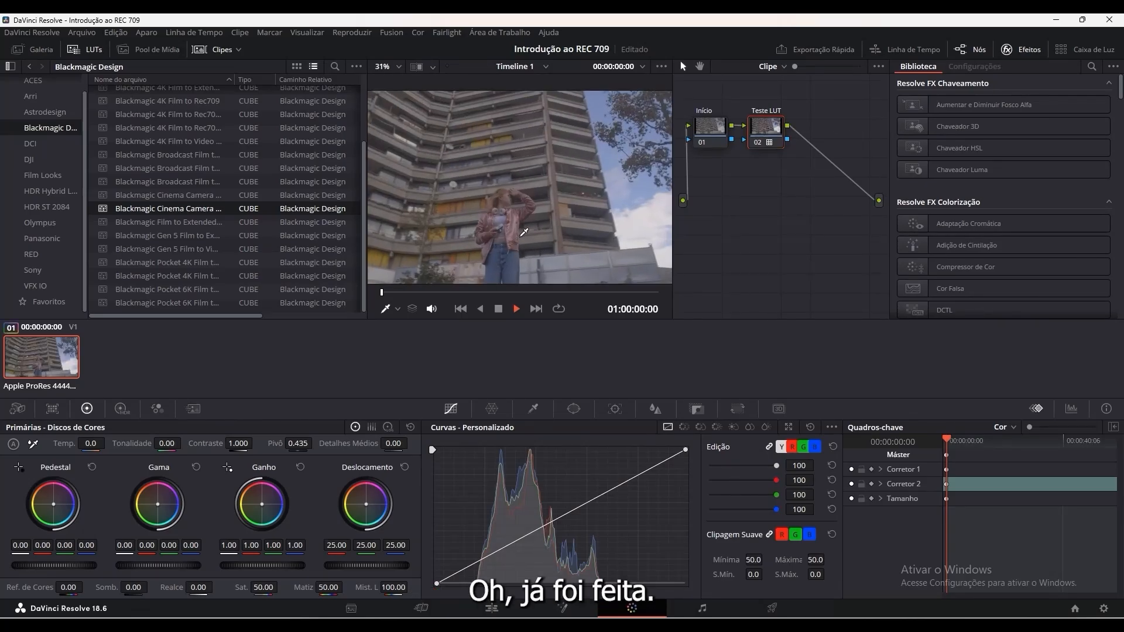
scroll(521, 228, up, 1)
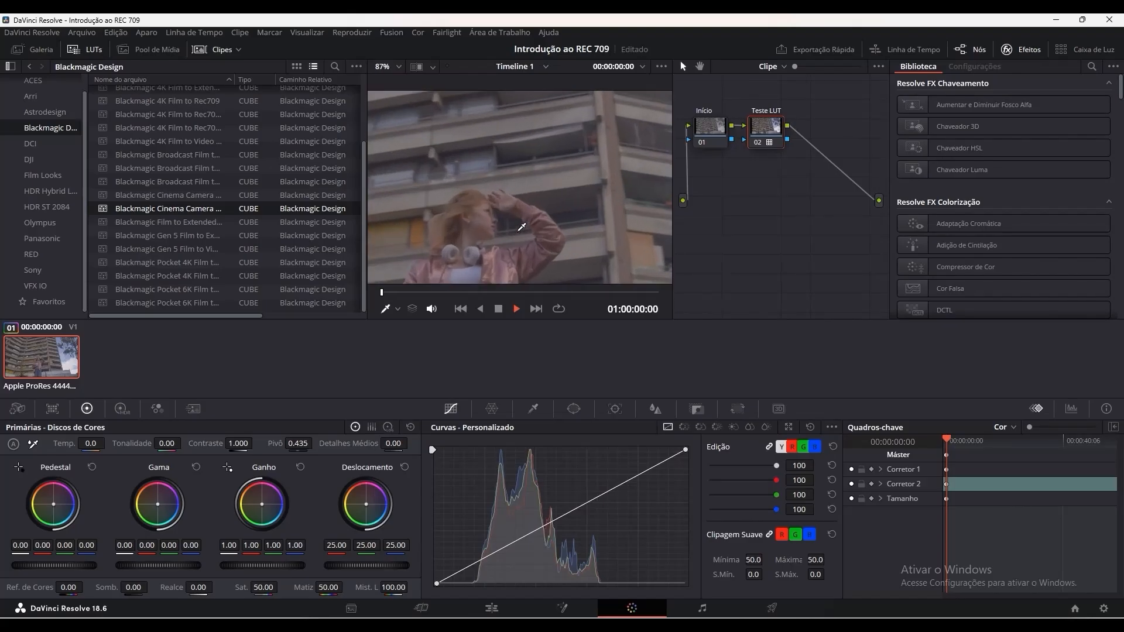
scroll(519, 224, down, 6)
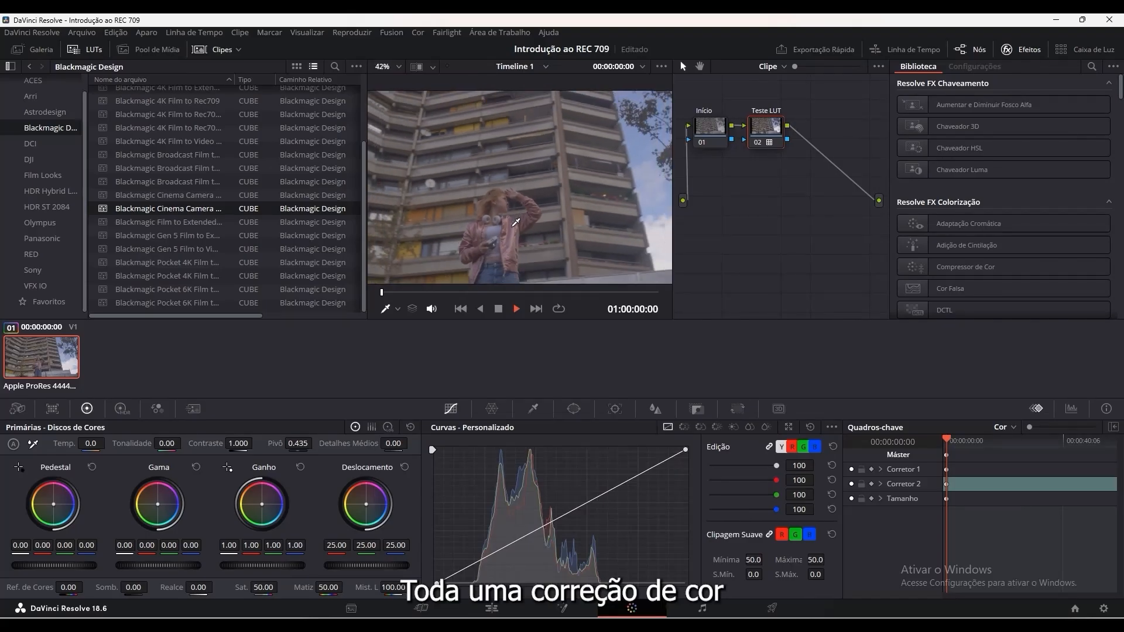
scroll(513, 218, up, 2)
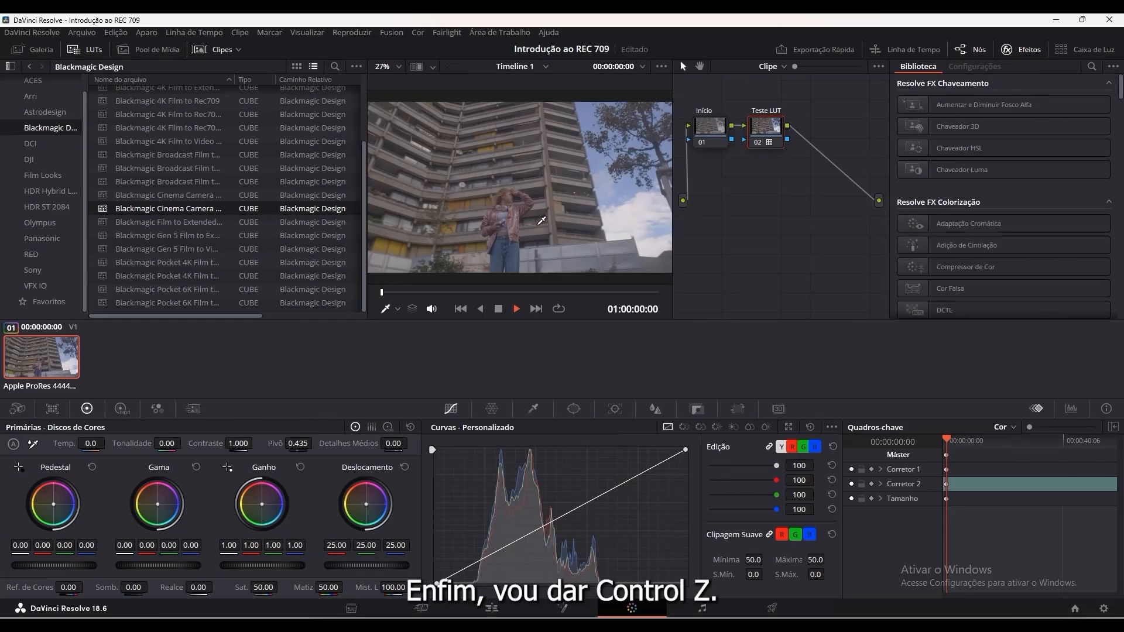
key(ctrl+z)
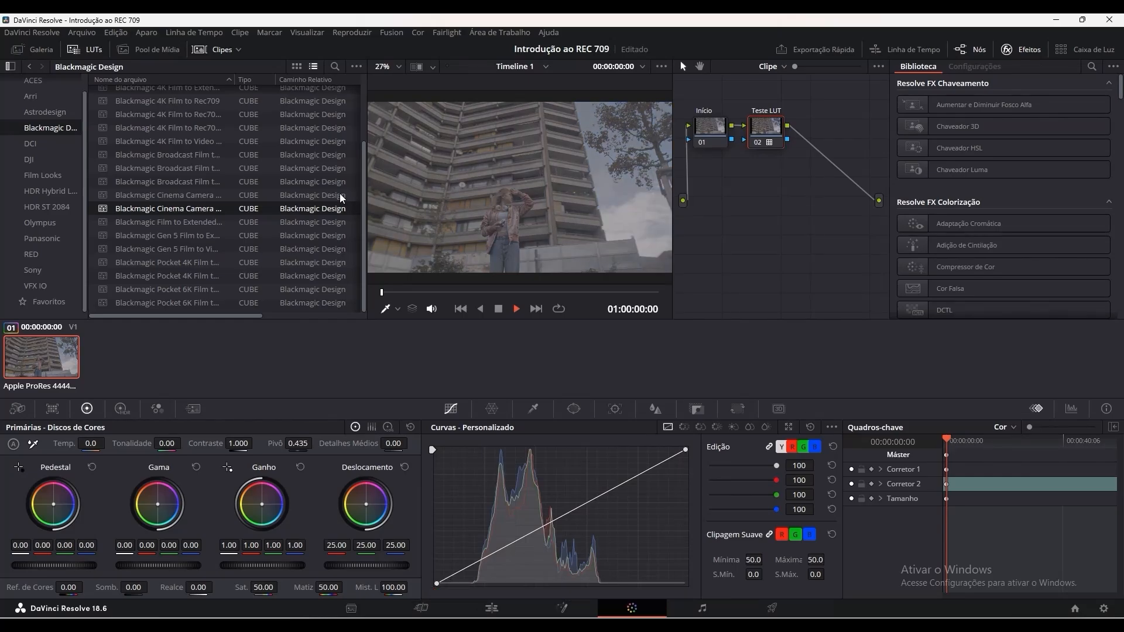
Try the Blackmagic 4.6K Film to Rec709 v3 LUT on the Teste LUT node and return to the ungraded image.
scroll(159, 134, up, 3)
drag(155, 121, 766, 127)
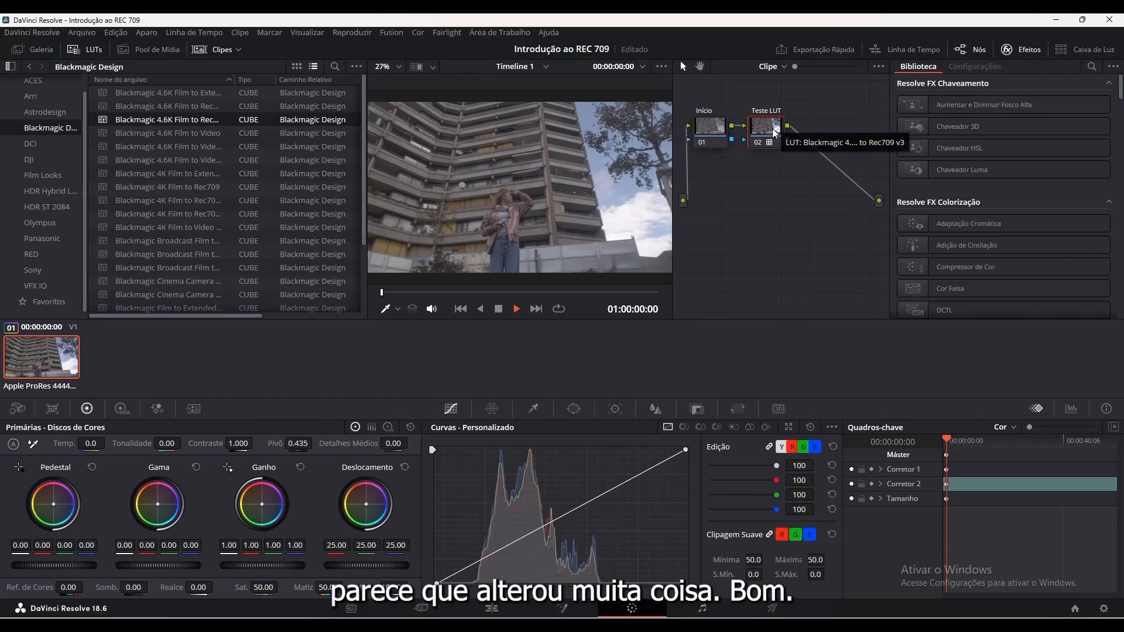
key(shift+d)
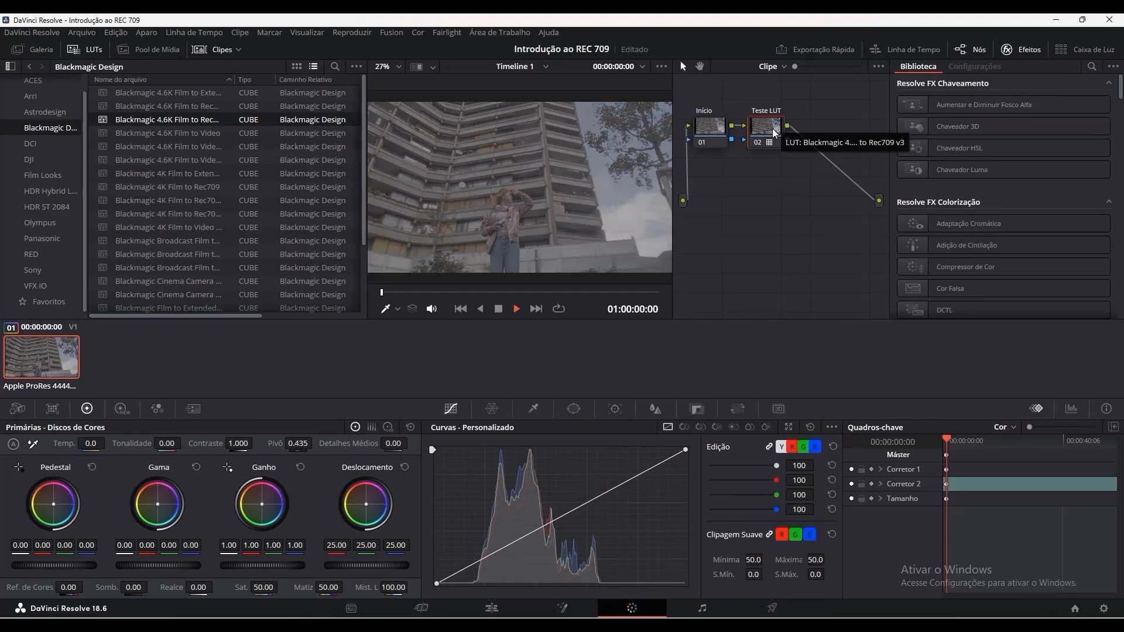
Test Astrodesign's ALog to ARRI Log C LUT on the Teste LUT node, and replace it with ARRI LogC to Linear from VFX IO.
click(45, 113)
drag(107, 89, 767, 125)
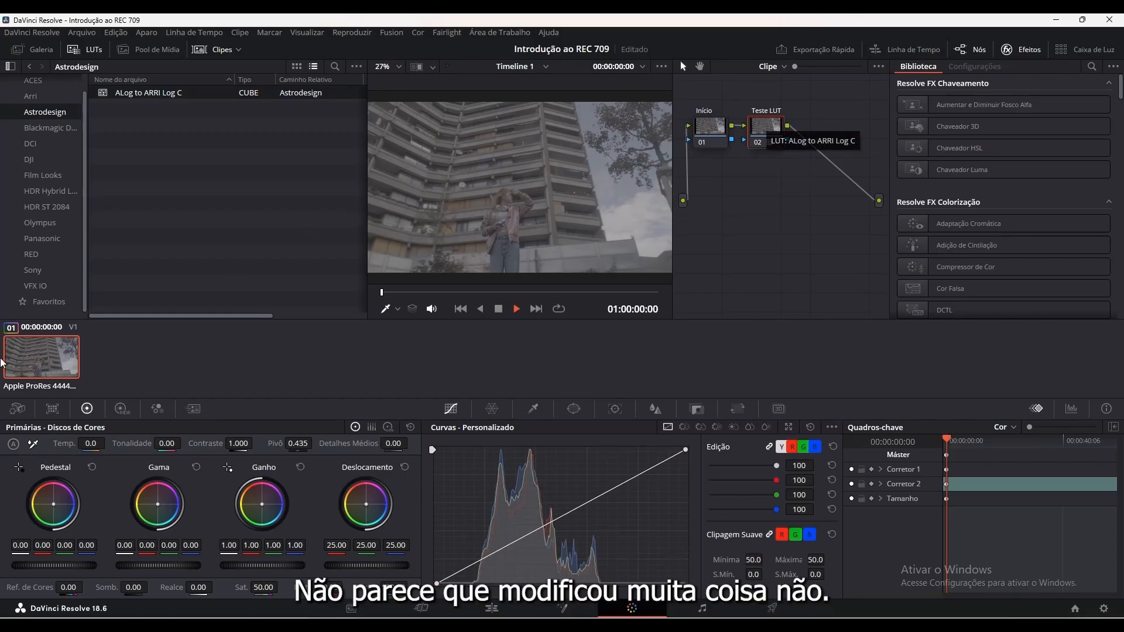
click(36, 287)
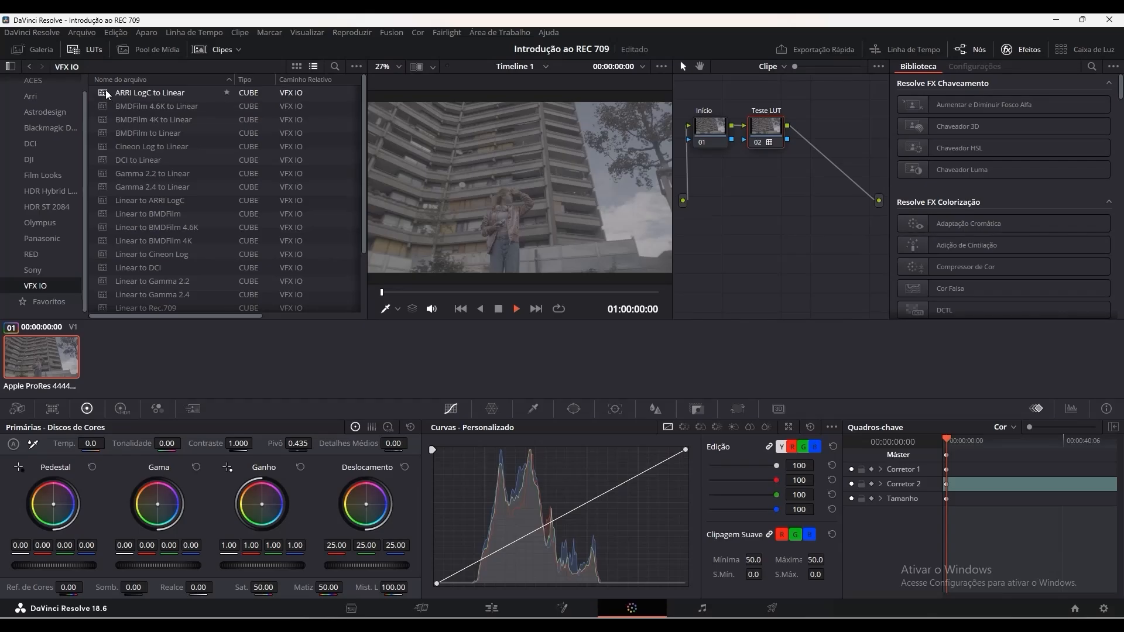
drag(108, 92, 764, 128)
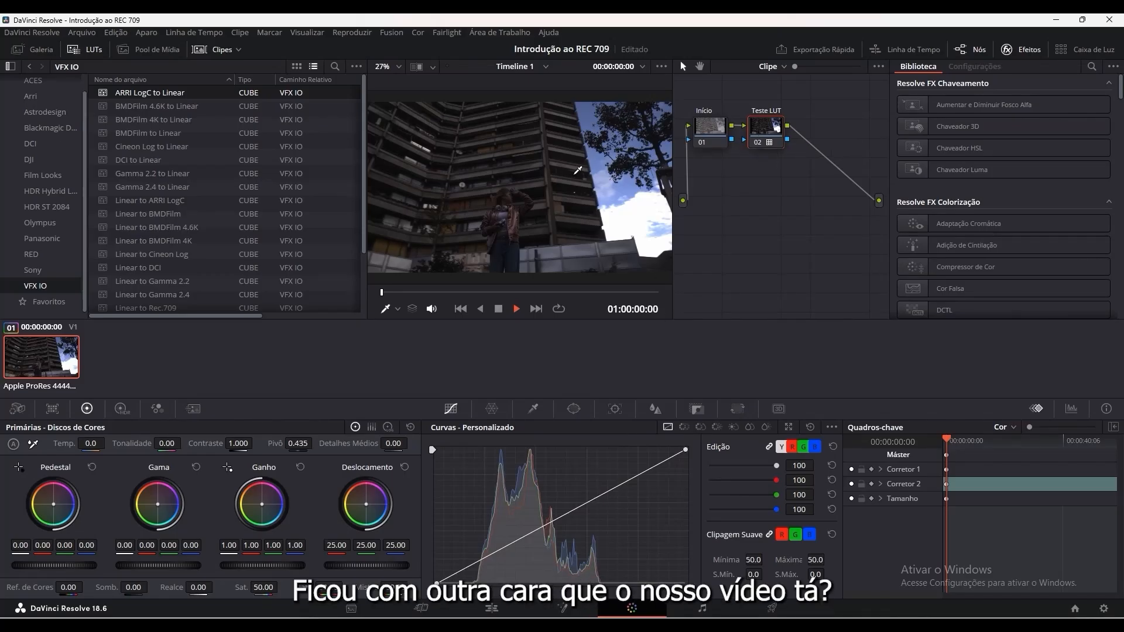
Return to the ungraded image and try the Linear to DCI and Linear to ARRI LogC LUTs on the Teste LUT node, undoing each.
key(shift+d)
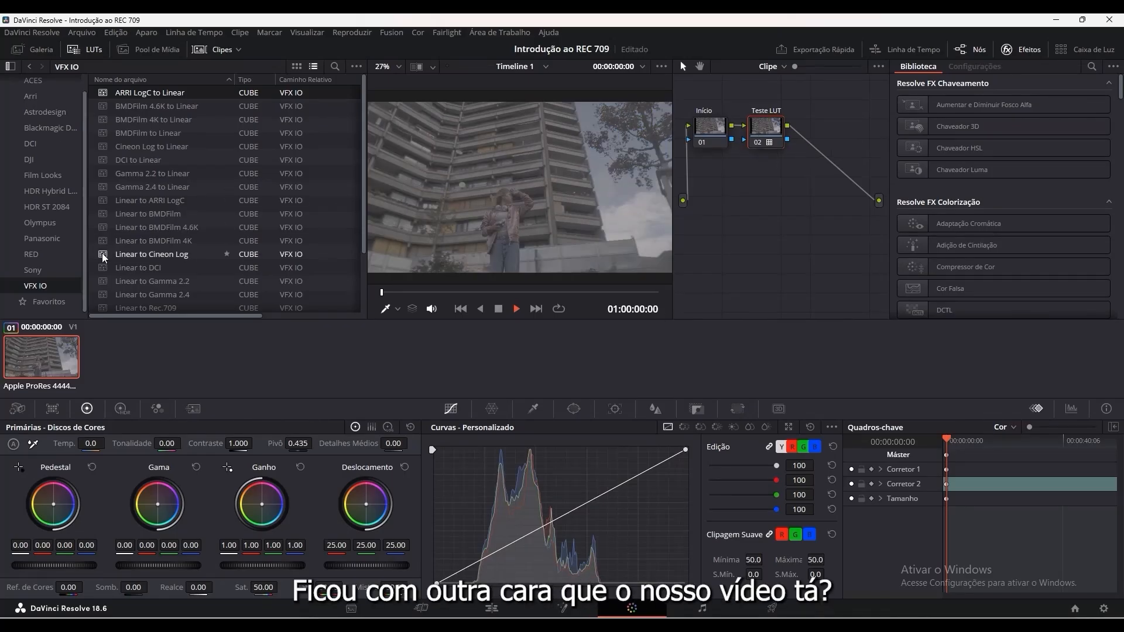
drag(226, 273, 762, 125)
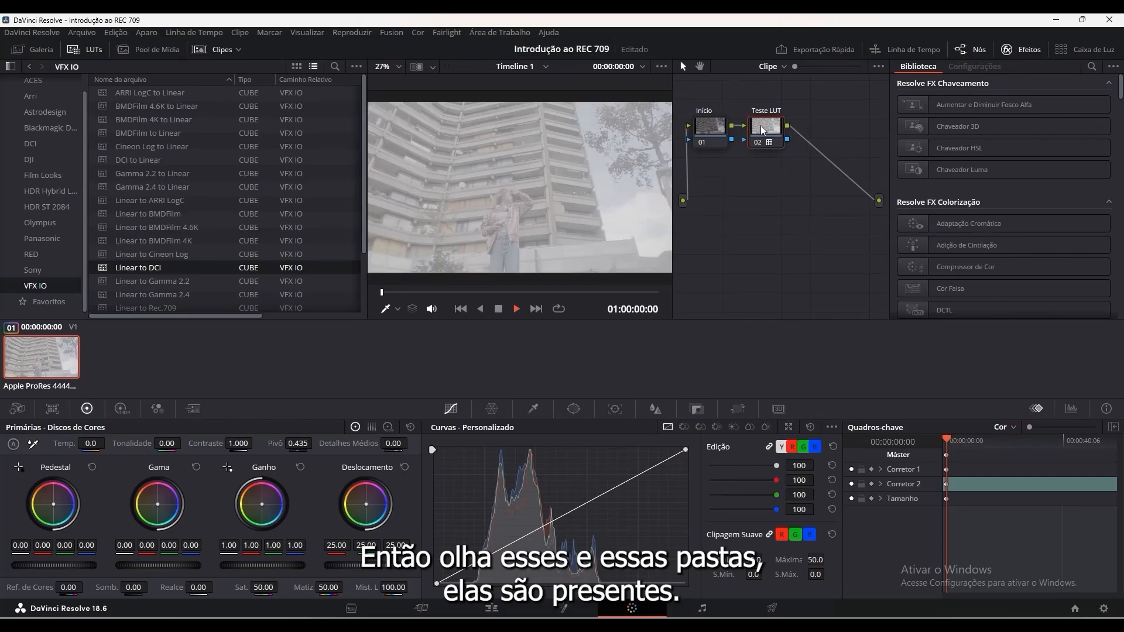
key(ctrl+z)
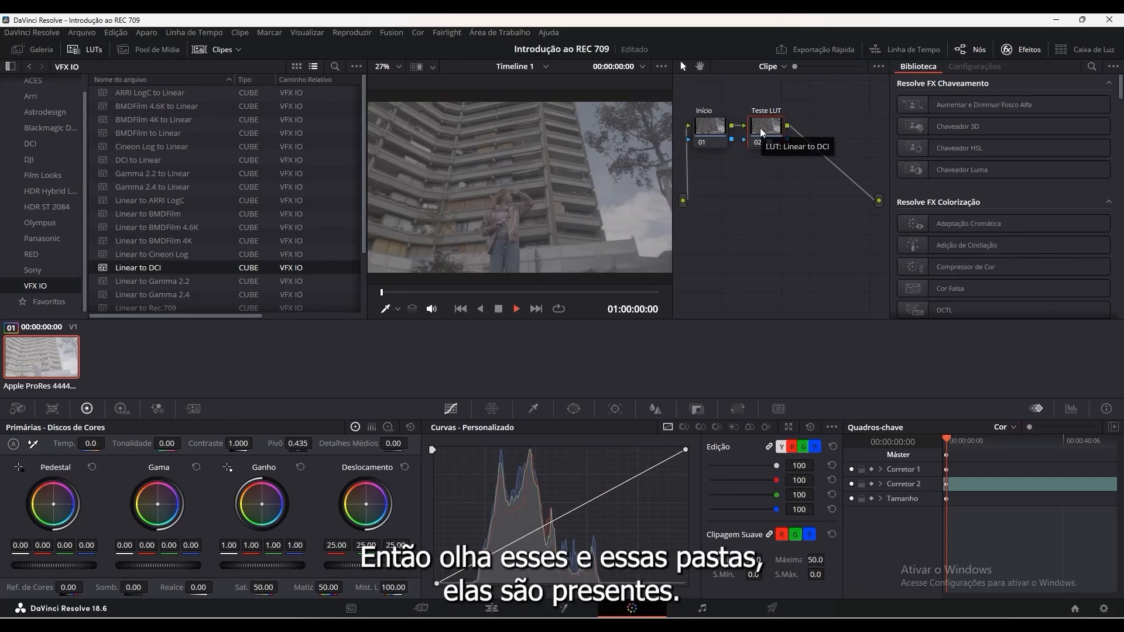
drag(131, 202, 768, 125)
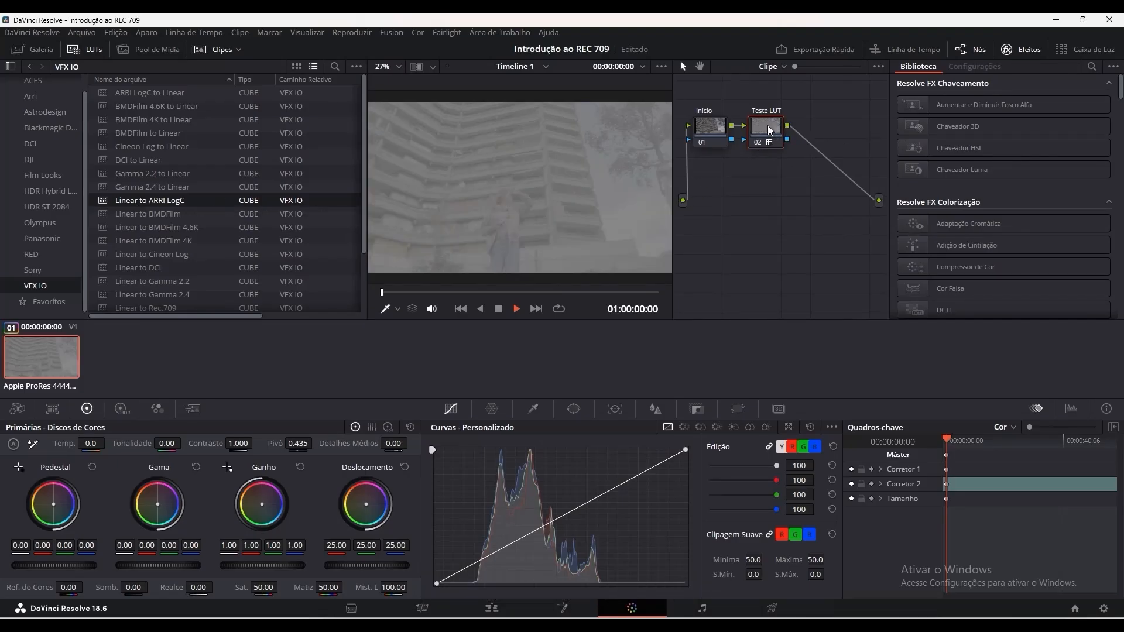
key(ctrl+z)
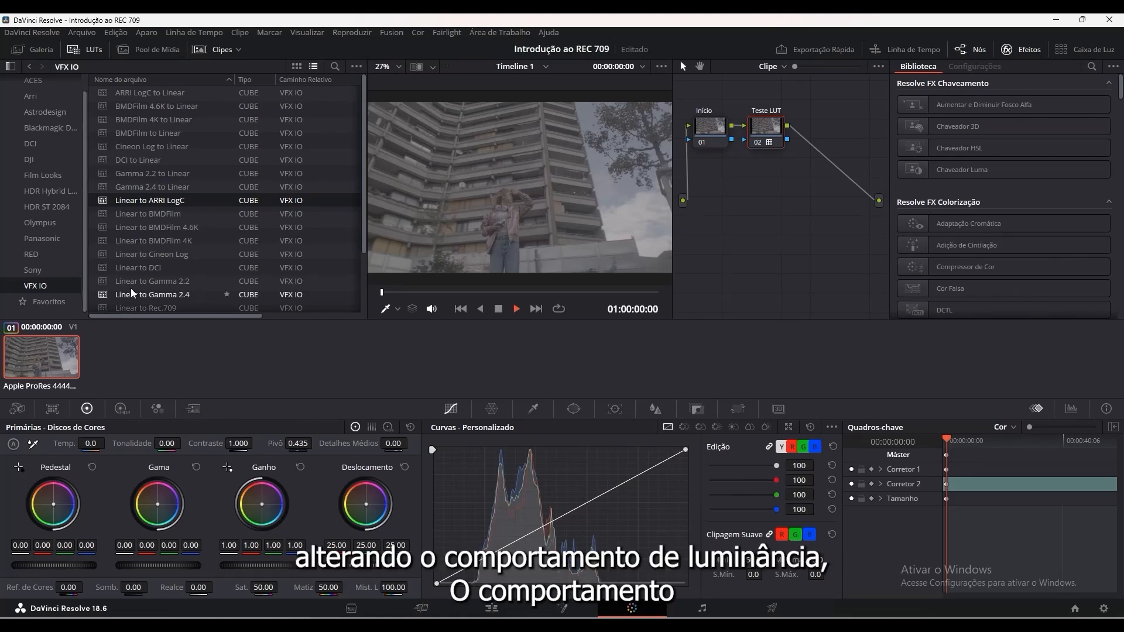
Try the Sony folder's SLog3SGamut3 CineToSLog and CineToCine+ LUTs on the clip, undoing each one after viewing it.
scroll(132, 288, down, 2)
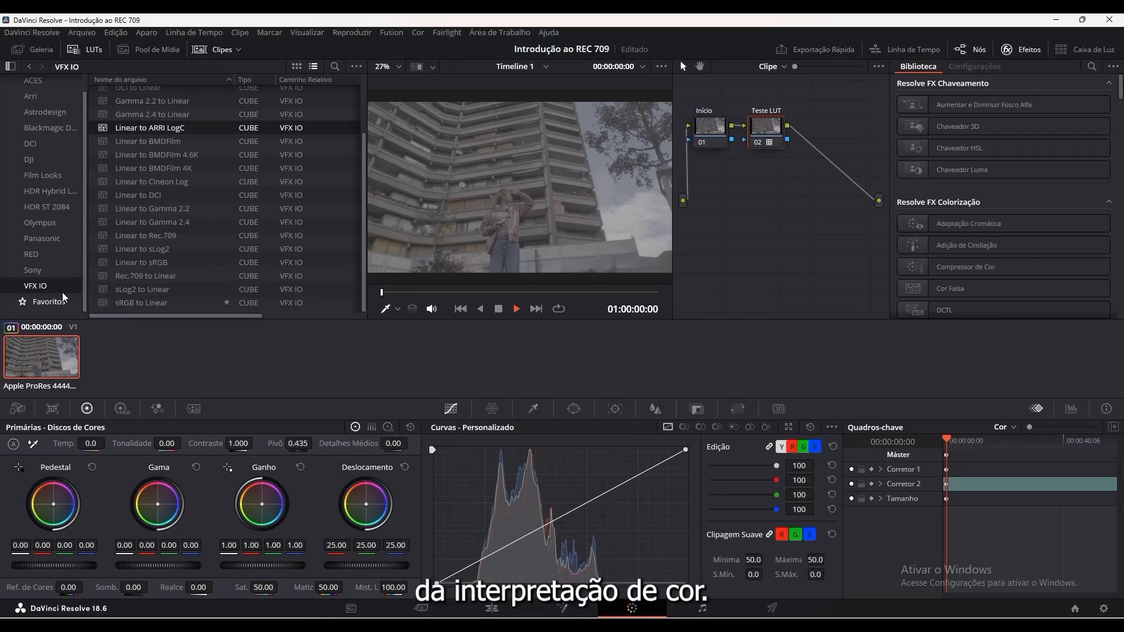
click(32, 270)
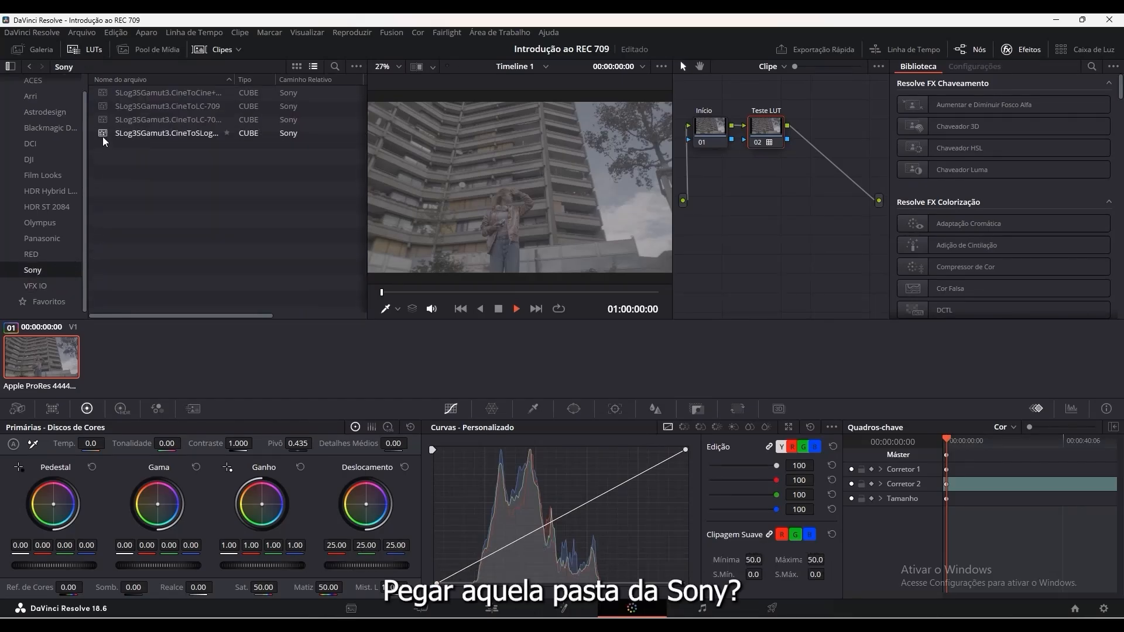
drag(103, 134, 515, 166)
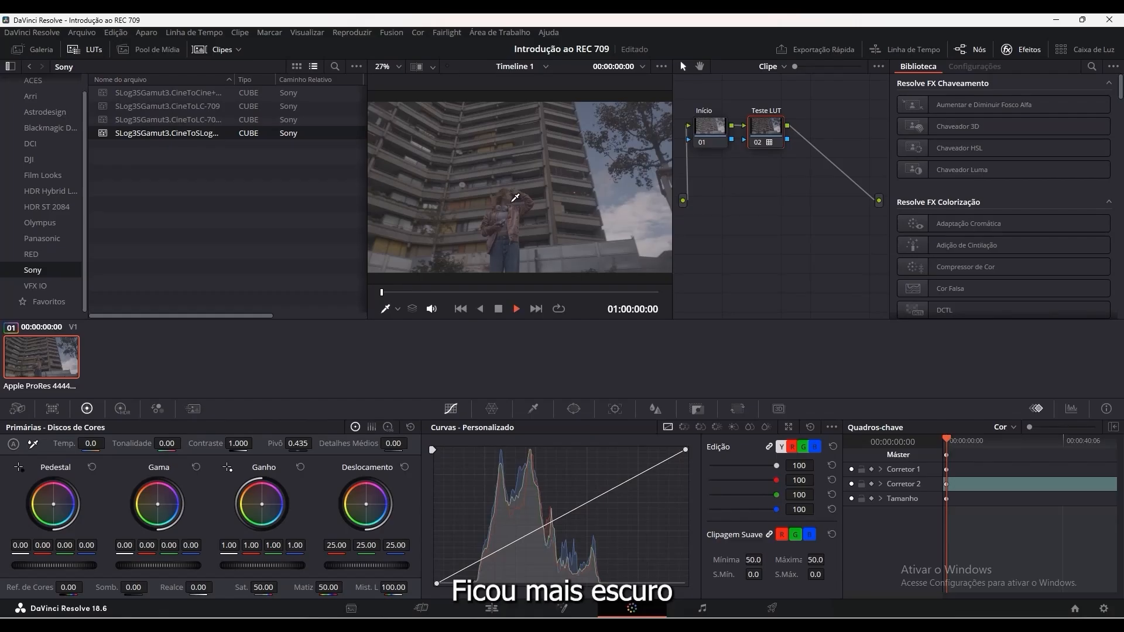
key(ctrl+z)
drag(110, 90, 440, 168)
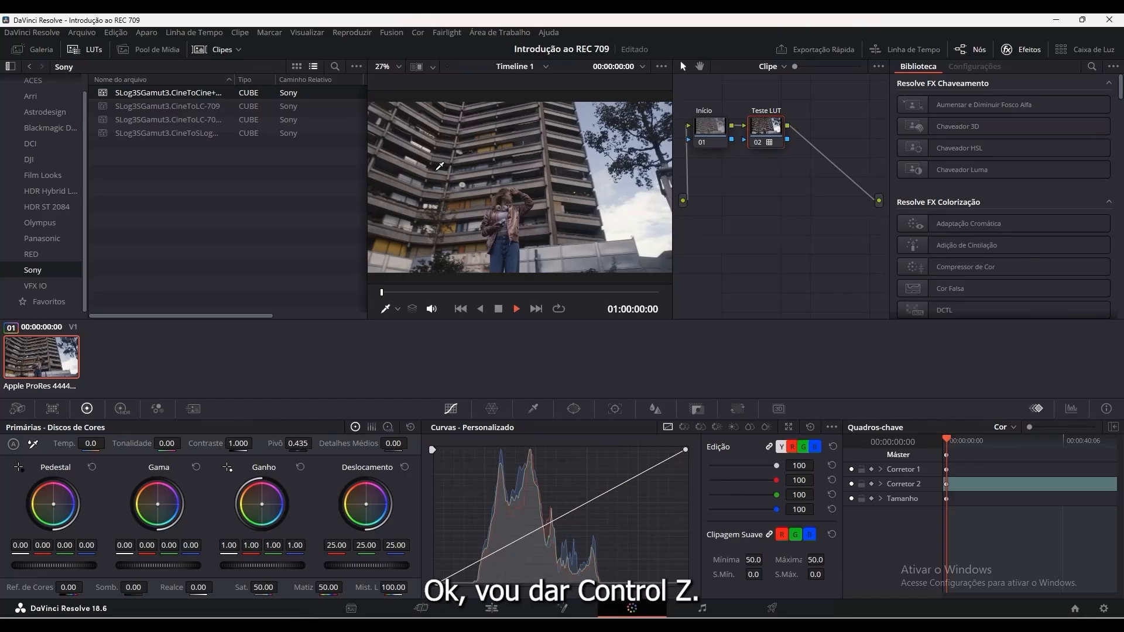
key(ctrl+z)
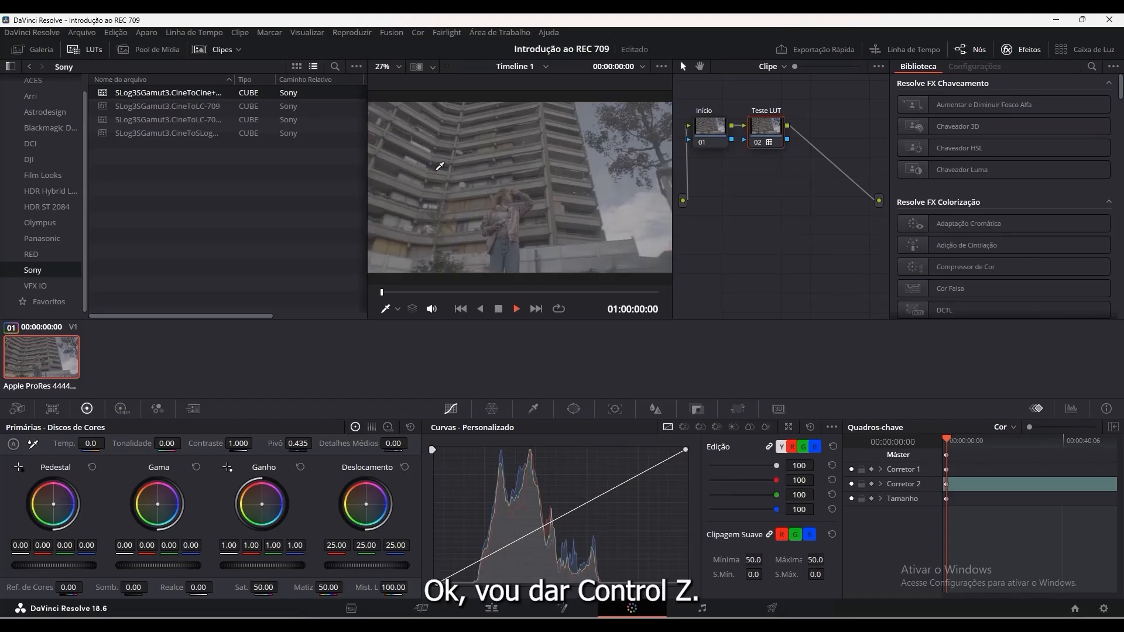
Delete the Teste LUT node and add a new serial node after the Início node.
right_click(764, 121)
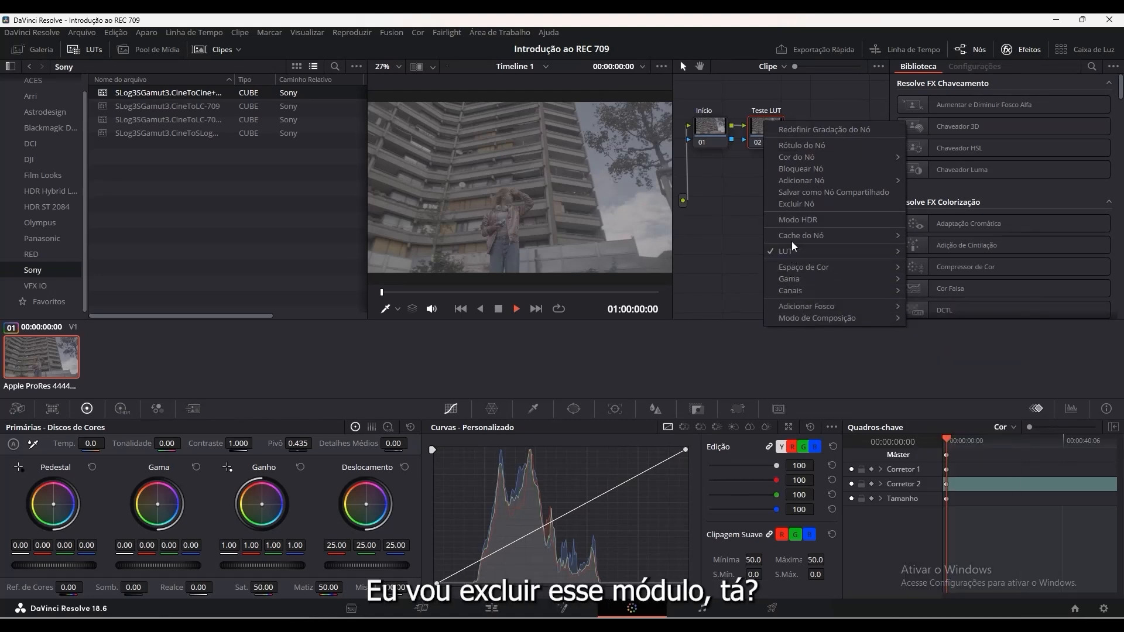
click(788, 205)
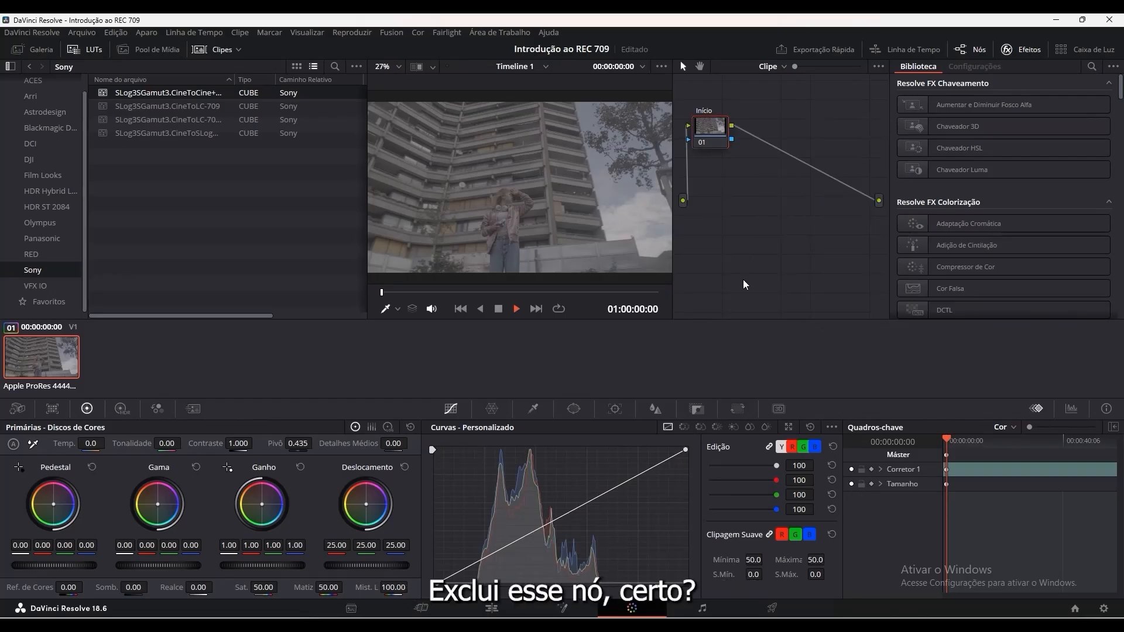
right_click(712, 129)
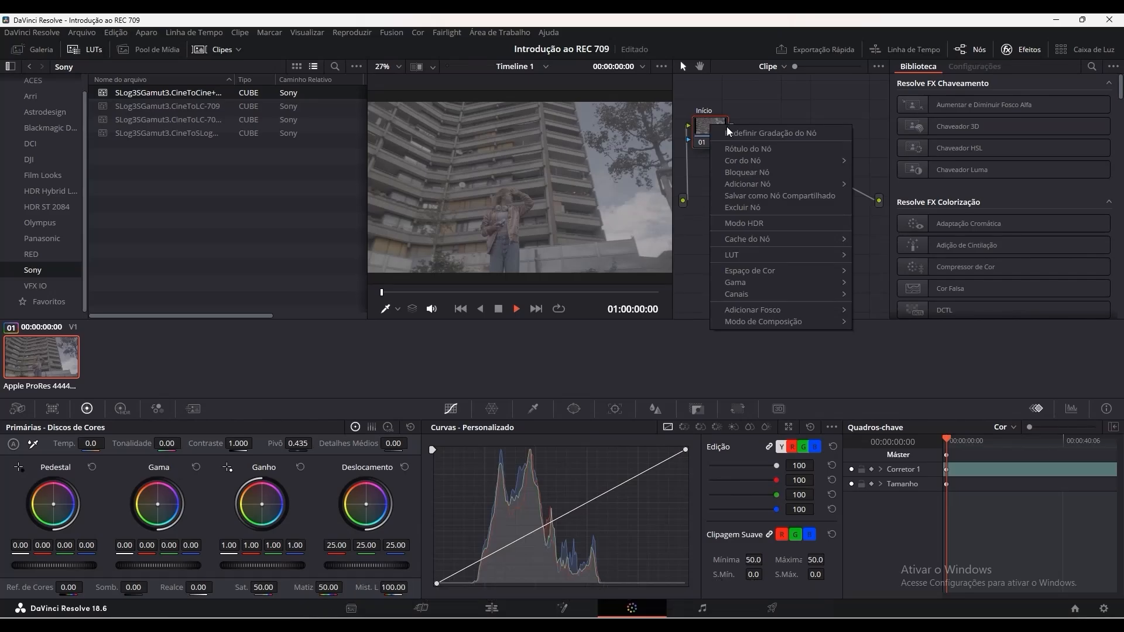
mouse_move(749, 185)
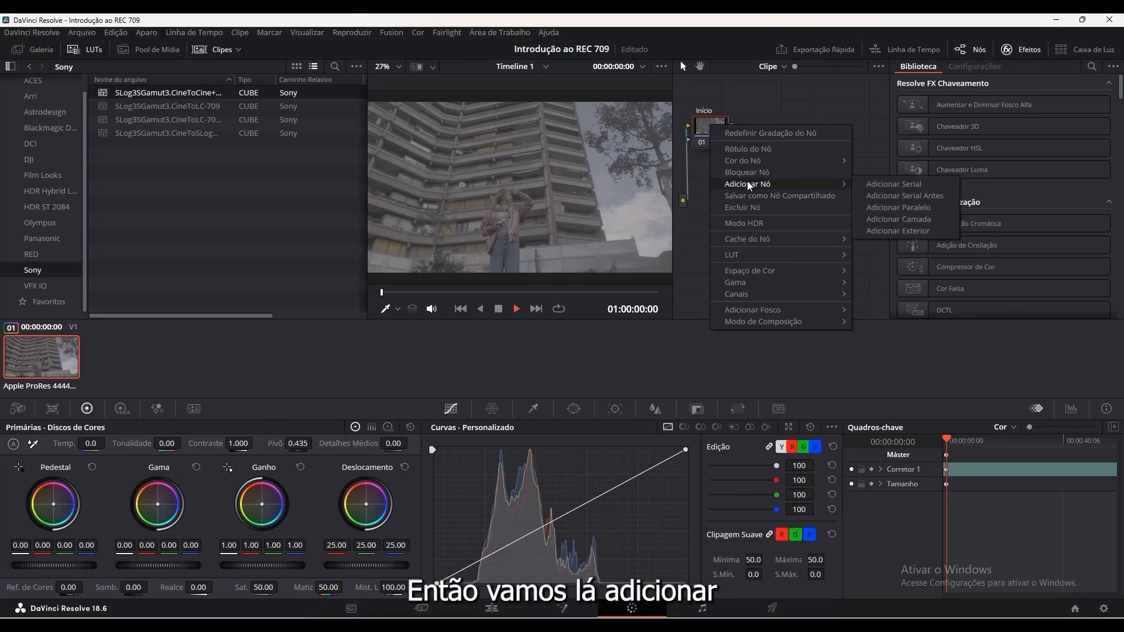
click(887, 186)
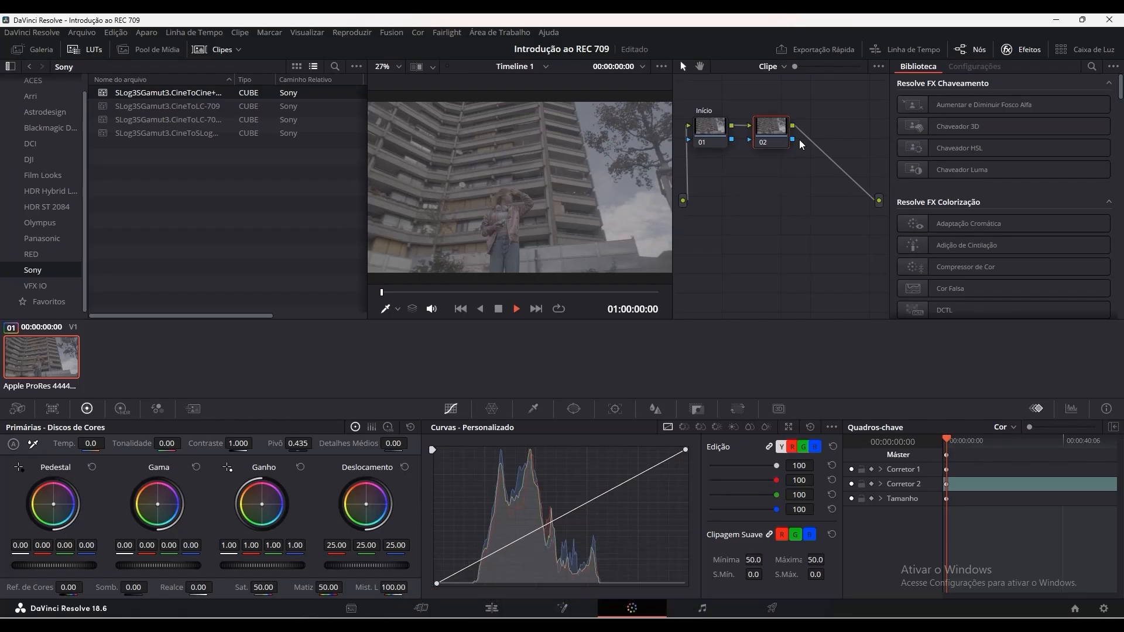
Label the new serial node "Espaço Cor".
right_click(763, 123)
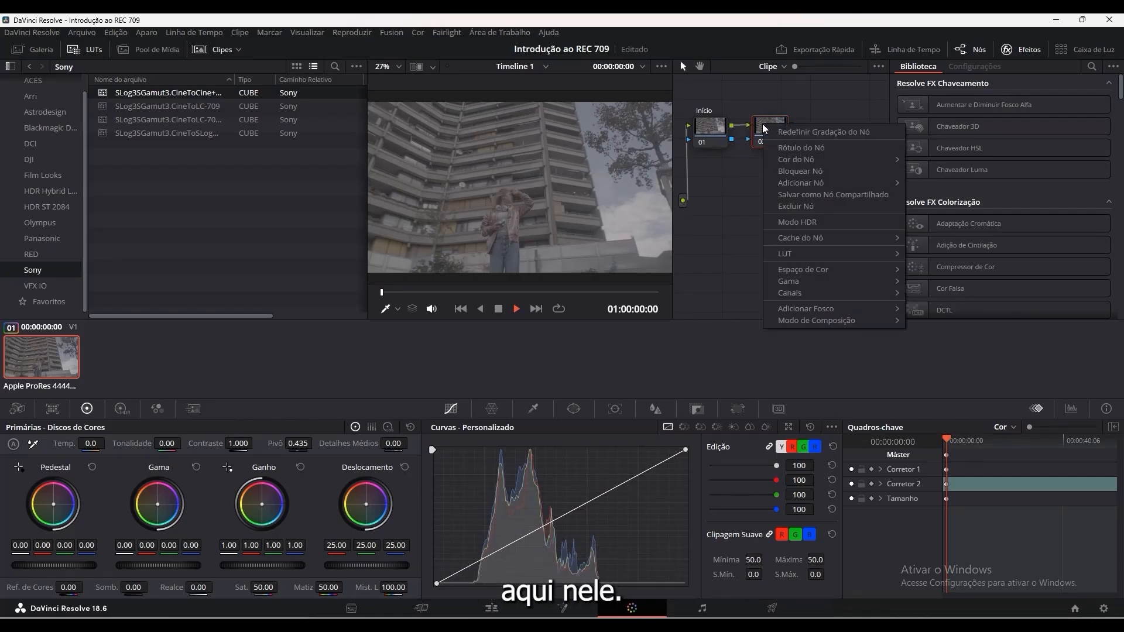
click(799, 148)
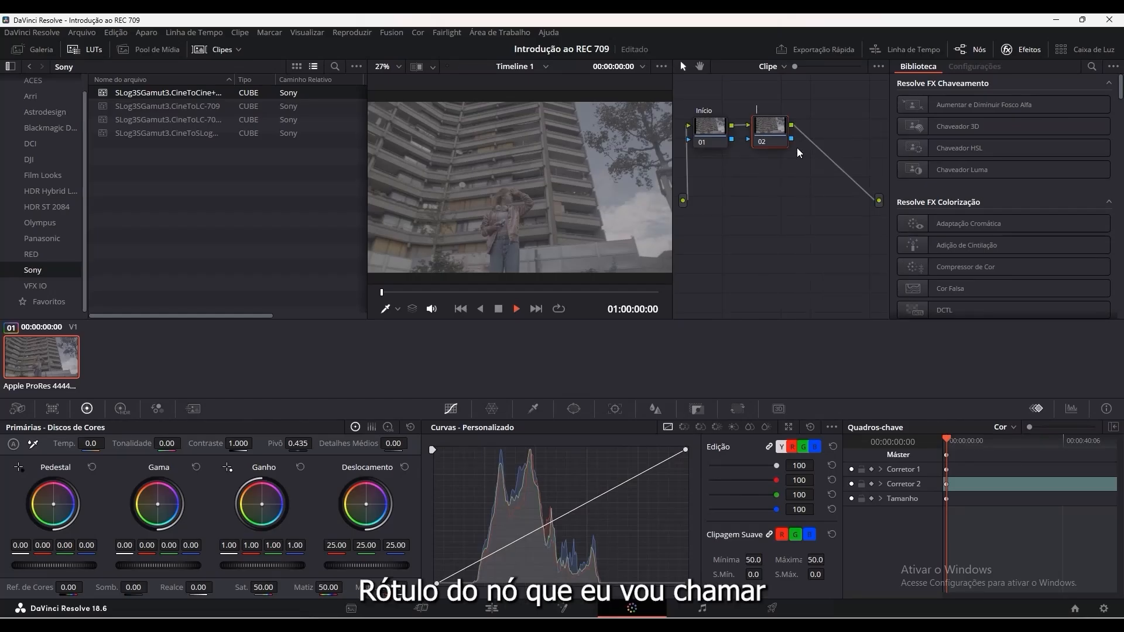
text(Es)
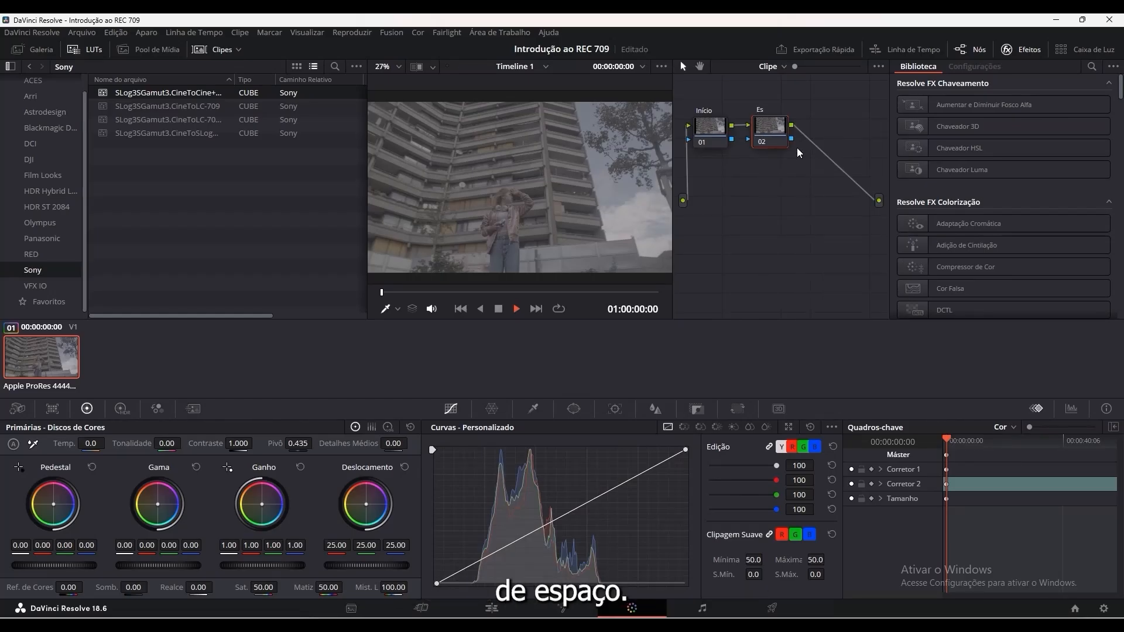
text(paço)
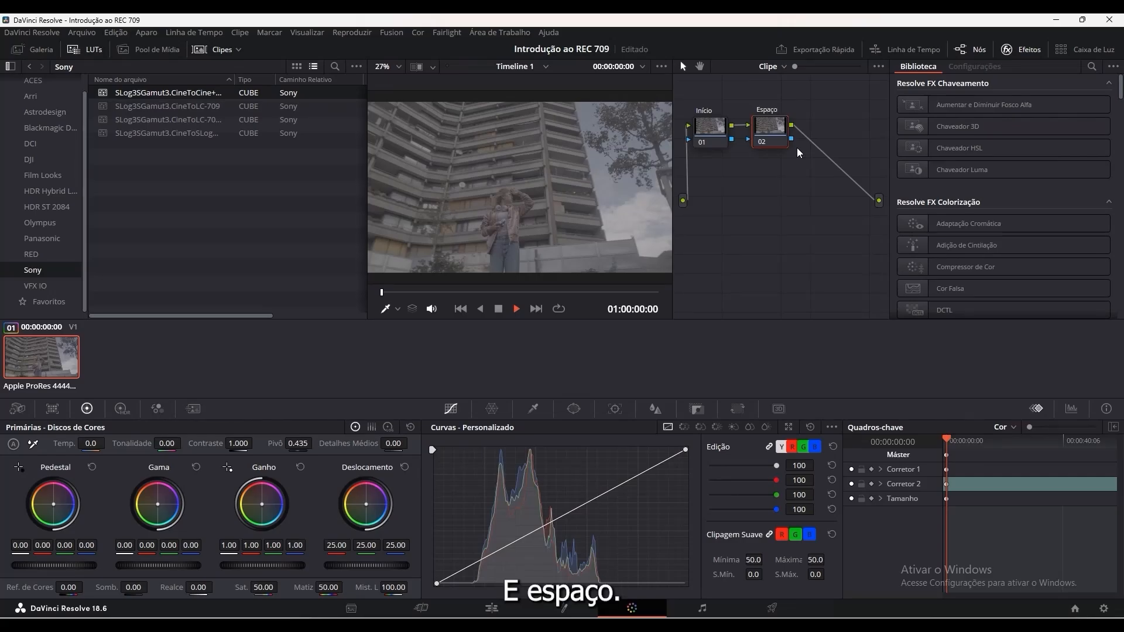
text( Cor)
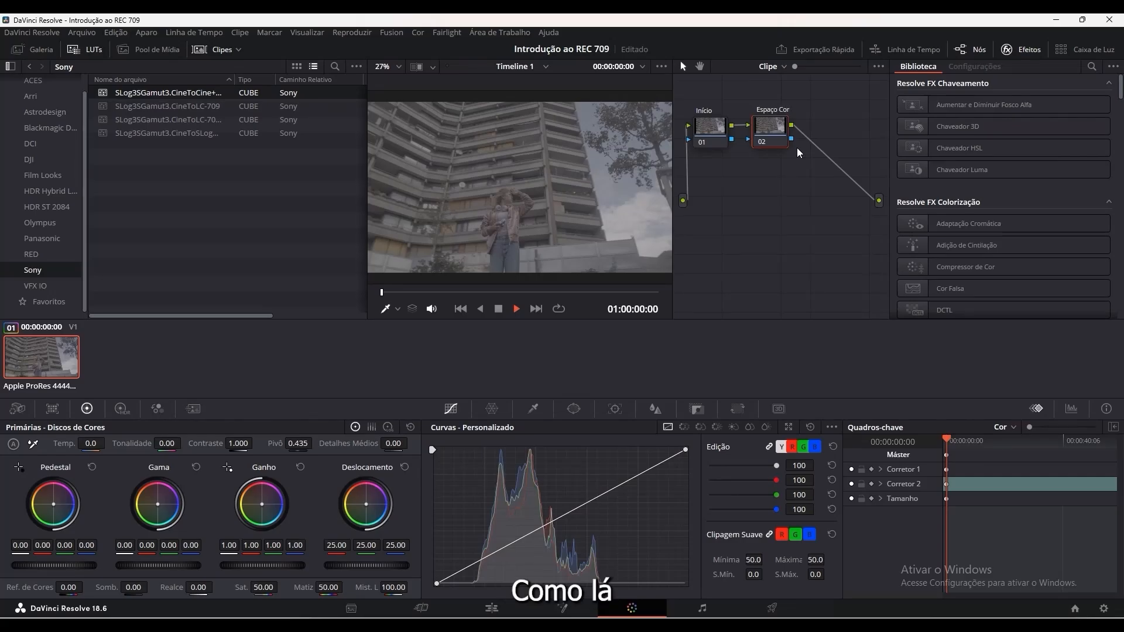
key(Return)
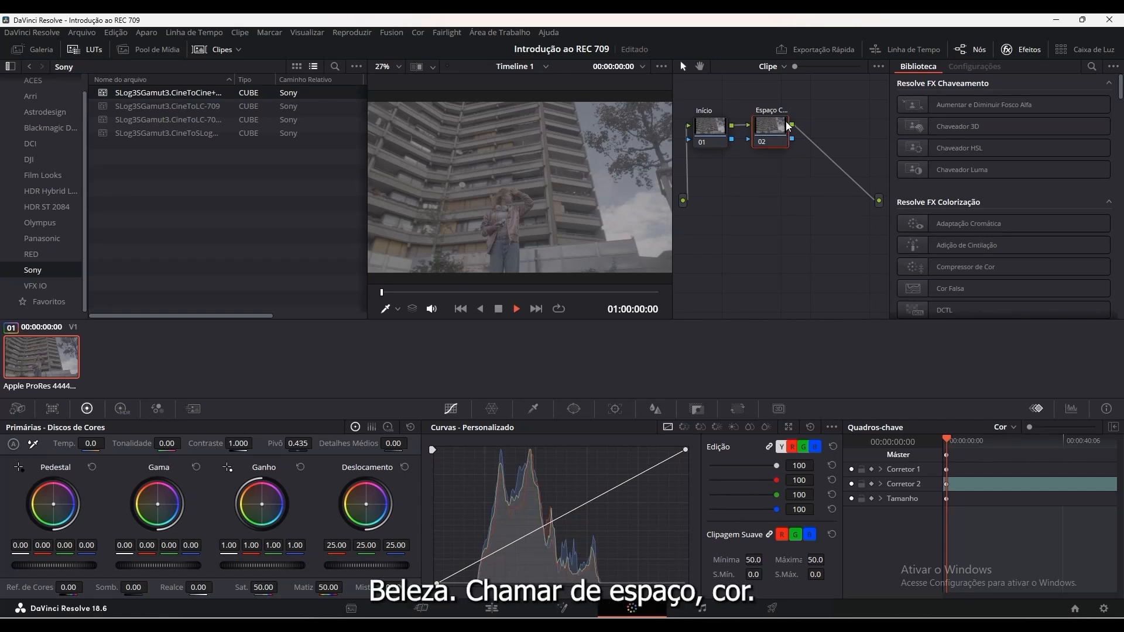
Enlarge the node graph slightly so the full Espaço Cor label fits, arrange both nodes side by side, and select Espaço Cor.
scroll(782, 124, up, 1)
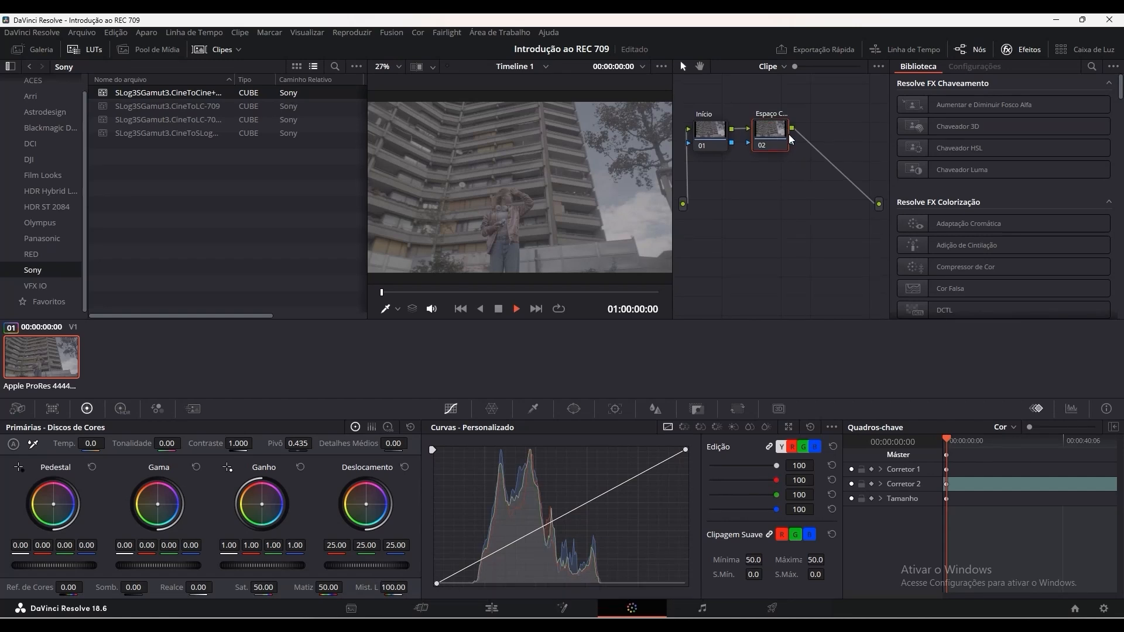
drag(797, 66, 804, 66)
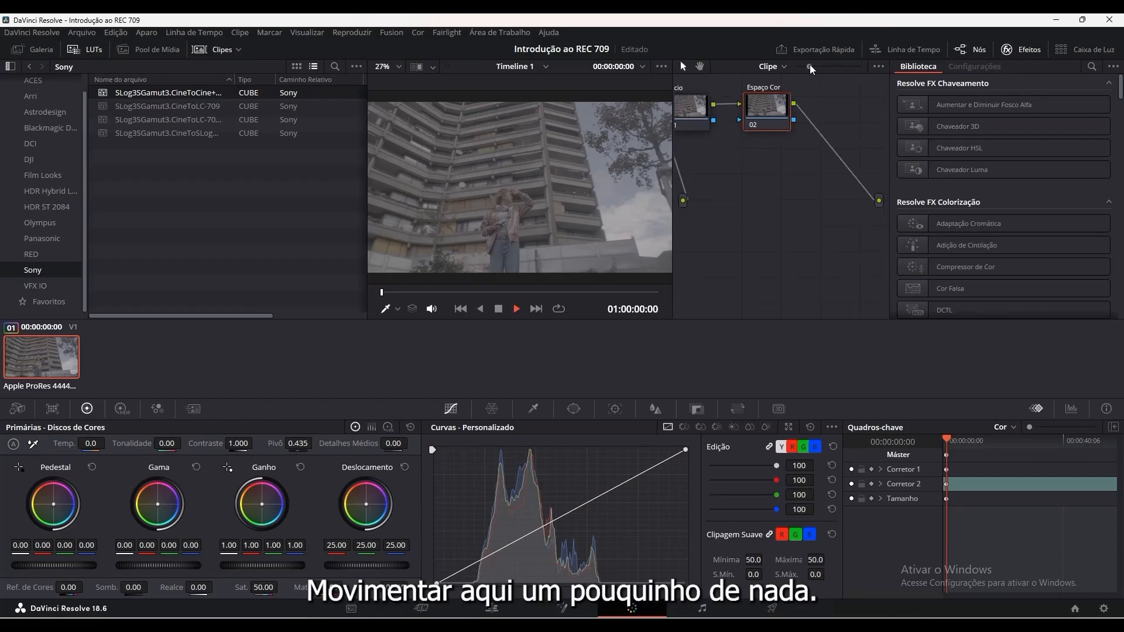
drag(706, 118, 771, 107)
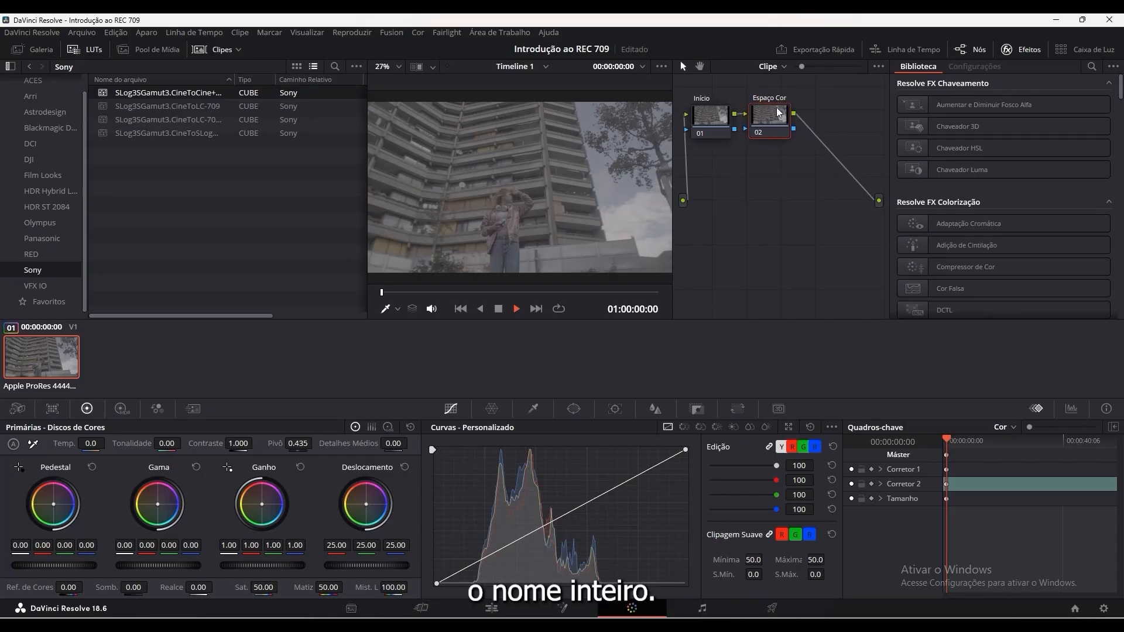
click(722, 117)
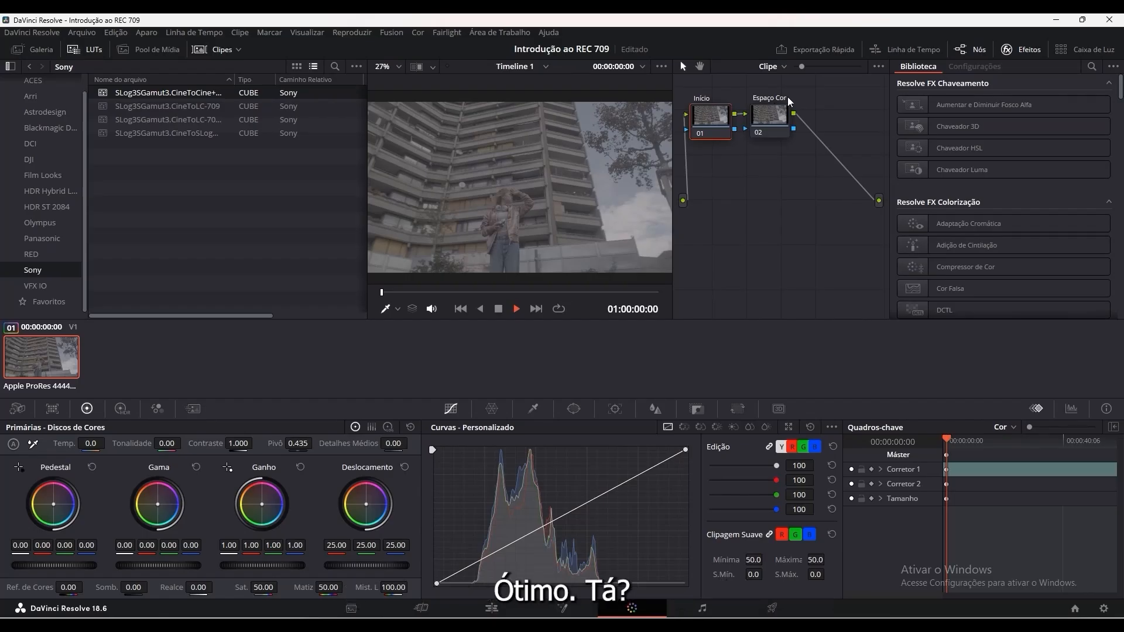
click(779, 121)
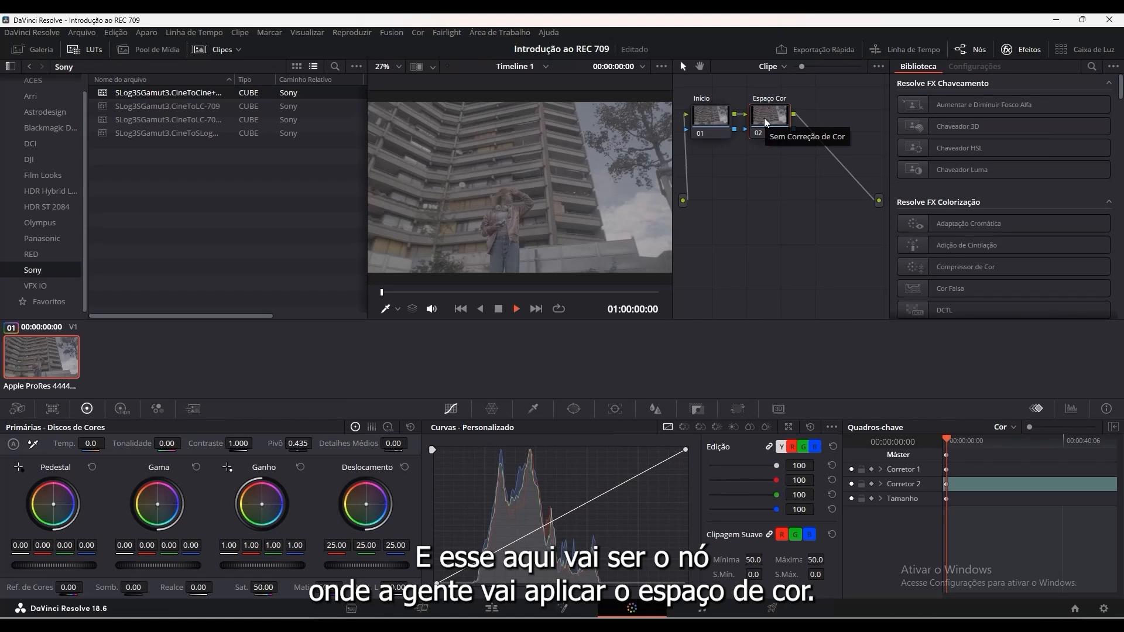
Display the timeline on the color page, and briefly toggle the node graph and effects library off and back on.
click(899, 49)
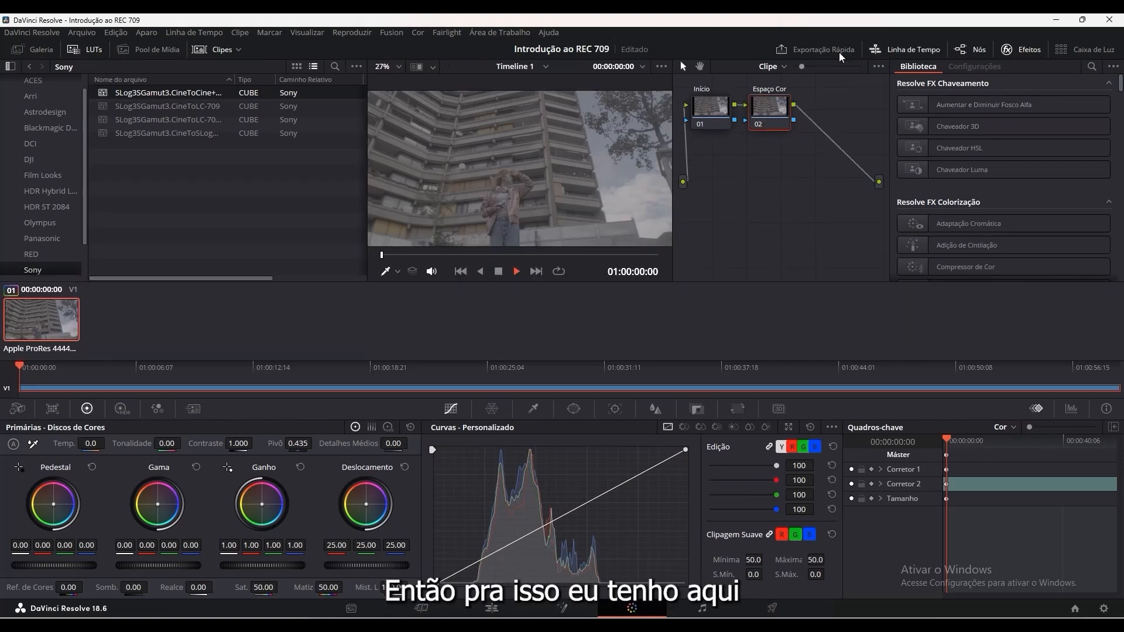
click(979, 51)
click(978, 51)
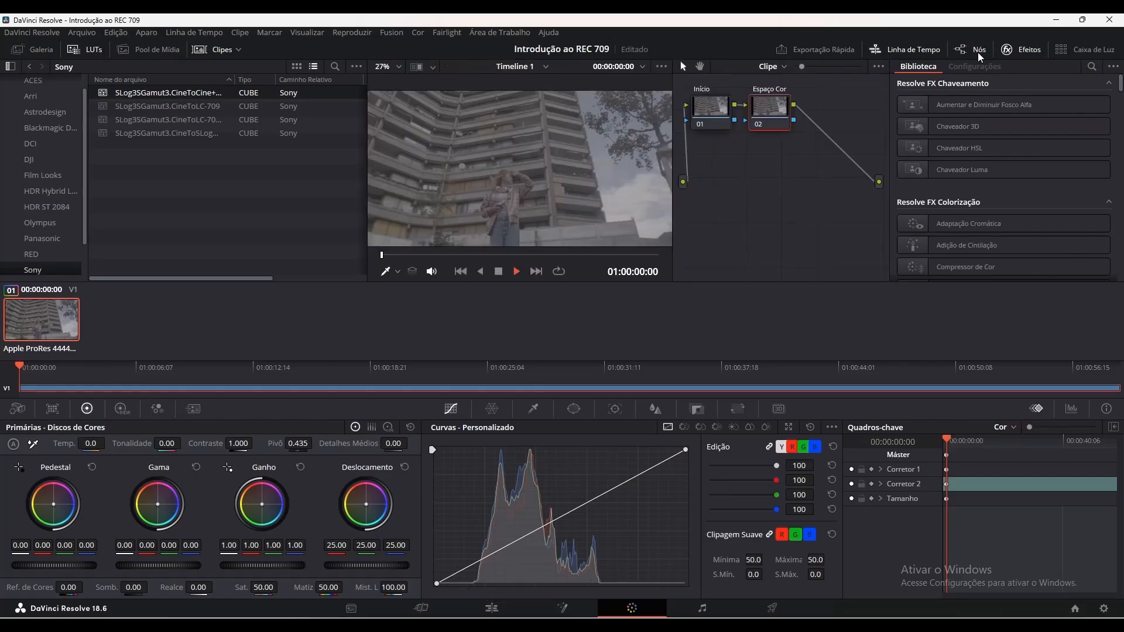
click(1022, 52)
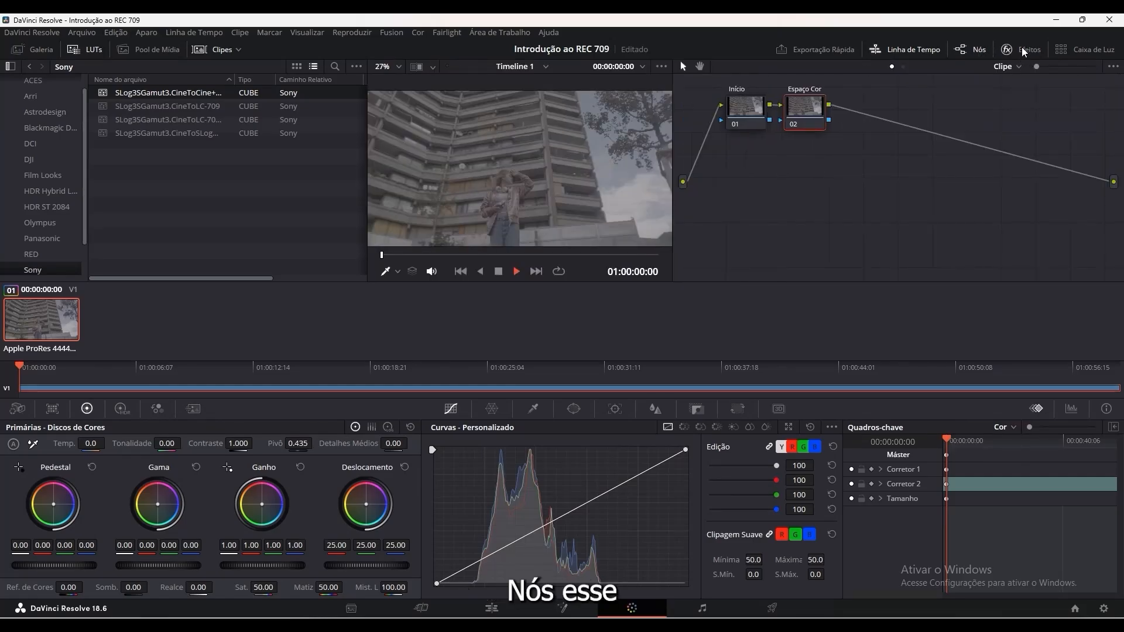
click(1021, 51)
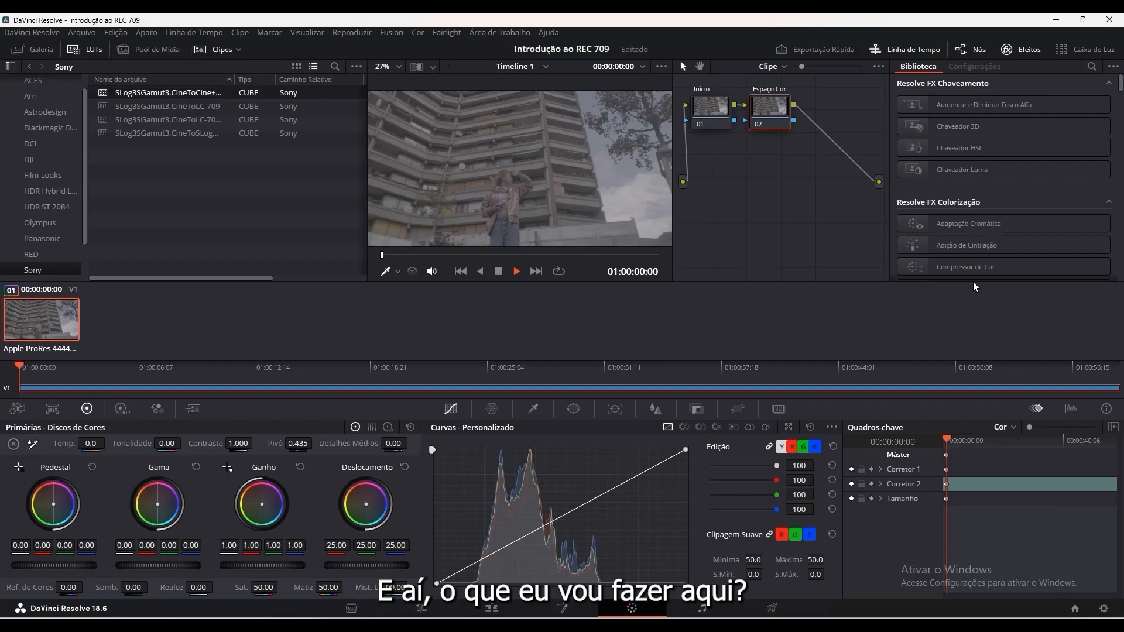
Look through the Resolve FX categories in the effects library, from Chaveamento and Colorização through to Temporal.
scroll(968, 158, down, 1)
scroll(968, 159, down, 7)
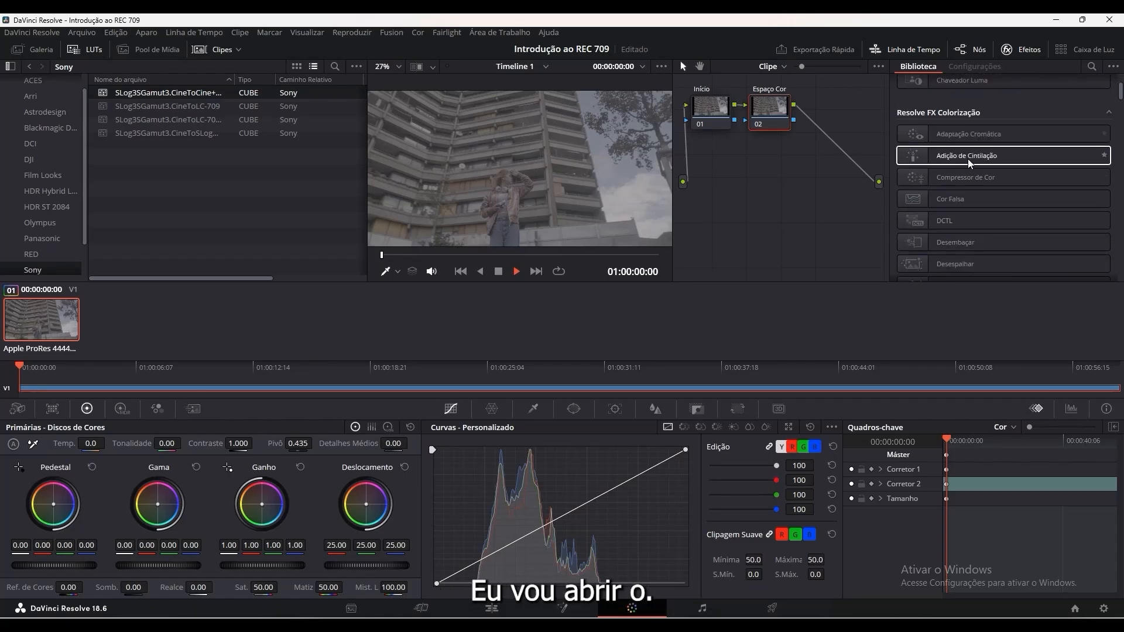
scroll(969, 165, up, 8)
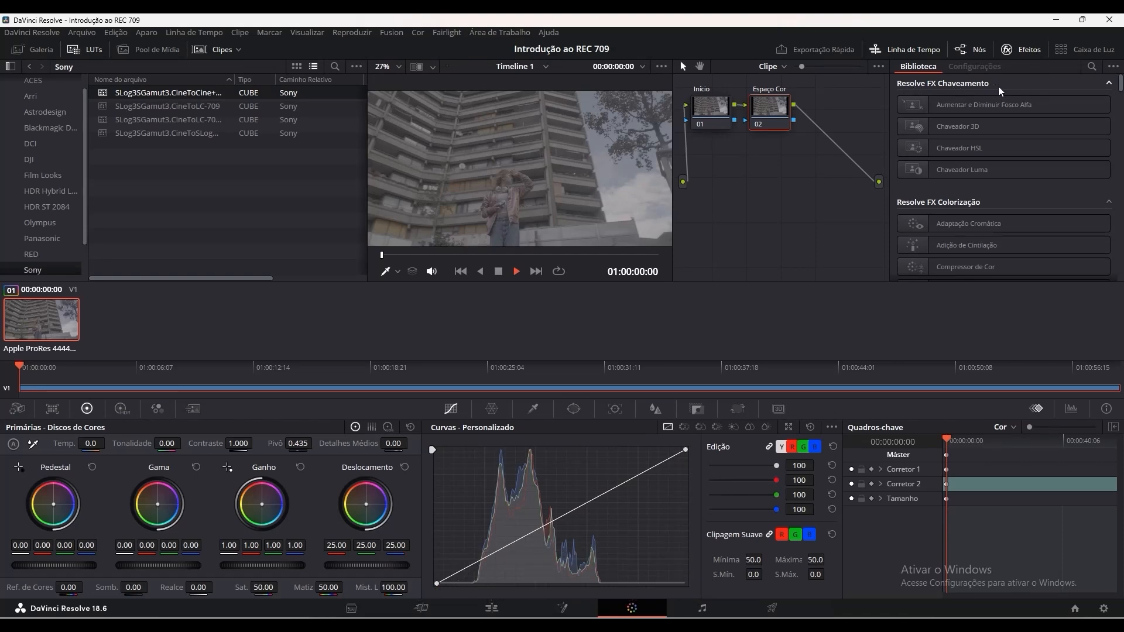
scroll(990, 173, down, 2)
scroll(983, 167, down, 10)
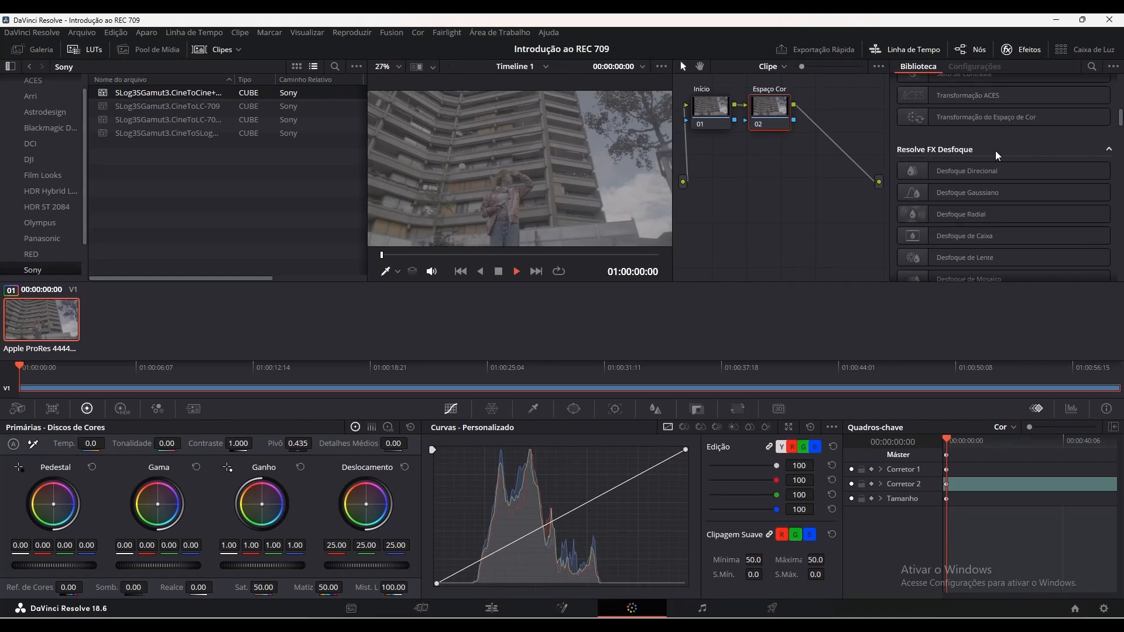
scroll(977, 163, down, 6)
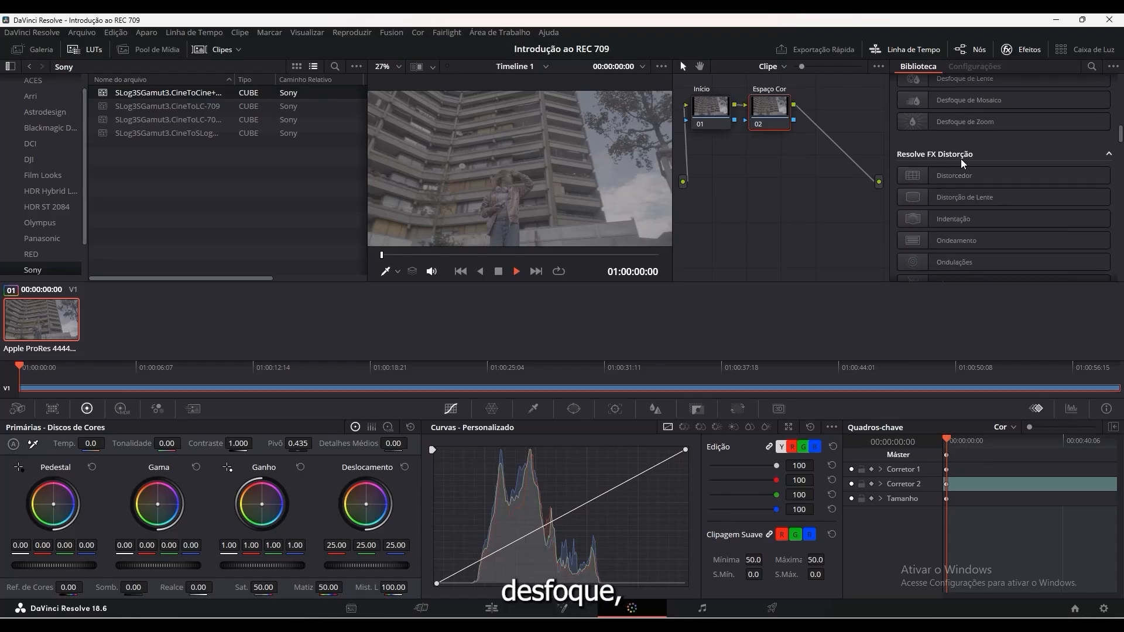
scroll(976, 158, down, 5)
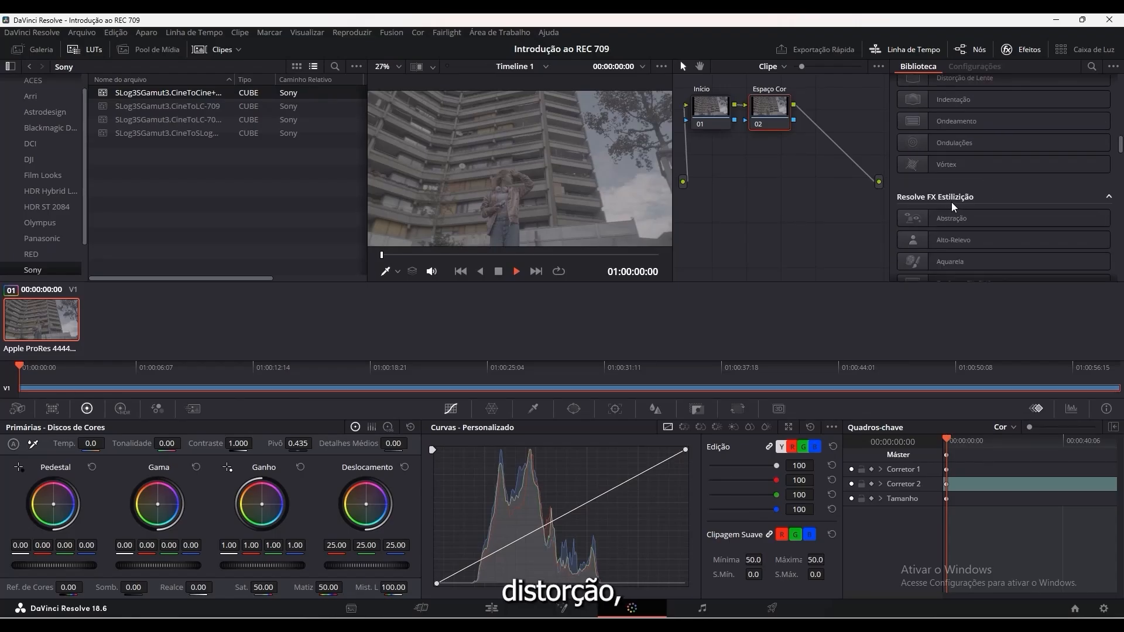
scroll(975, 199, down, 6)
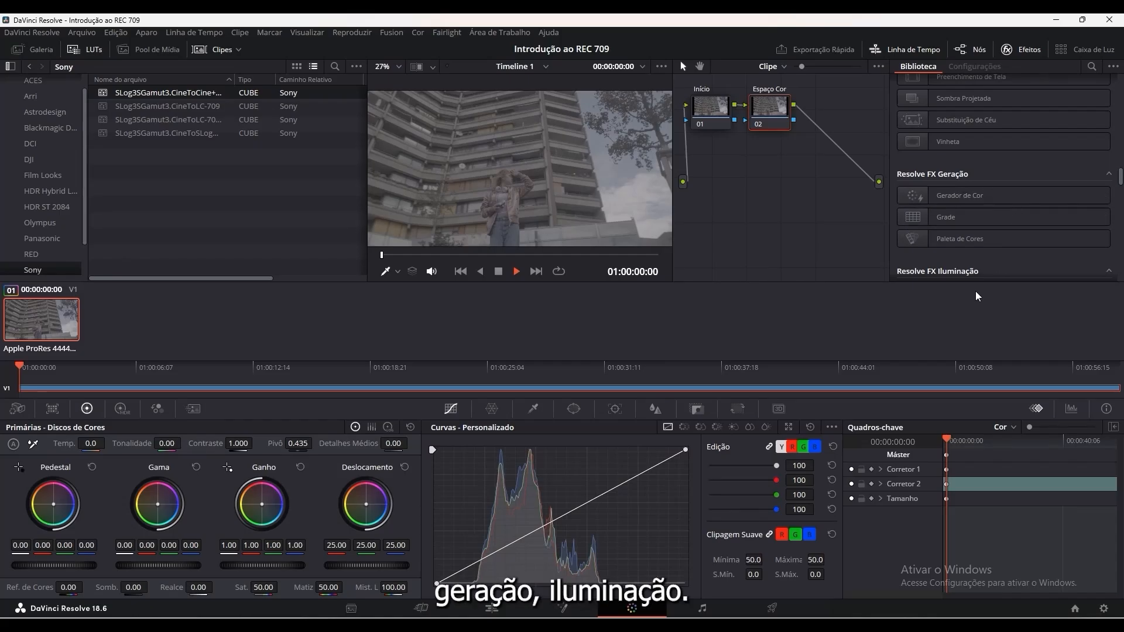
scroll(972, 272, down, 1)
scroll(972, 222, down, 4)
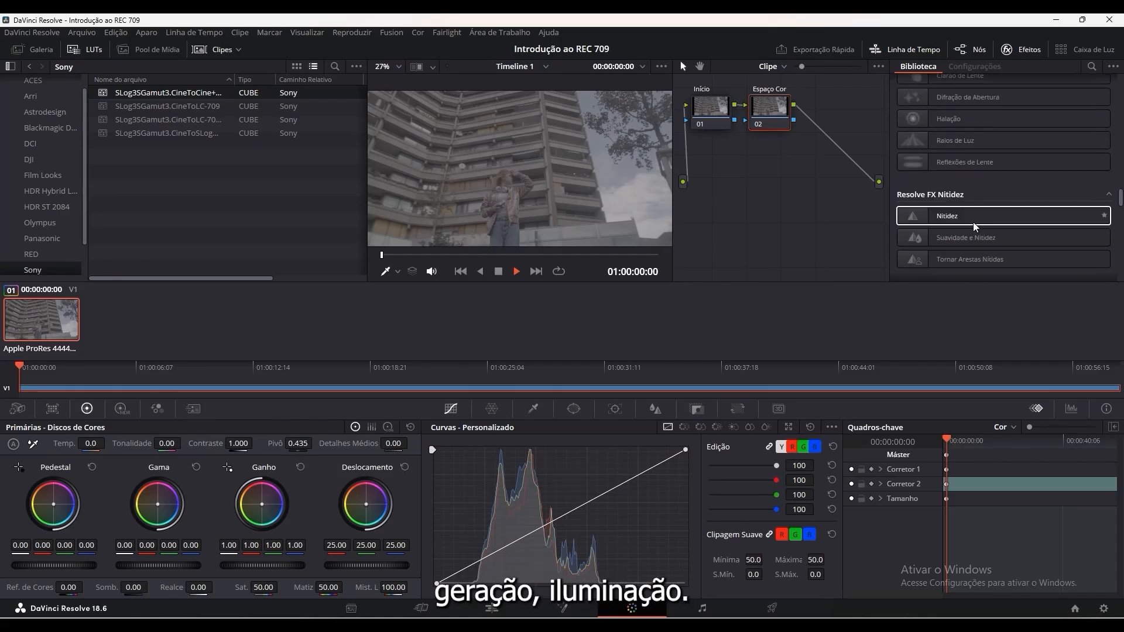
scroll(945, 275, down, 1)
scroll(976, 217, down, 3)
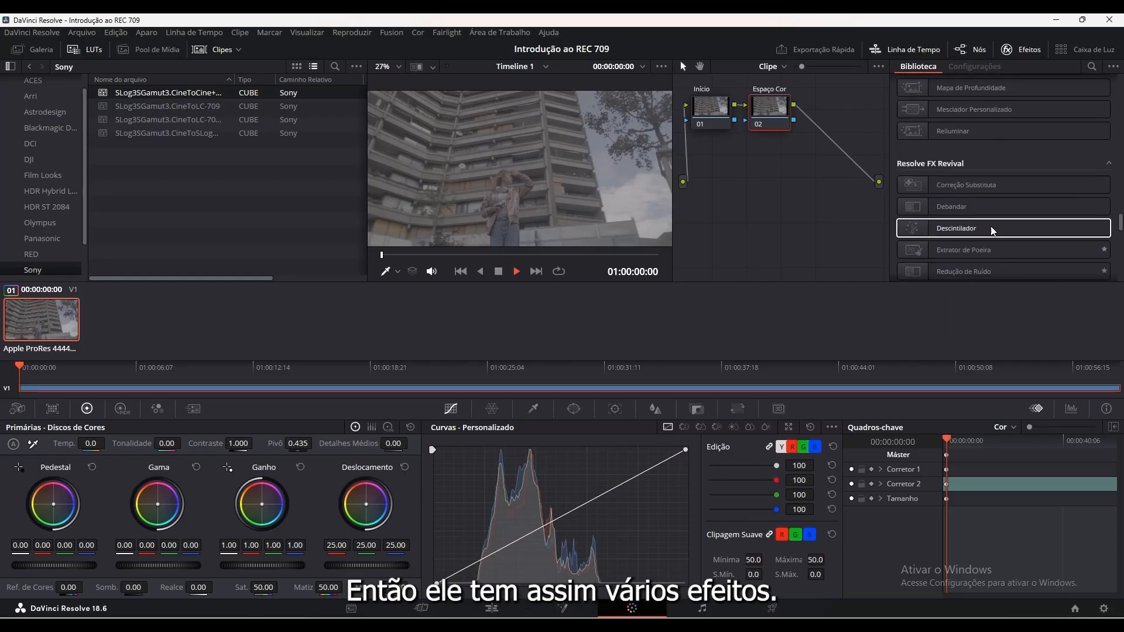
scroll(981, 222, down, 4)
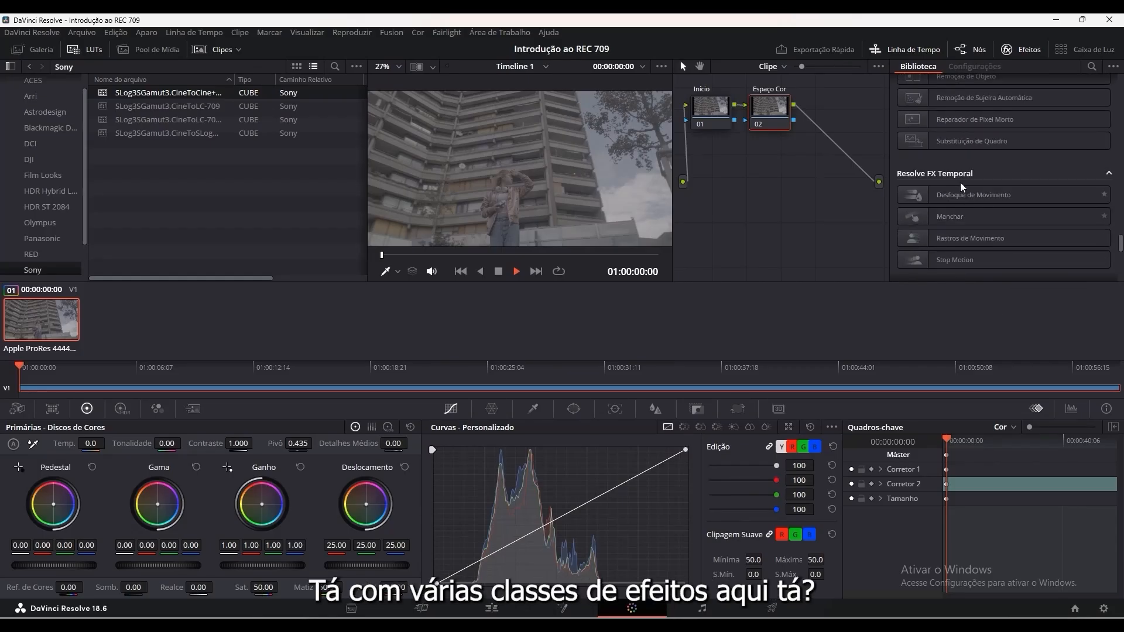
Apply the Transformação do Espaço de Cor effect from Resolve FX Colorização to the Espaço Cor node.
scroll(971, 224, up, 4)
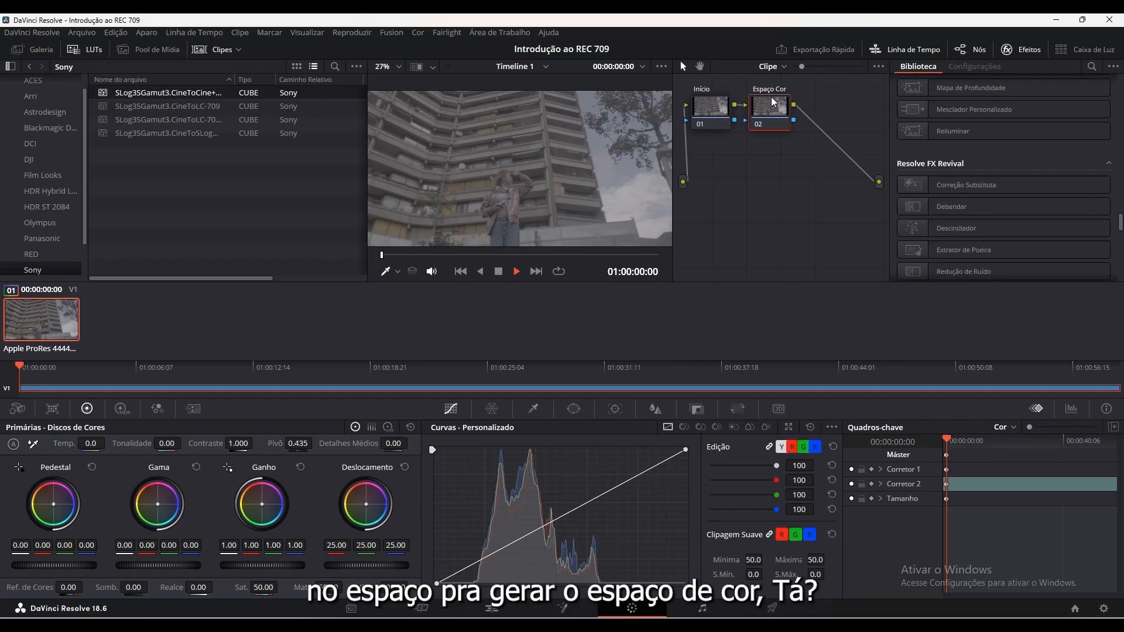
scroll(977, 139, up, 5)
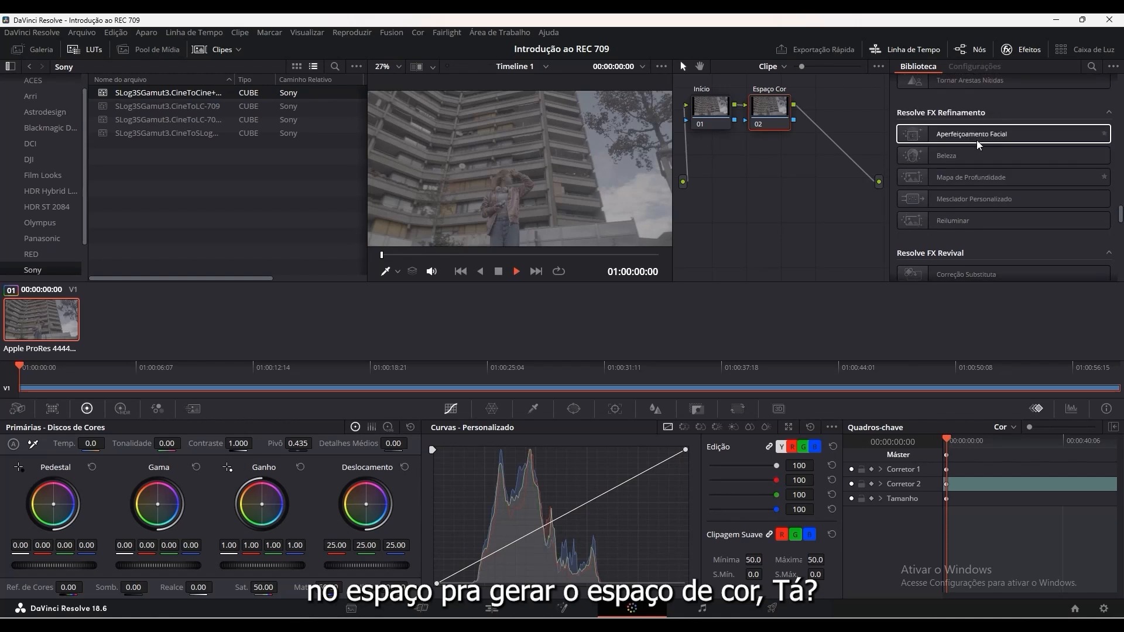
scroll(971, 162, up, 6)
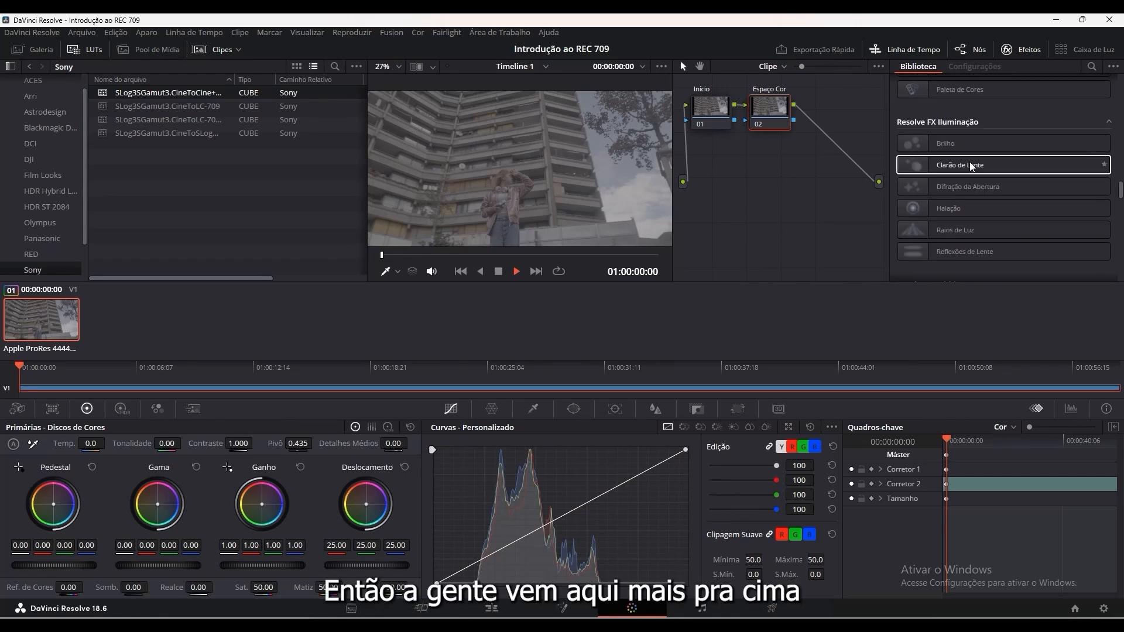
scroll(971, 161, up, 7)
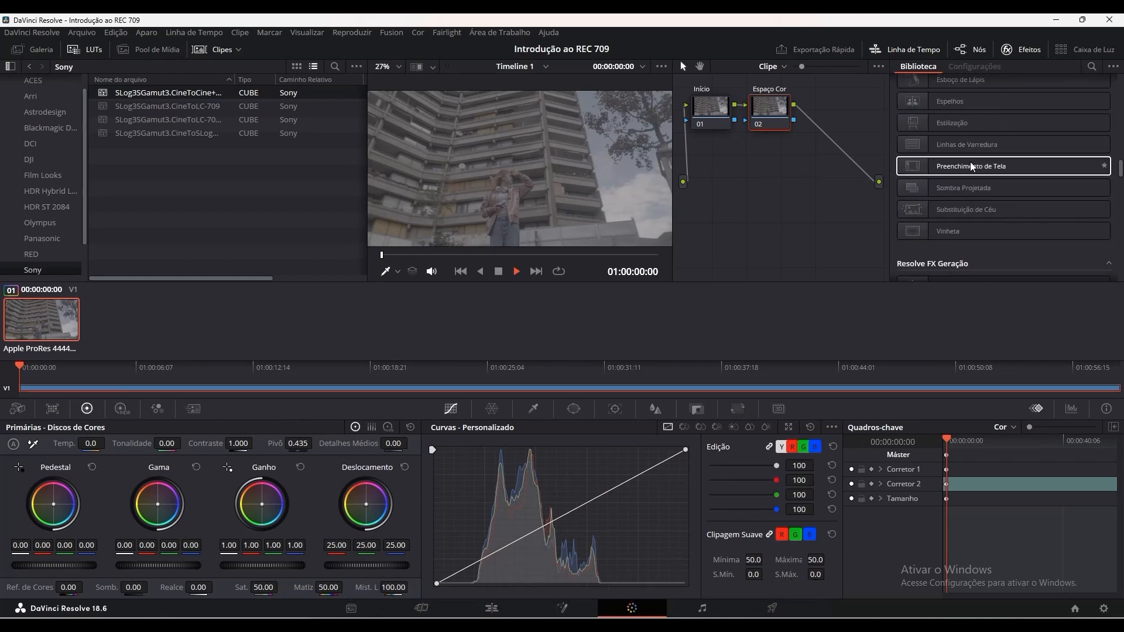
scroll(971, 162, up, 4)
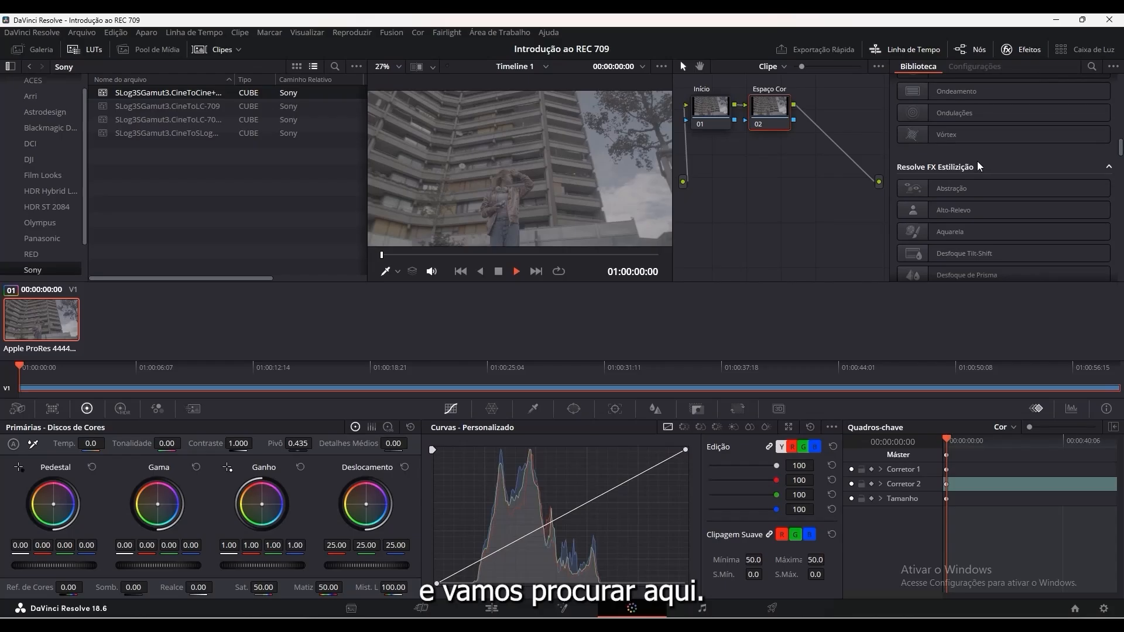
scroll(978, 164, up, 5)
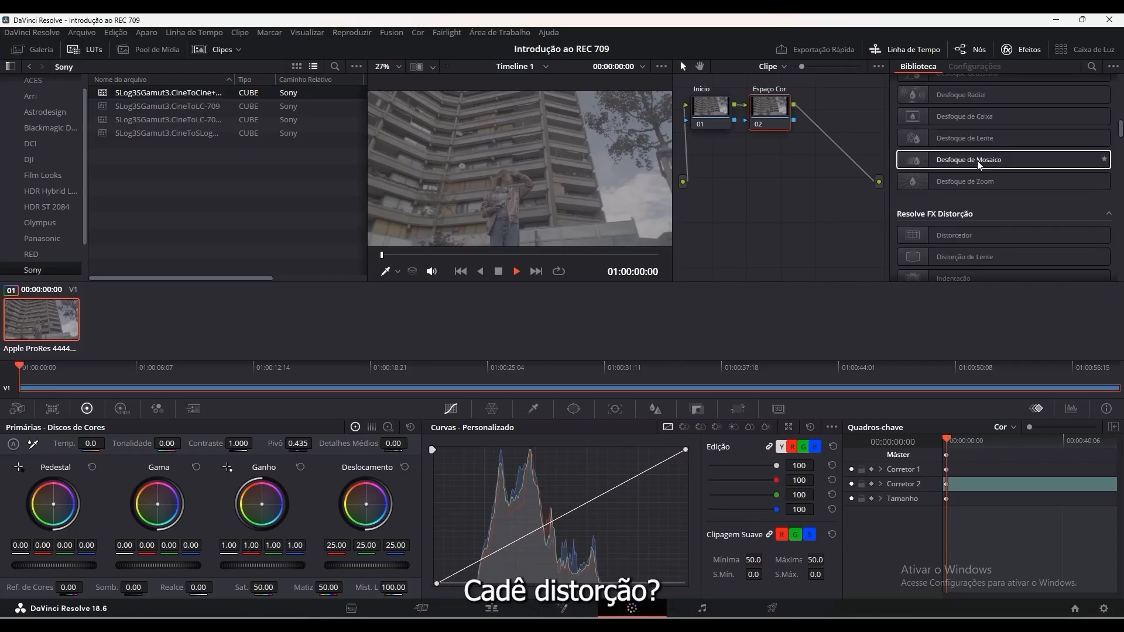
scroll(978, 164, up, 6)
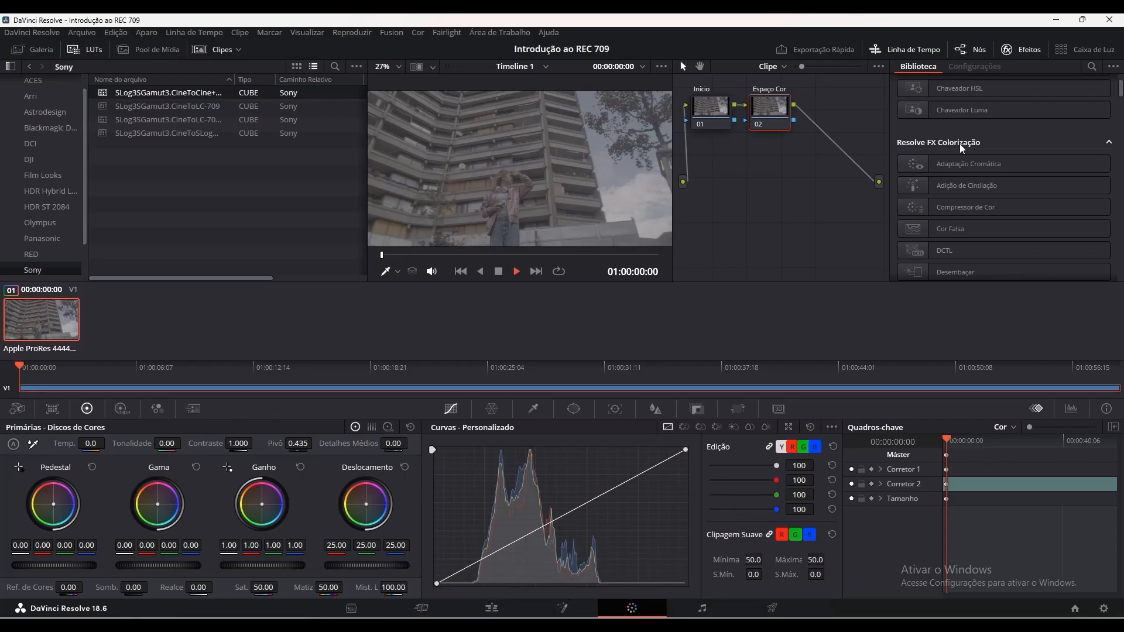
scroll(961, 142, down, 1)
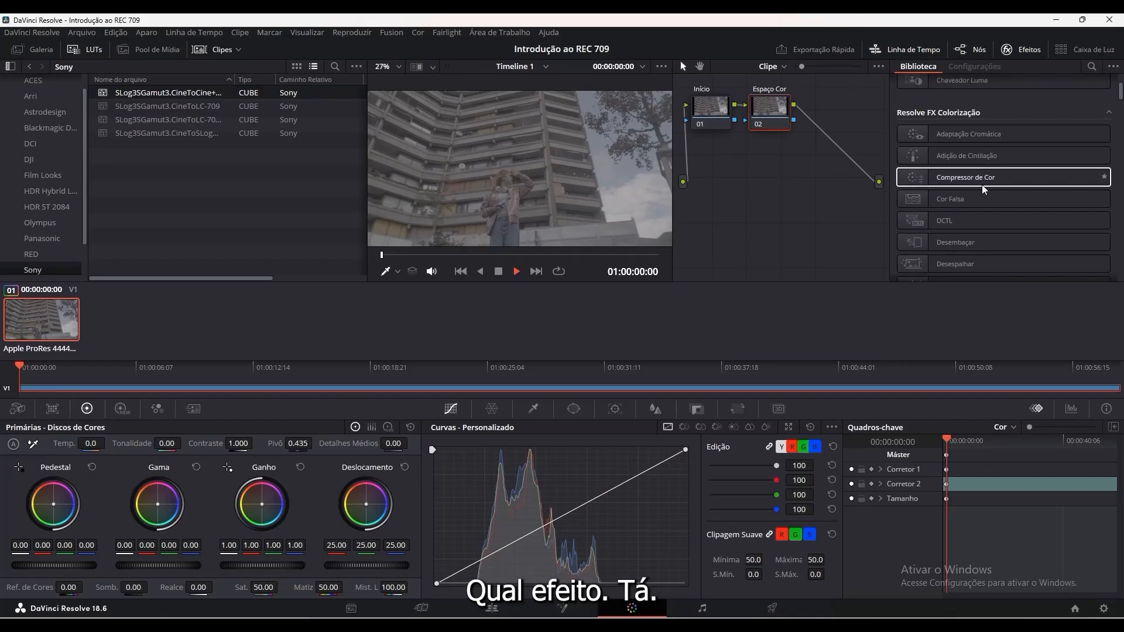
scroll(983, 188, down, 6)
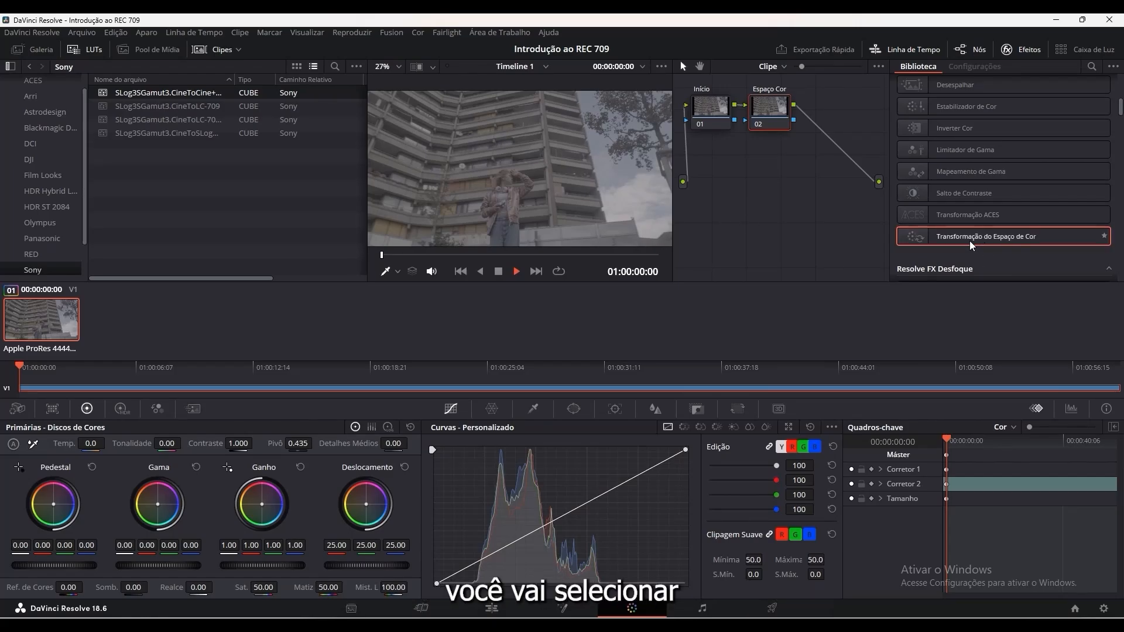
drag(969, 240, 770, 110)
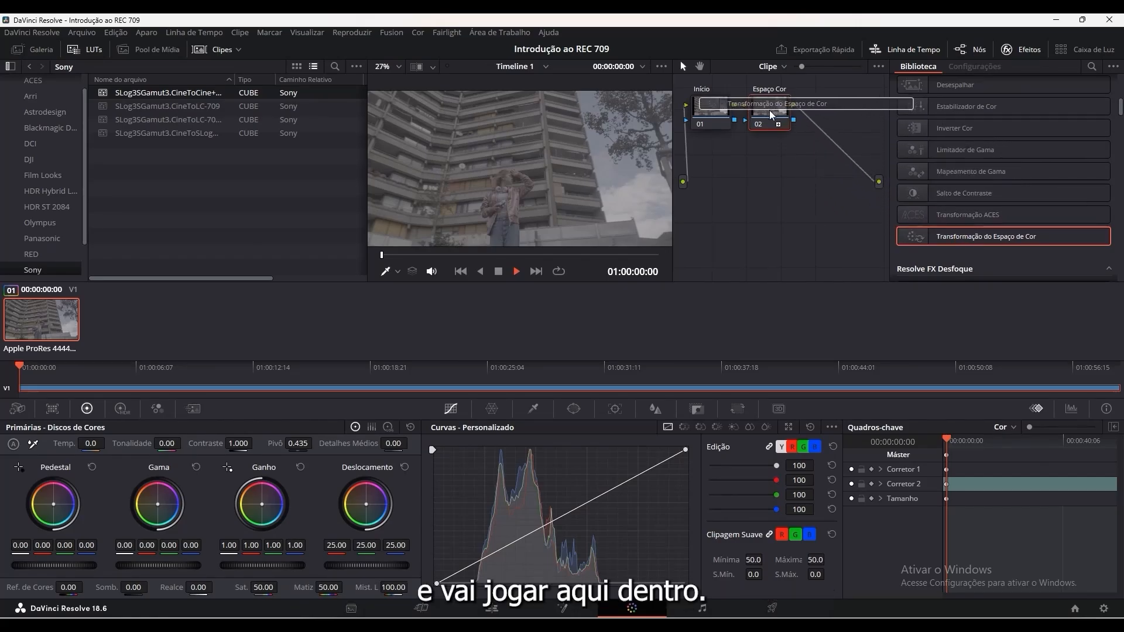
drag(769, 110, 770, 110)
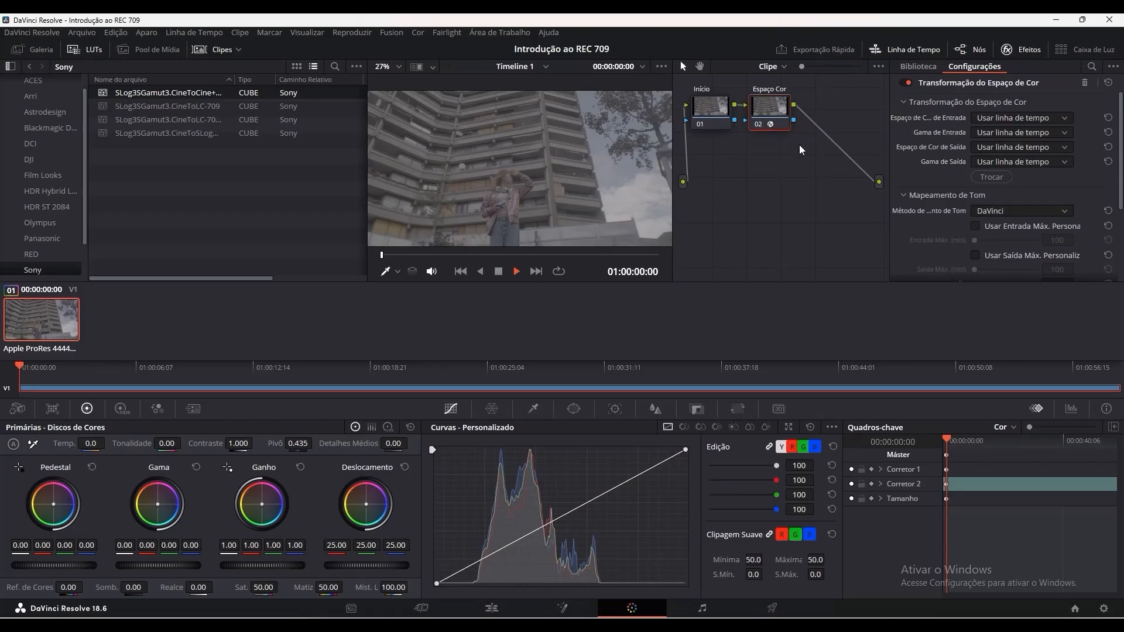
Set the transform's input color space to Blackmagic Design Wide Gamut Gen 4 / 5 and its input gamma to Blackmagic Design Film Gen 5.
click(1031, 118)
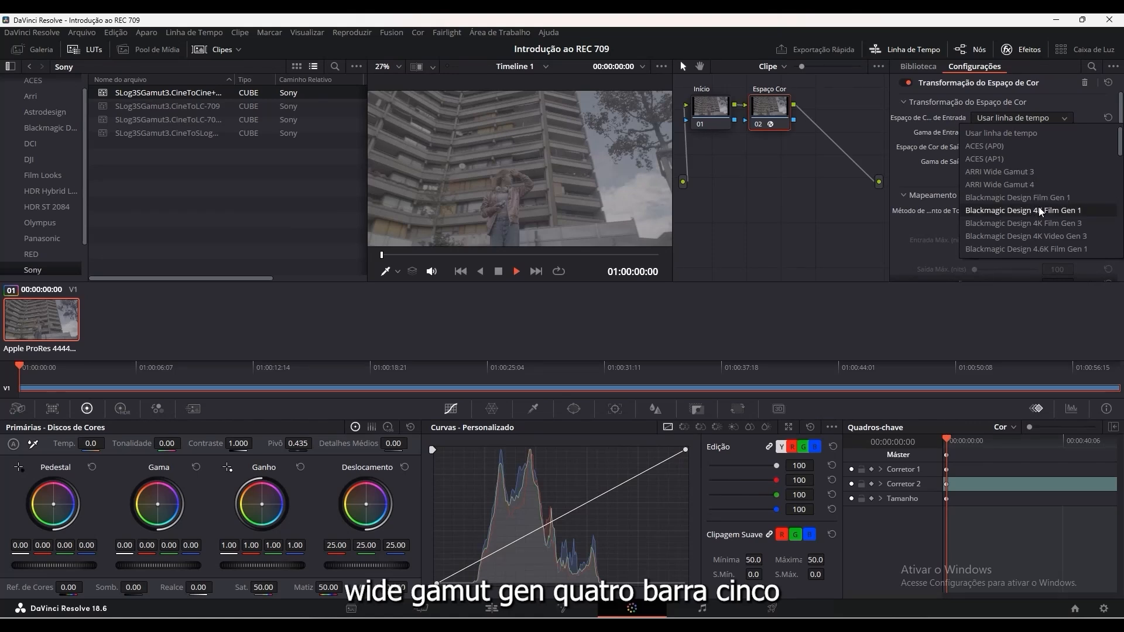
scroll(1024, 220, down, 5)
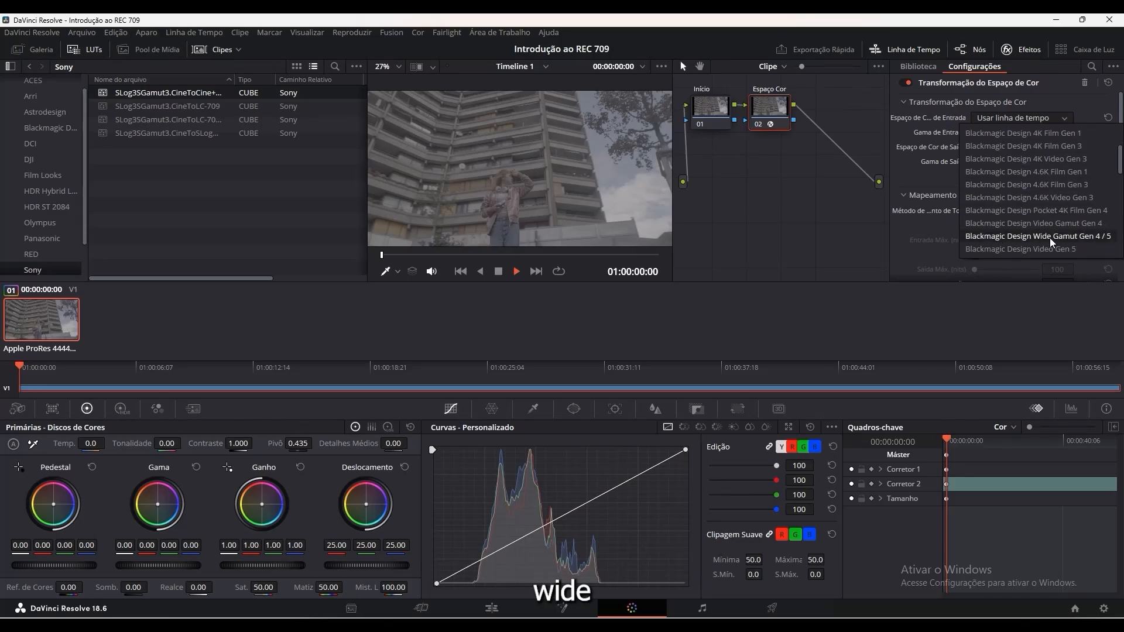
click(1101, 237)
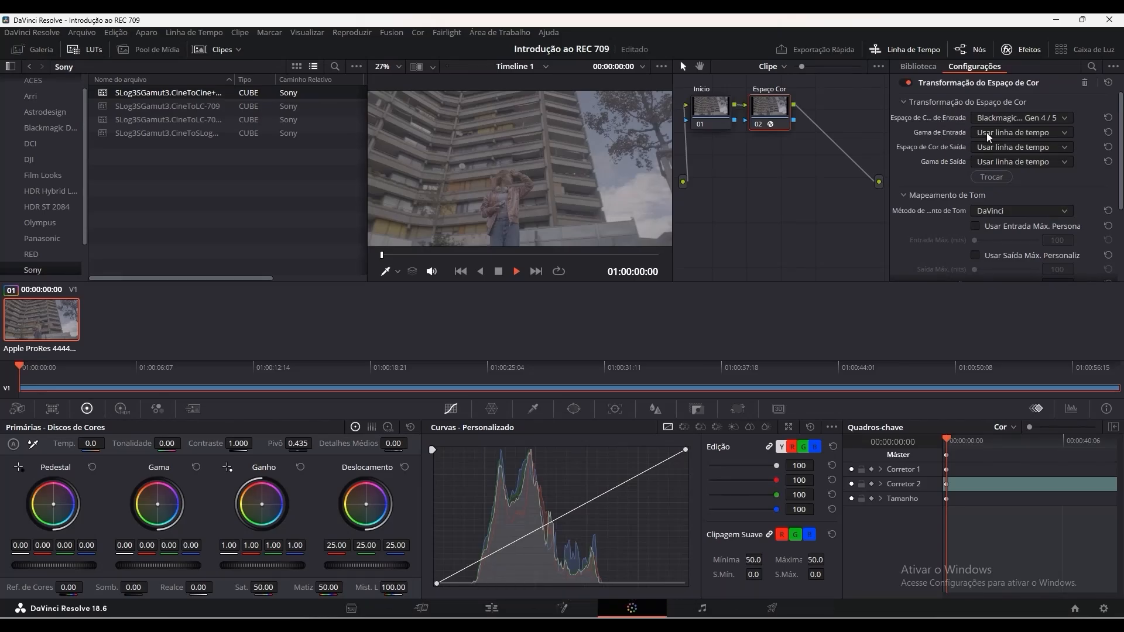
click(986, 132)
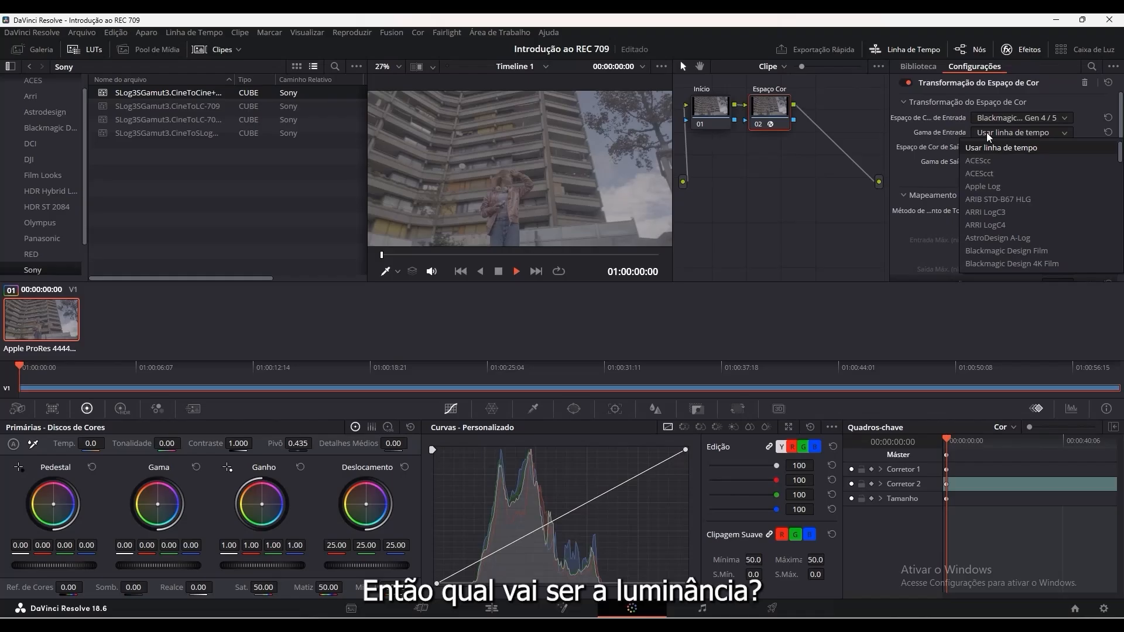
scroll(995, 170, down, 1)
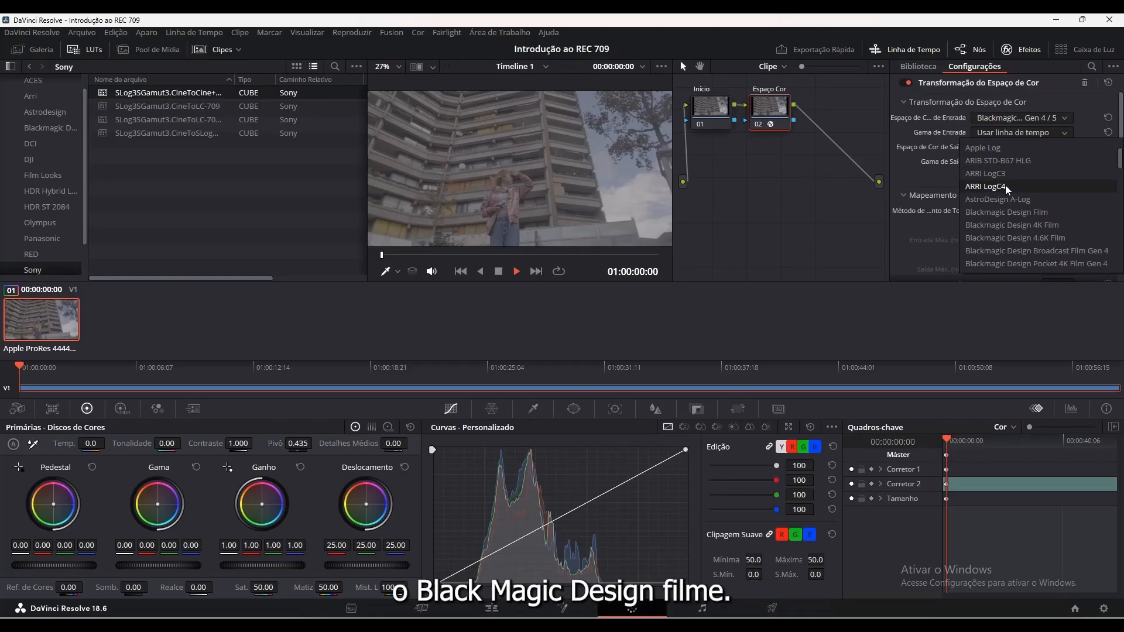
scroll(1026, 211, down, 2)
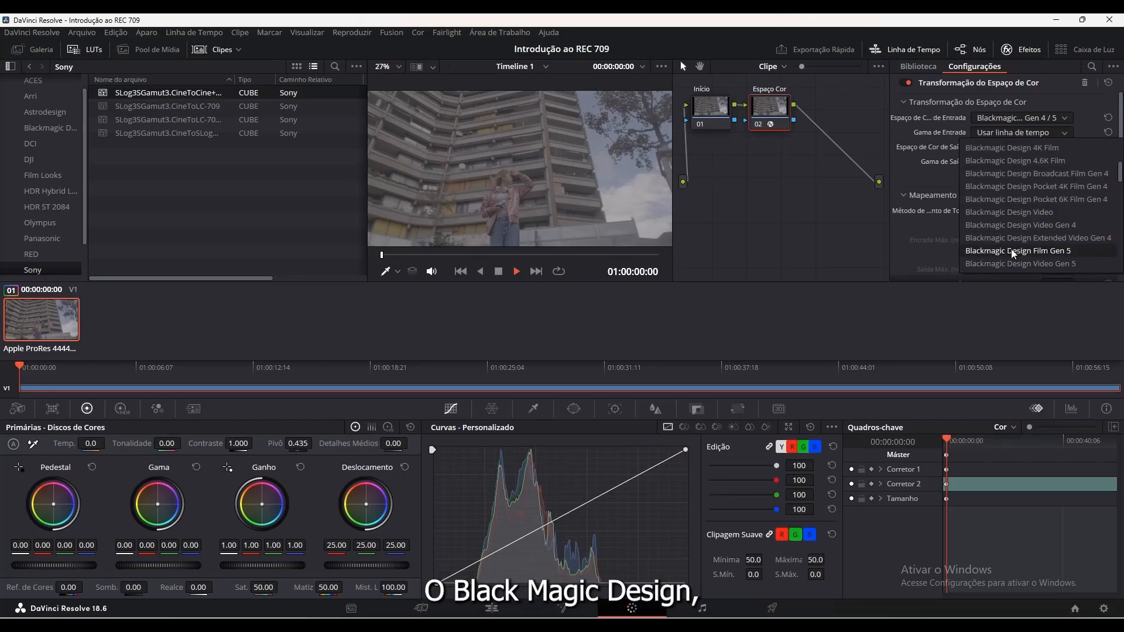
click(1073, 250)
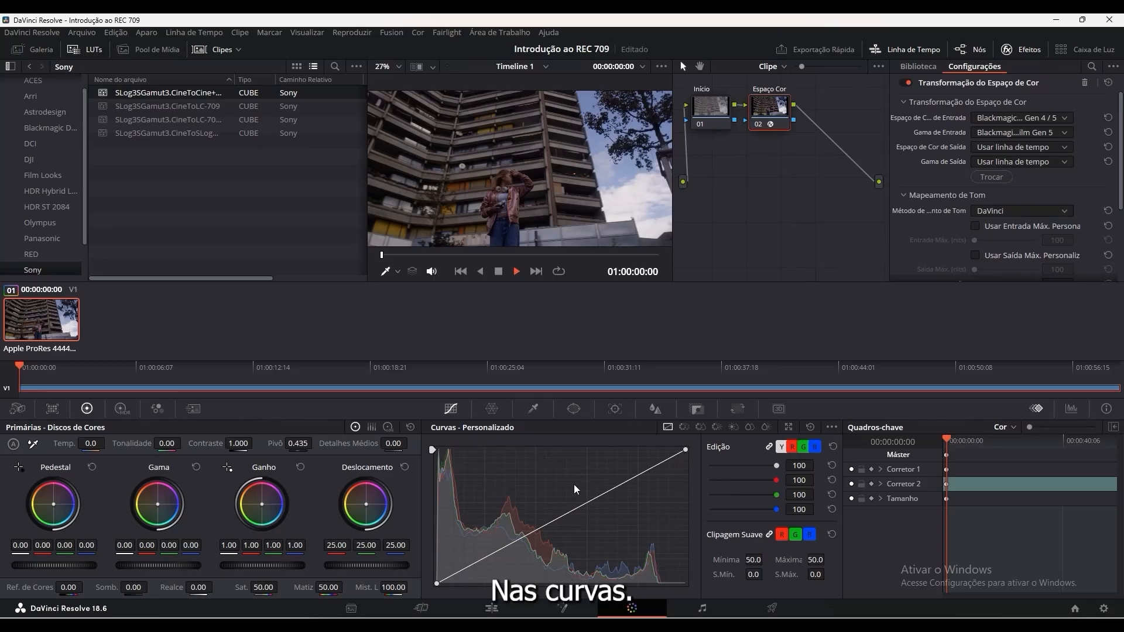
Check the RGB mixer, HDR wheels and primary color wheels for the Espaço Cor node, and scrub the clip's opening.
click(156, 410)
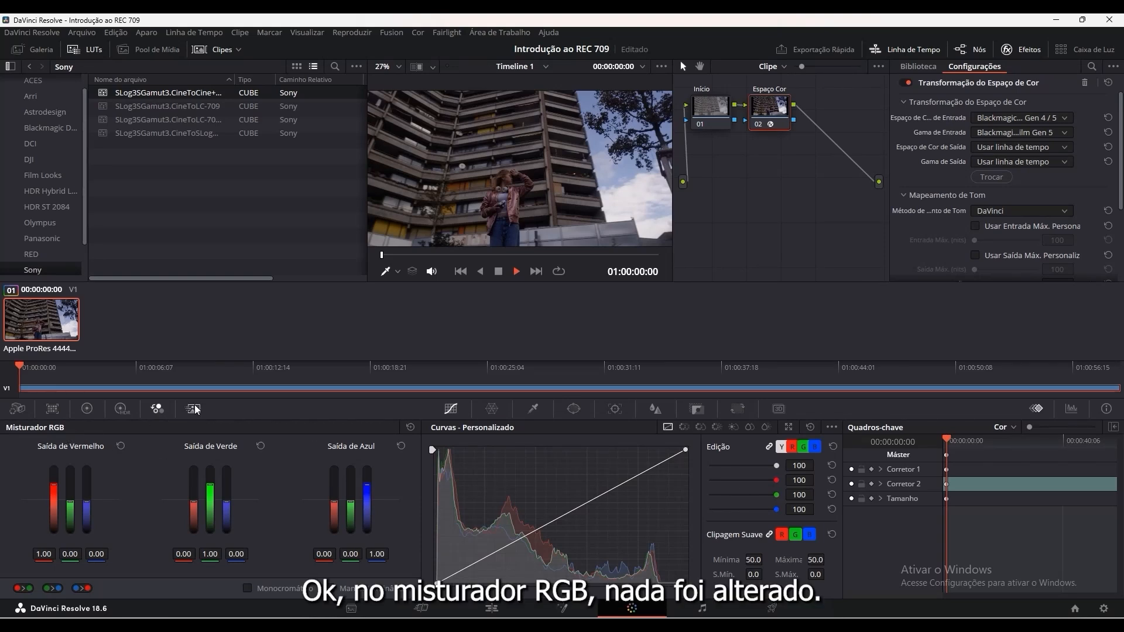
click(125, 413)
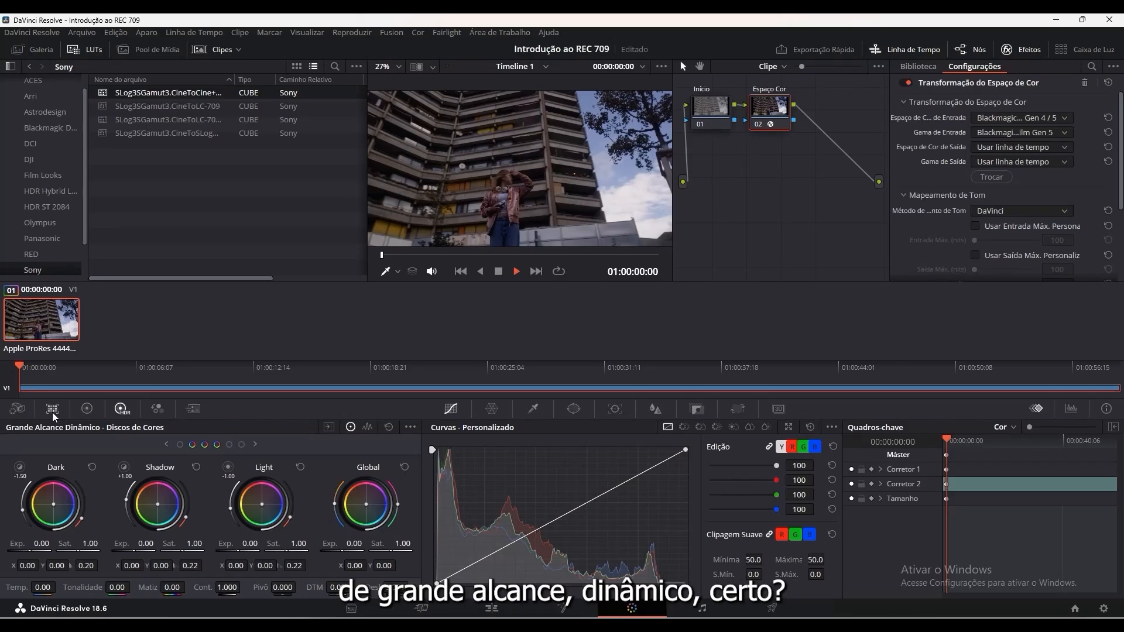
click(88, 409)
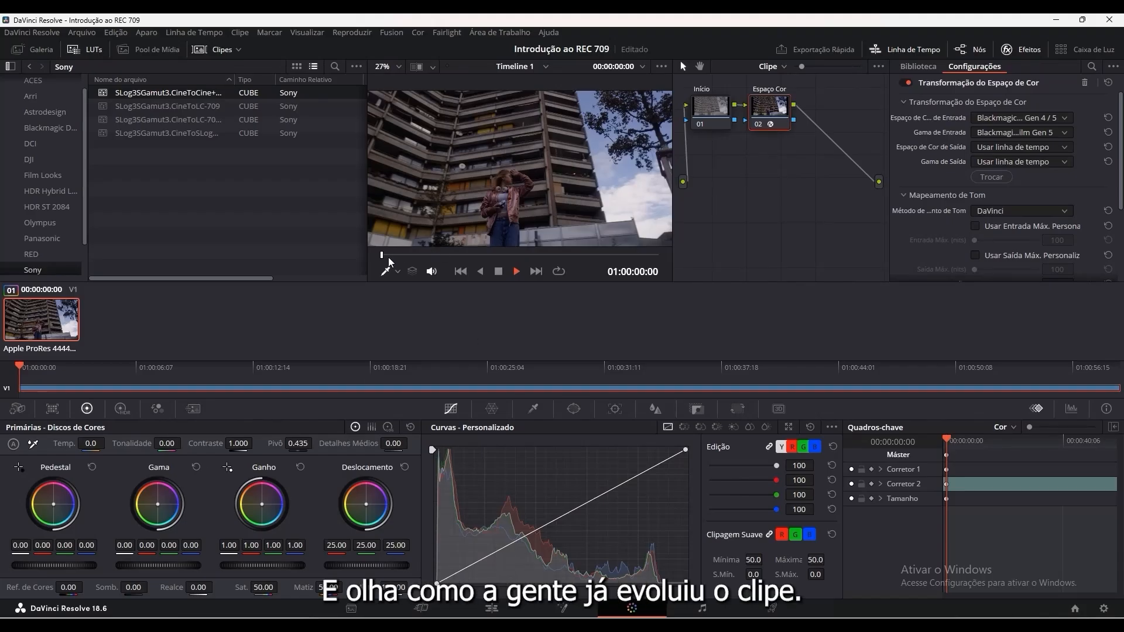
drag(399, 255, 375, 258)
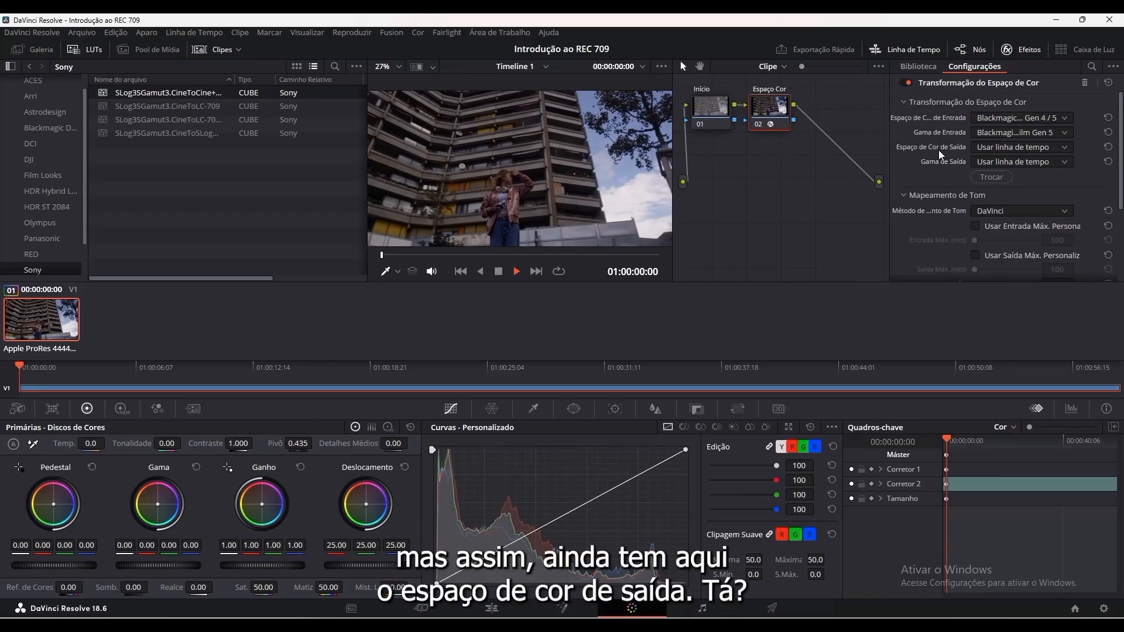
Set the output color space of the Espaço Cor node's transform to Rec.709.
click(993, 147)
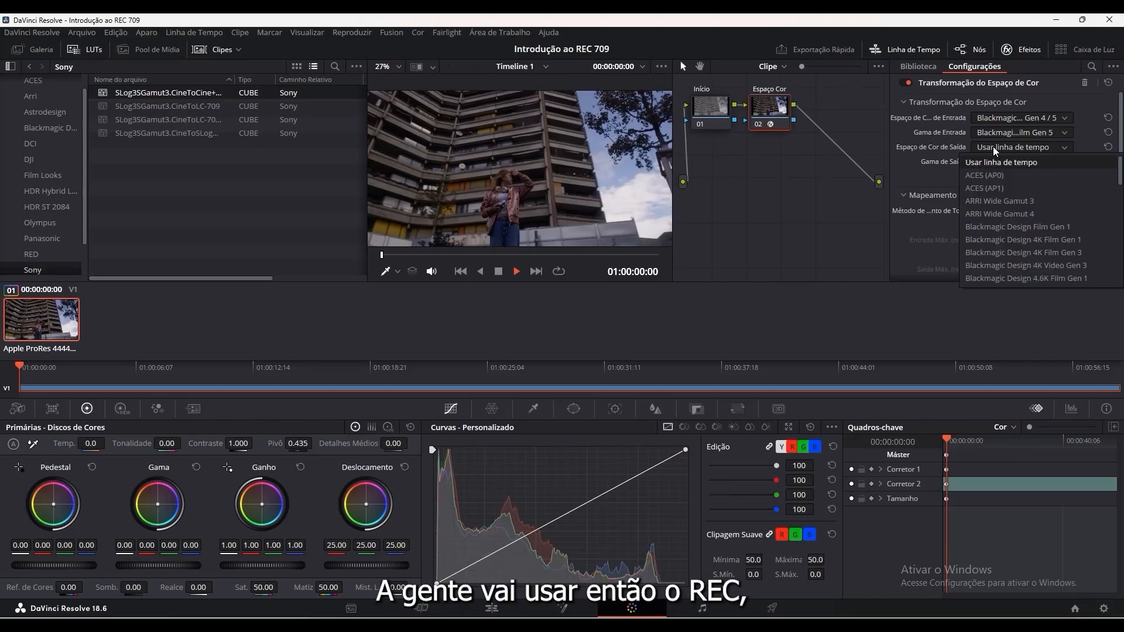
scroll(1014, 195, down, 2)
scroll(1017, 196, down, 8)
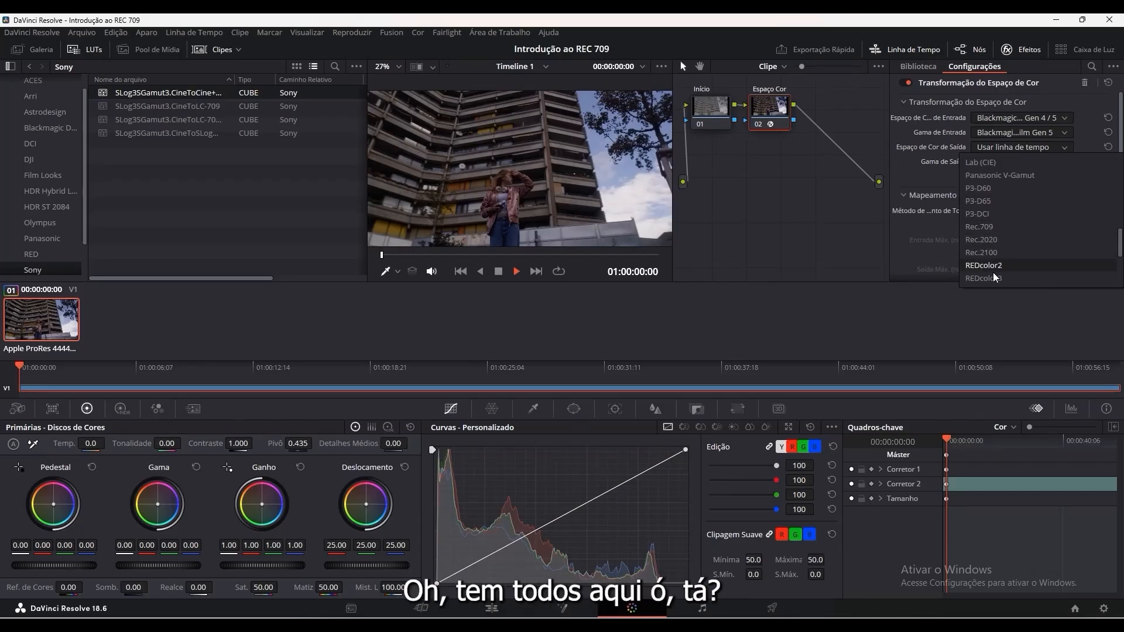
scroll(988, 234, down, 1)
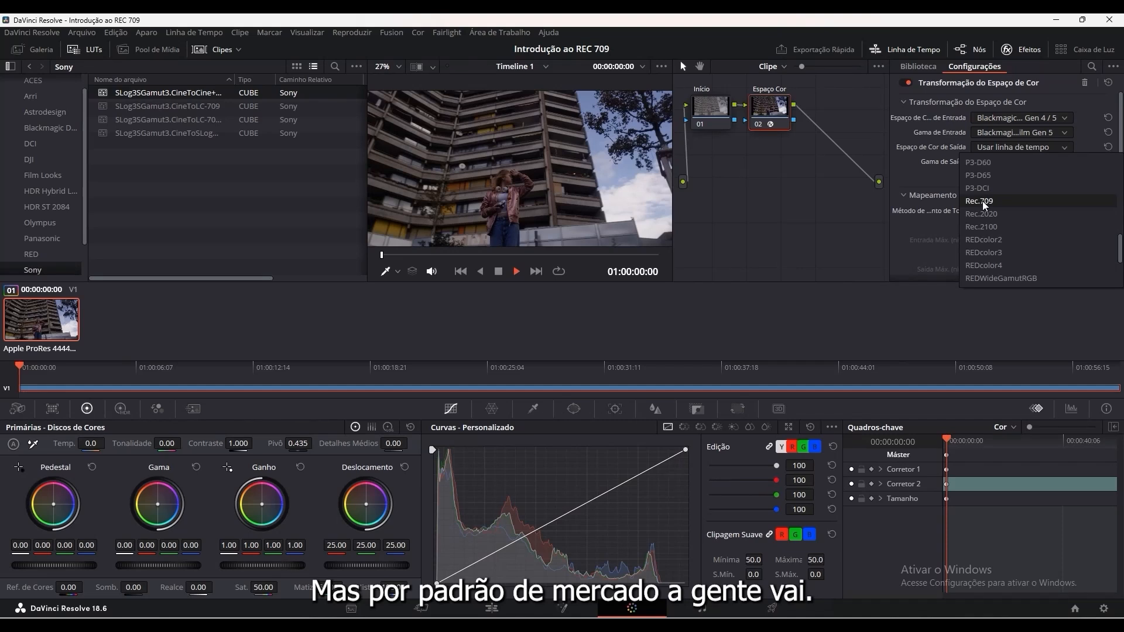
click(982, 201)
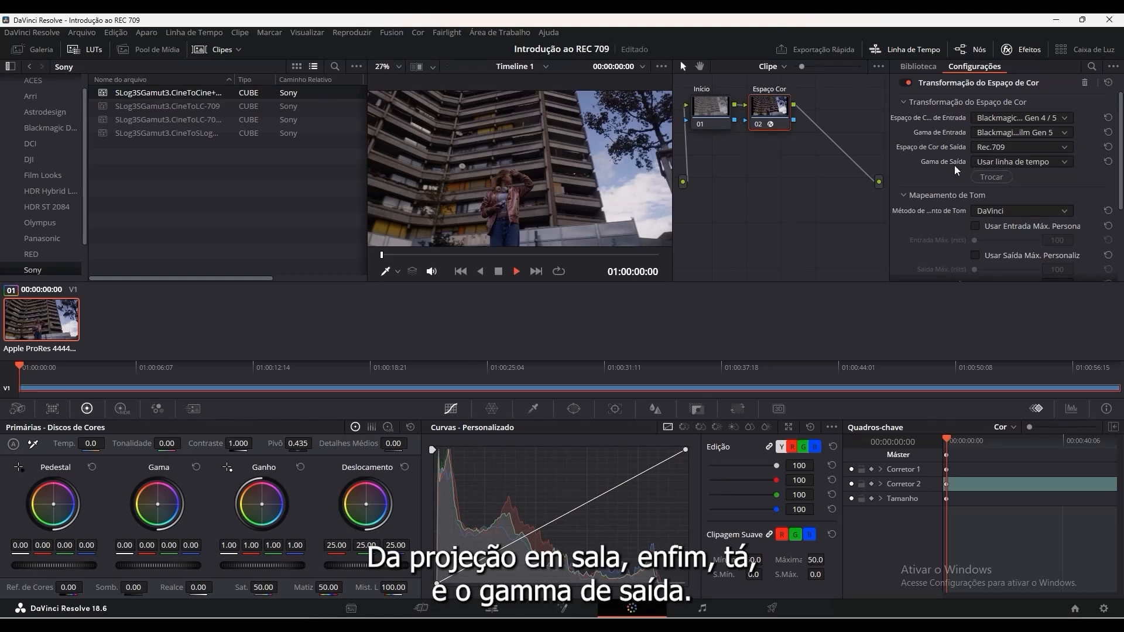
Try Gamma 2.4 as the output gamma of the Espaço Cor node's transform and undo it to compare.
click(1020, 161)
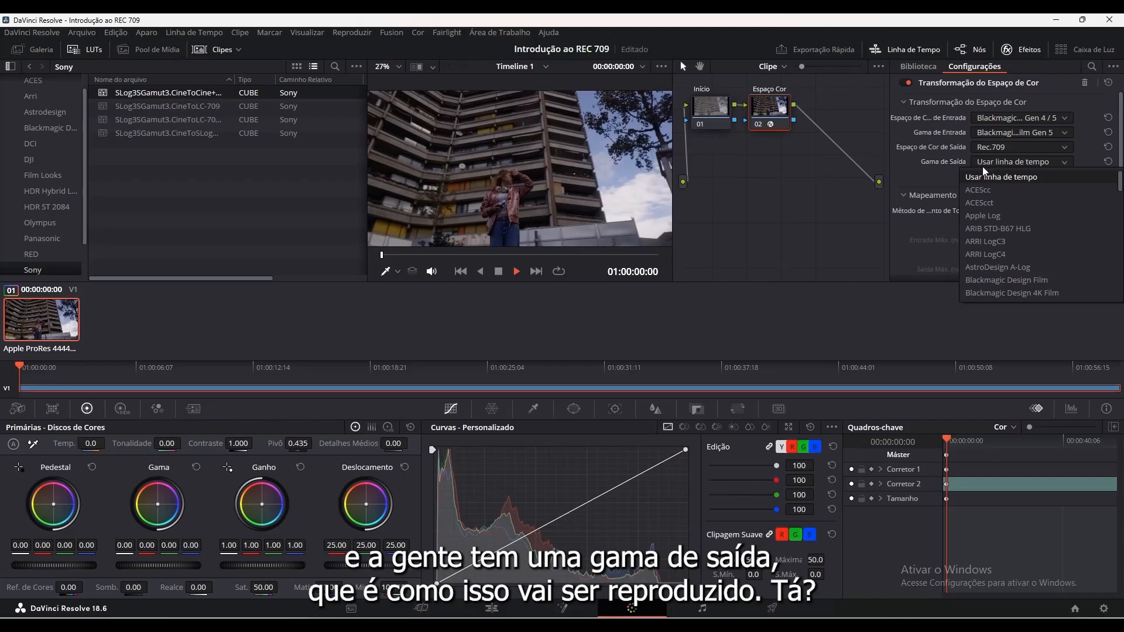
scroll(1031, 241, down, 3)
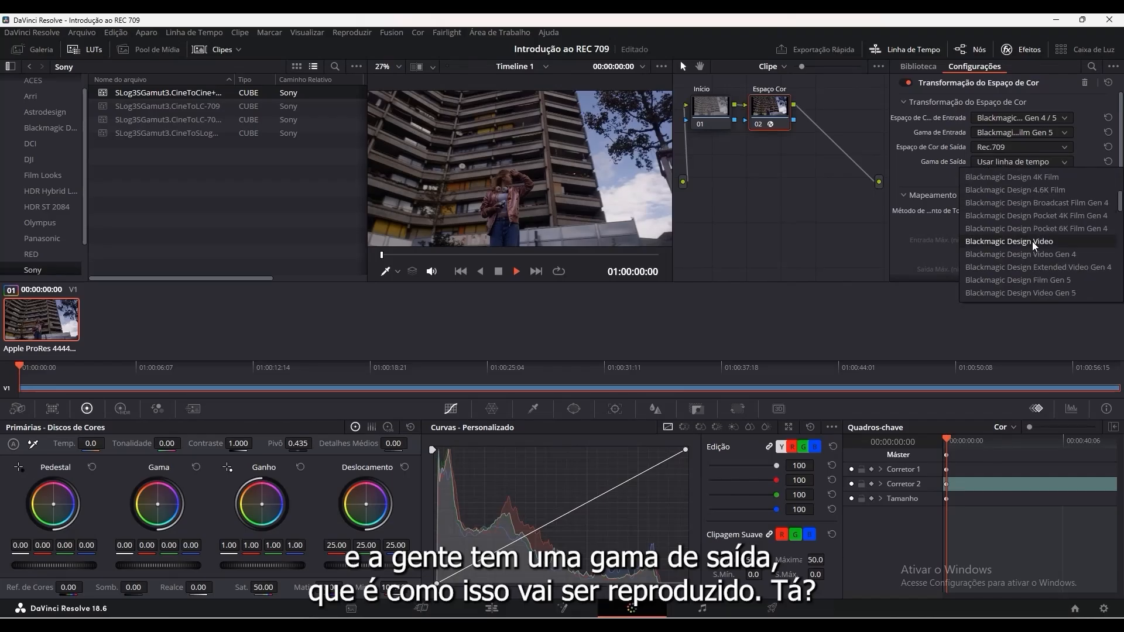
scroll(1031, 224, down, 2)
scroll(1031, 225, down, 1)
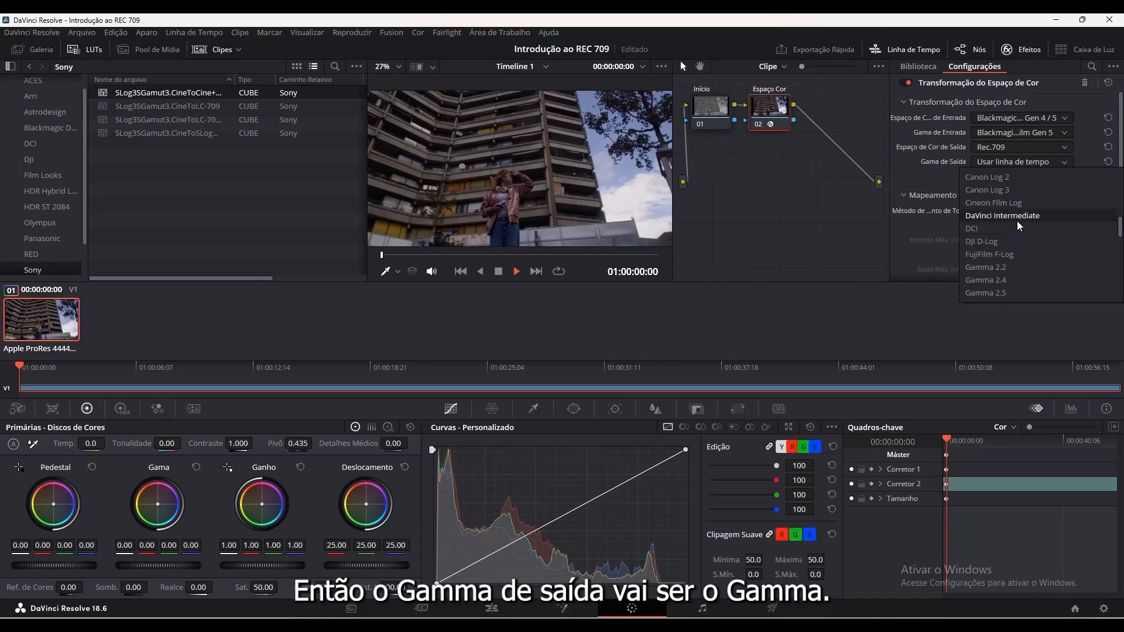
scroll(1017, 220, down, 4)
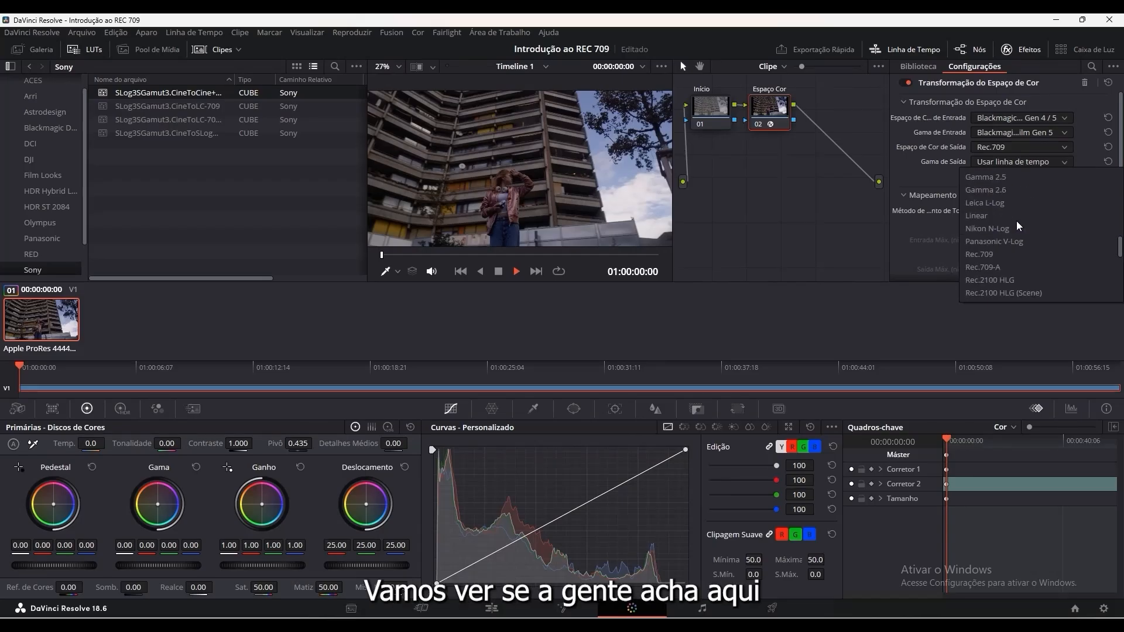
scroll(1019, 212, up, 1)
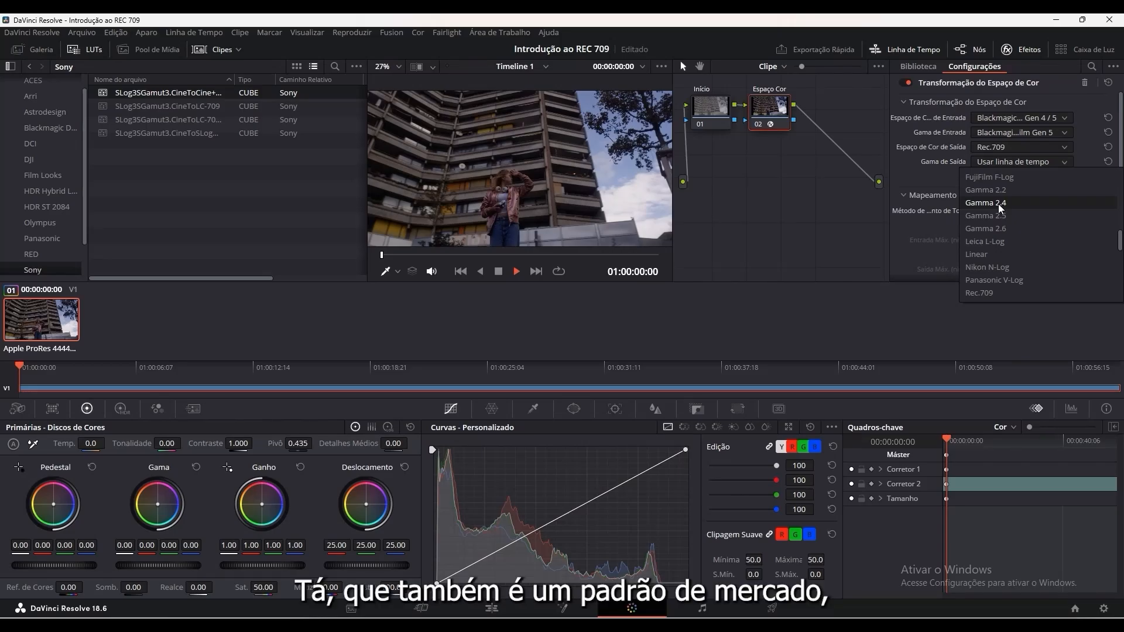
click(999, 204)
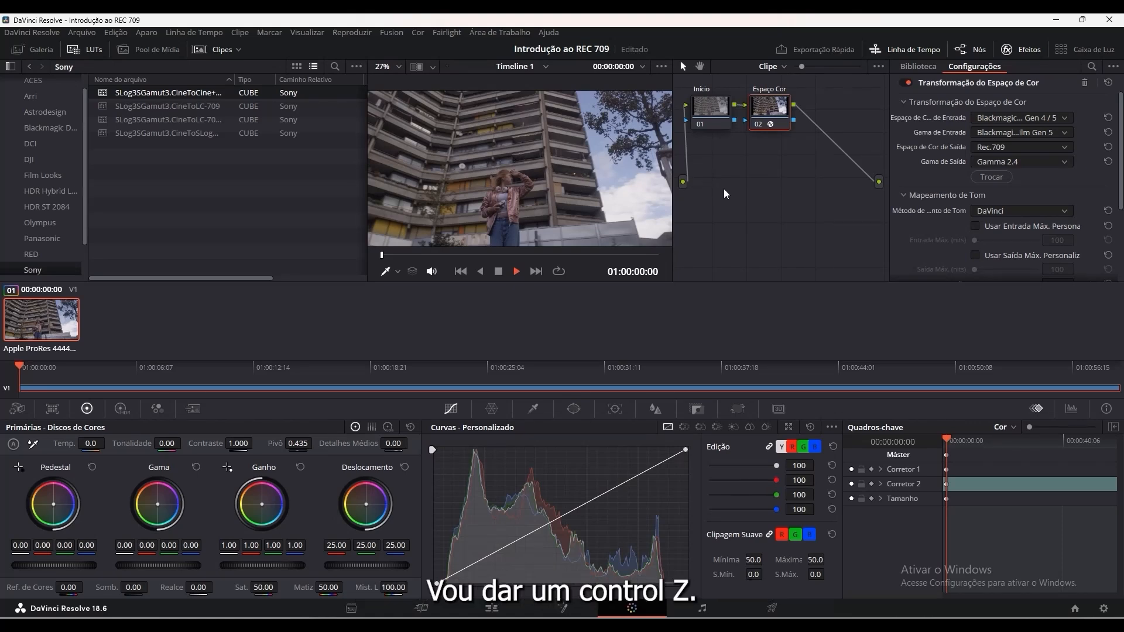
key(ctrl+z)
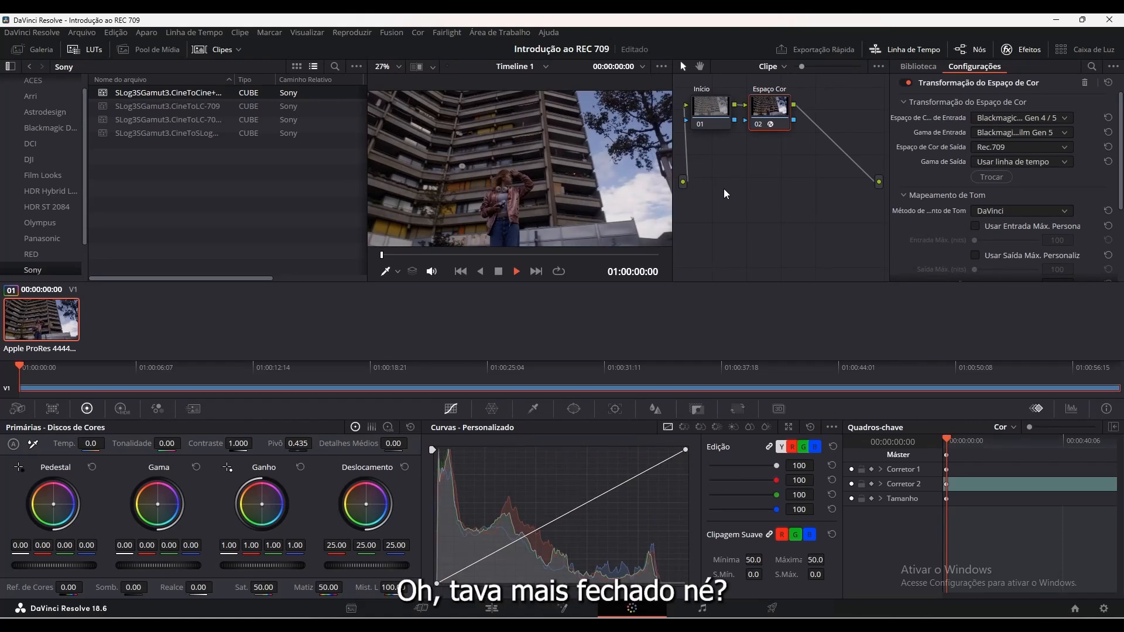
Set the output gamma of the Espaço Cor node's transform to Gamma 2.4.
click(1011, 161)
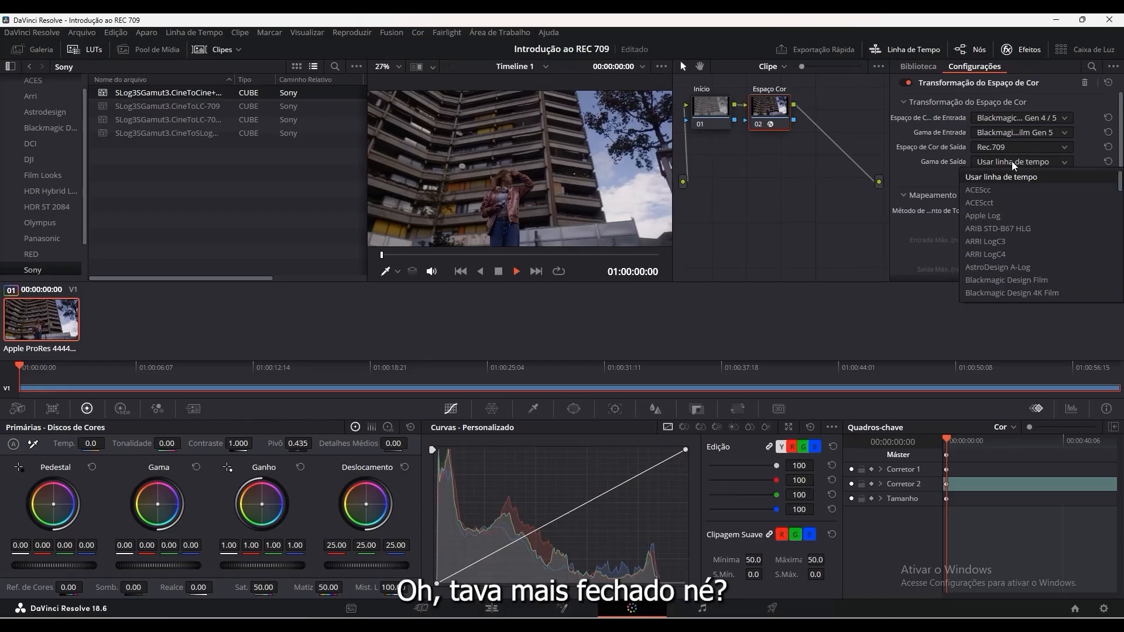
scroll(1043, 222, down, 5)
scroll(1044, 221, down, 3)
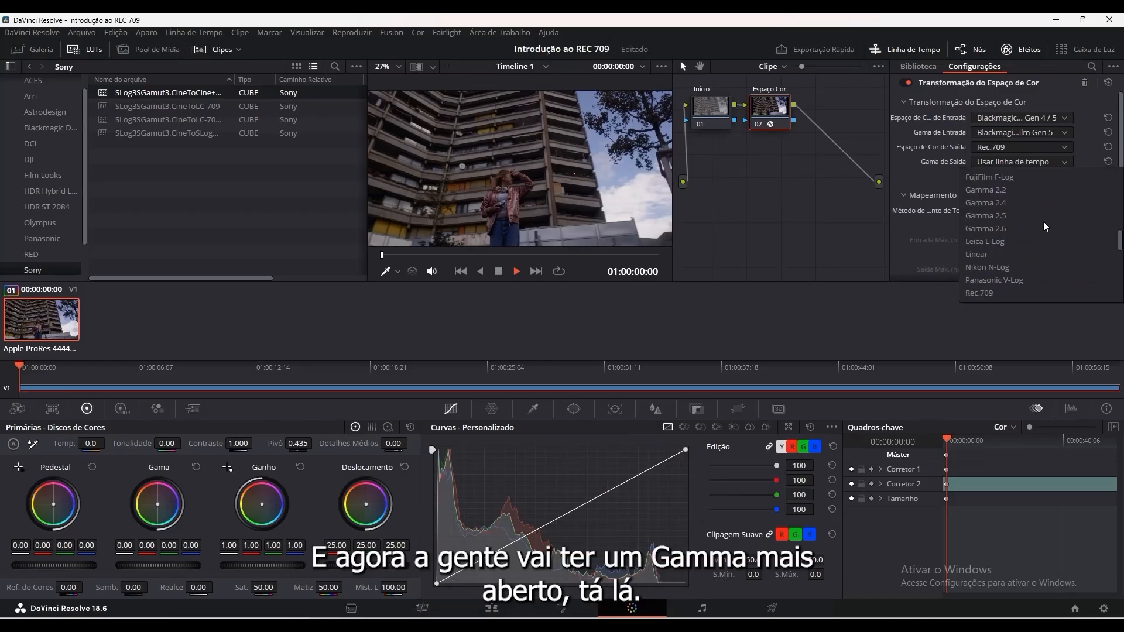
click(1006, 205)
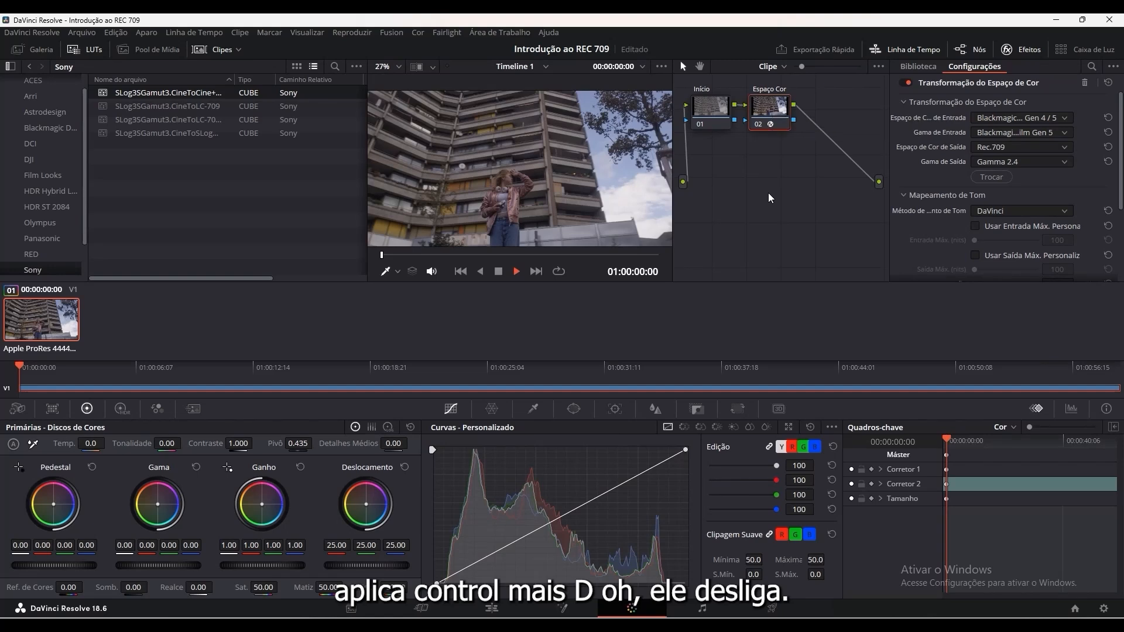
Disable and re-enable the Espaço Cor node to compare the image with and without the transform.
key(ctrl+d)
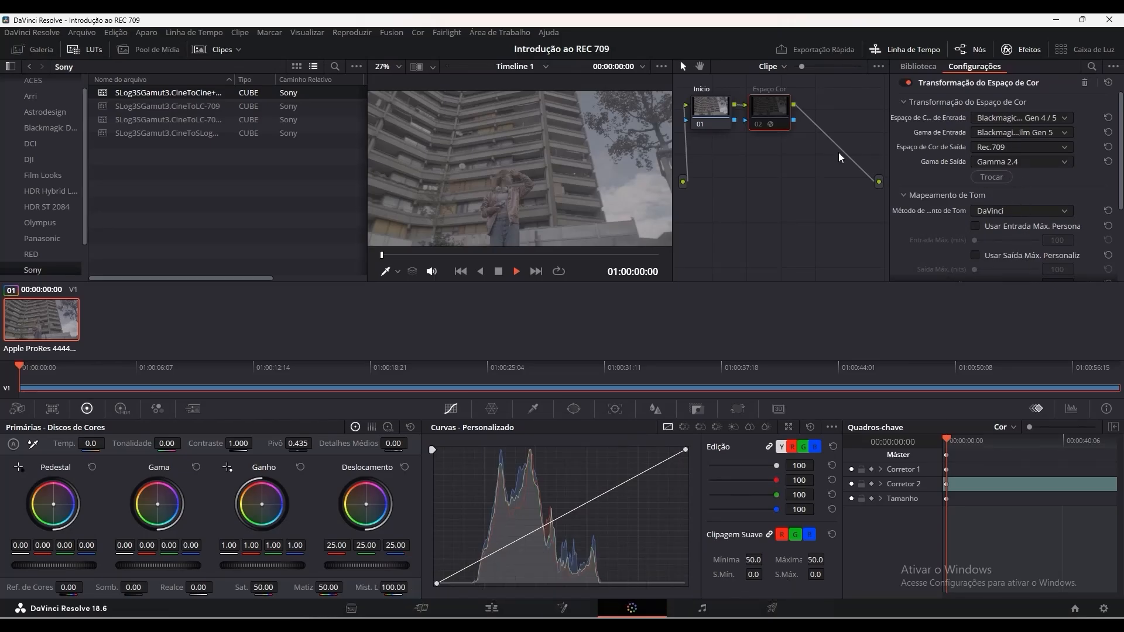
scroll(996, 228, down, 3)
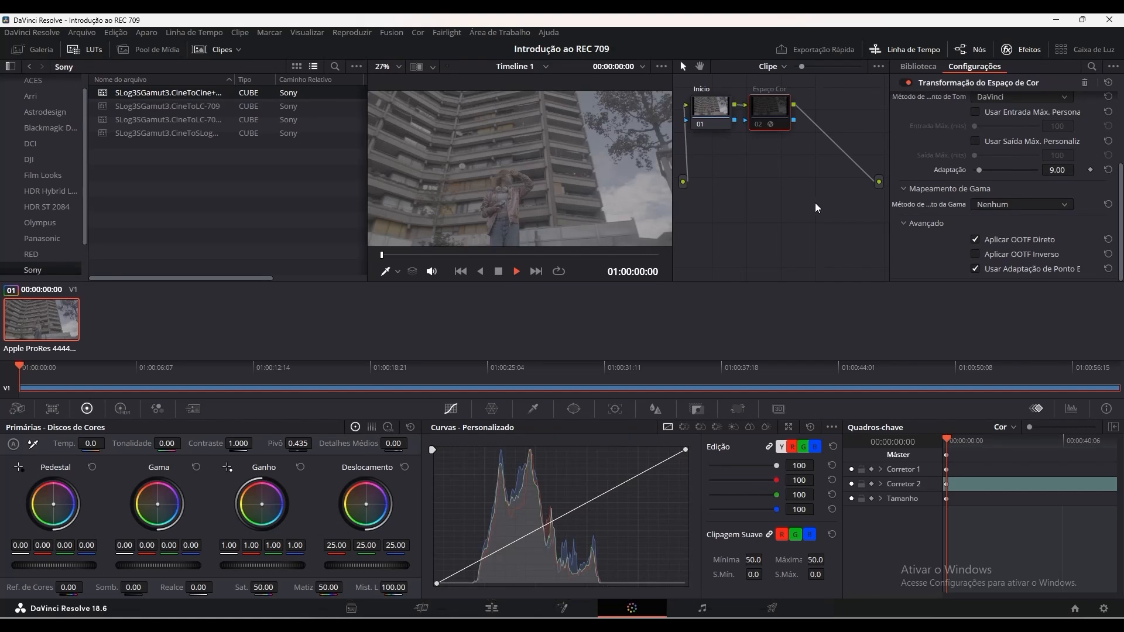
scroll(896, 205, up, 2)
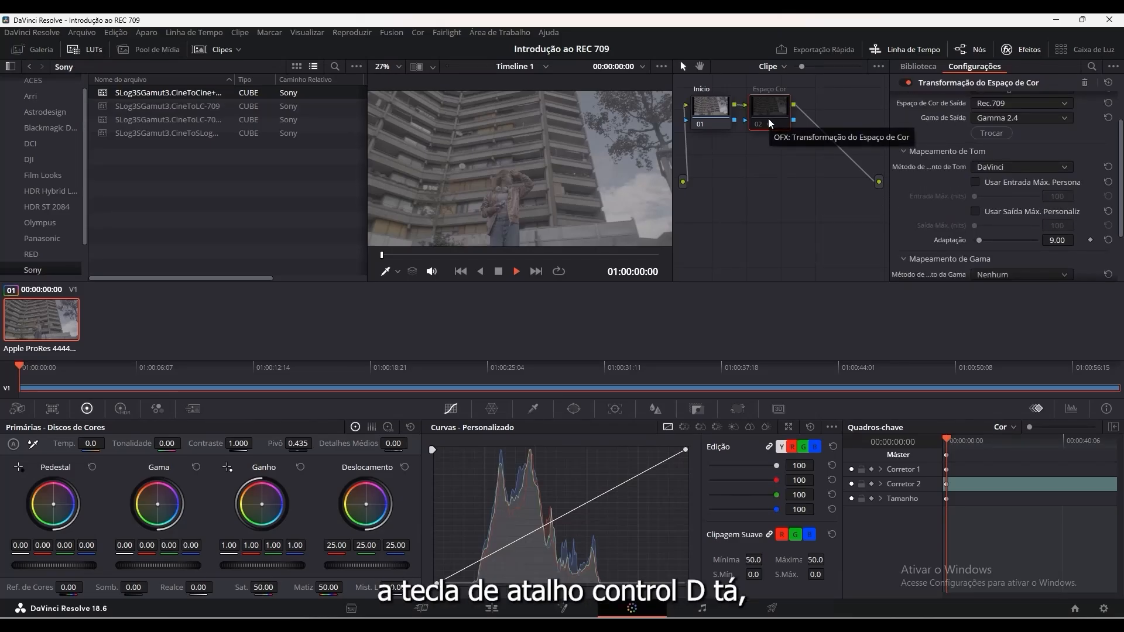
key(ctrl+d)
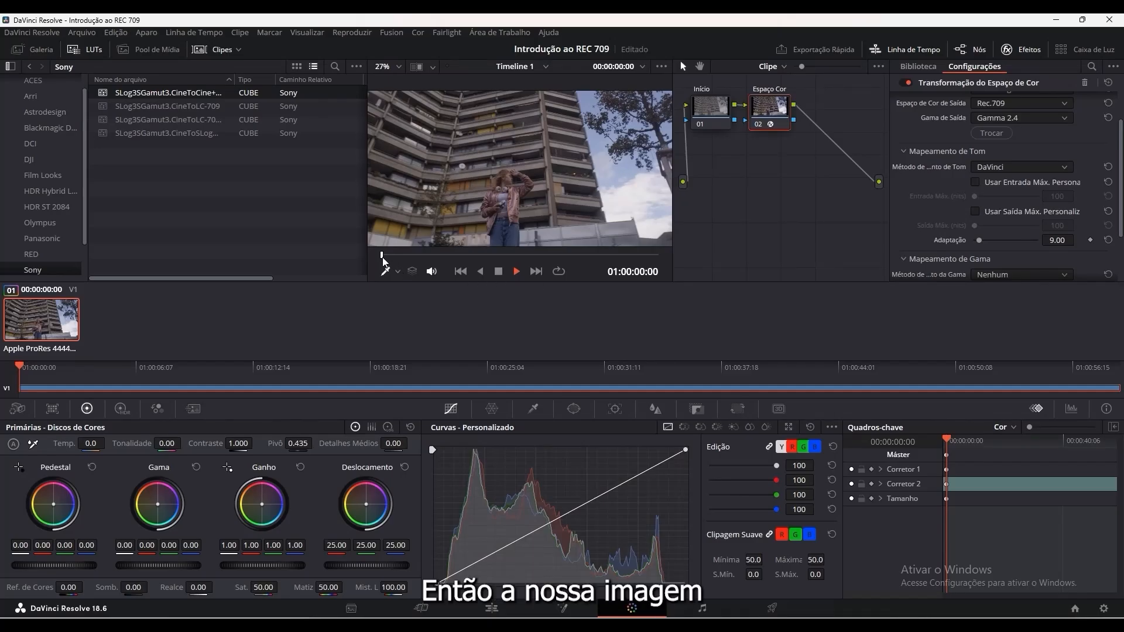
Scrub the clip from start to end and back, and review the transform's tone mapping, gamut mapping and advanced options.
drag(383, 261, 659, 258)
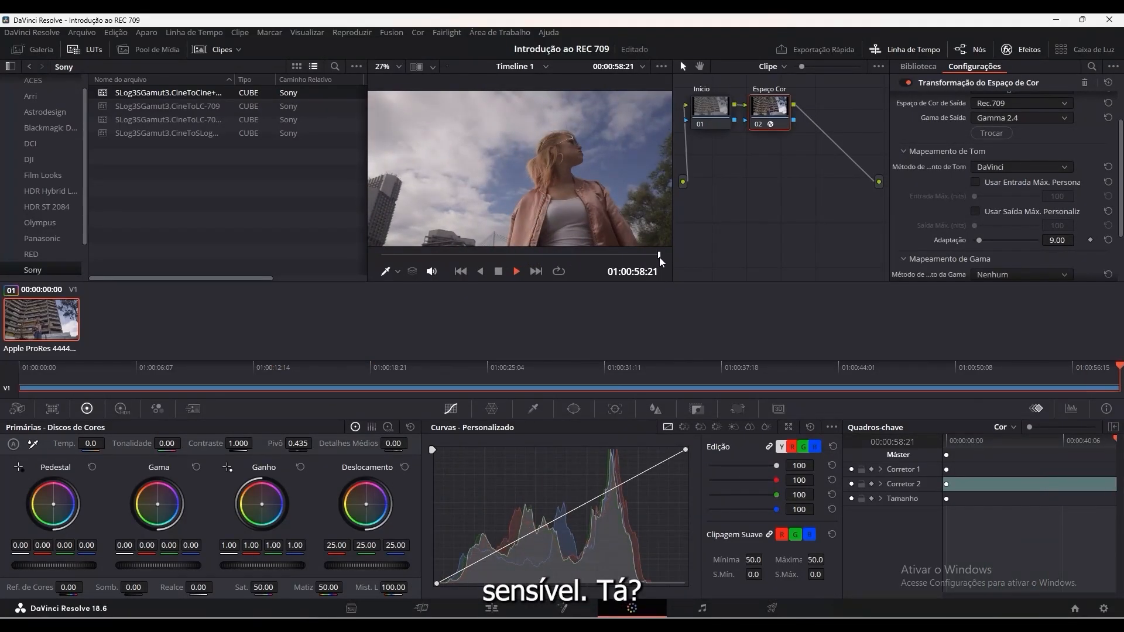
drag(659, 258, 373, 264)
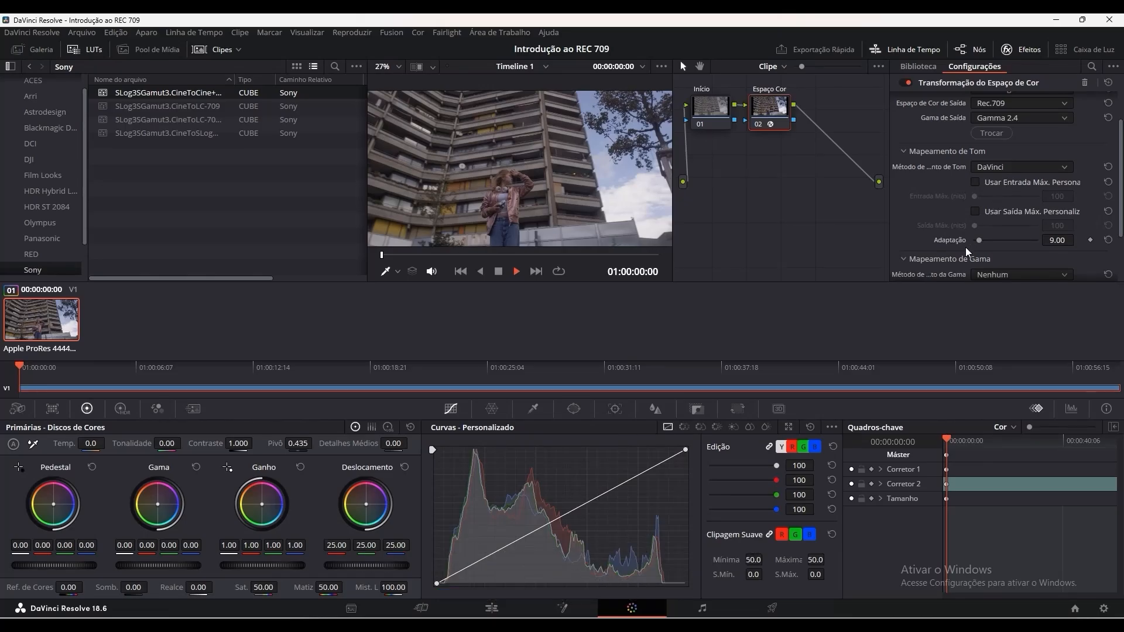
scroll(968, 252, down, 1)
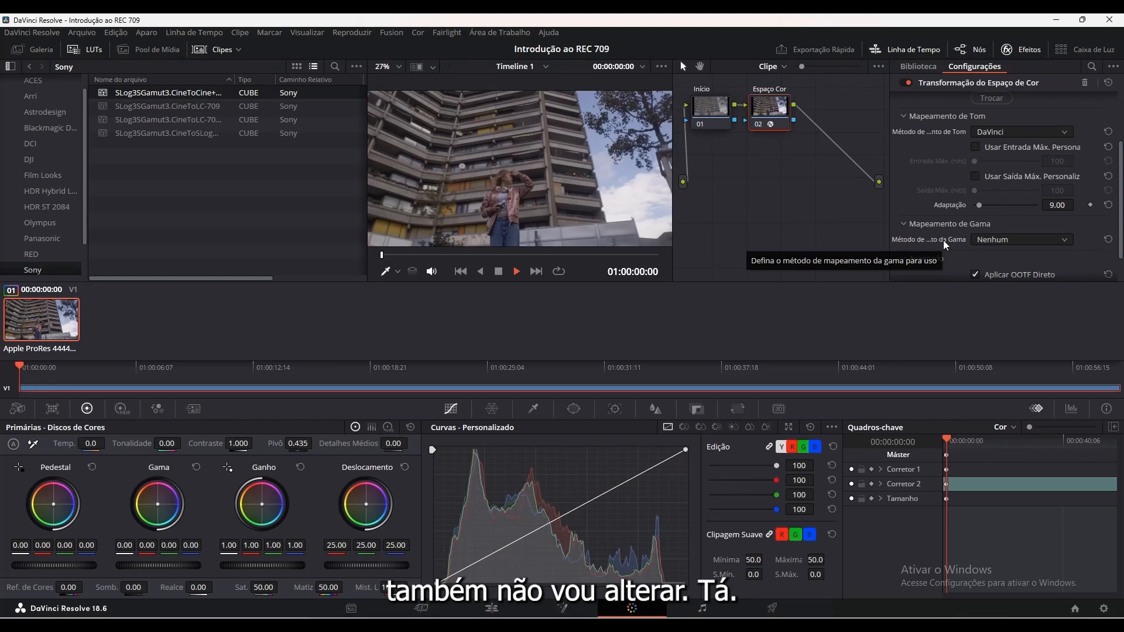
scroll(1030, 251, down, 2)
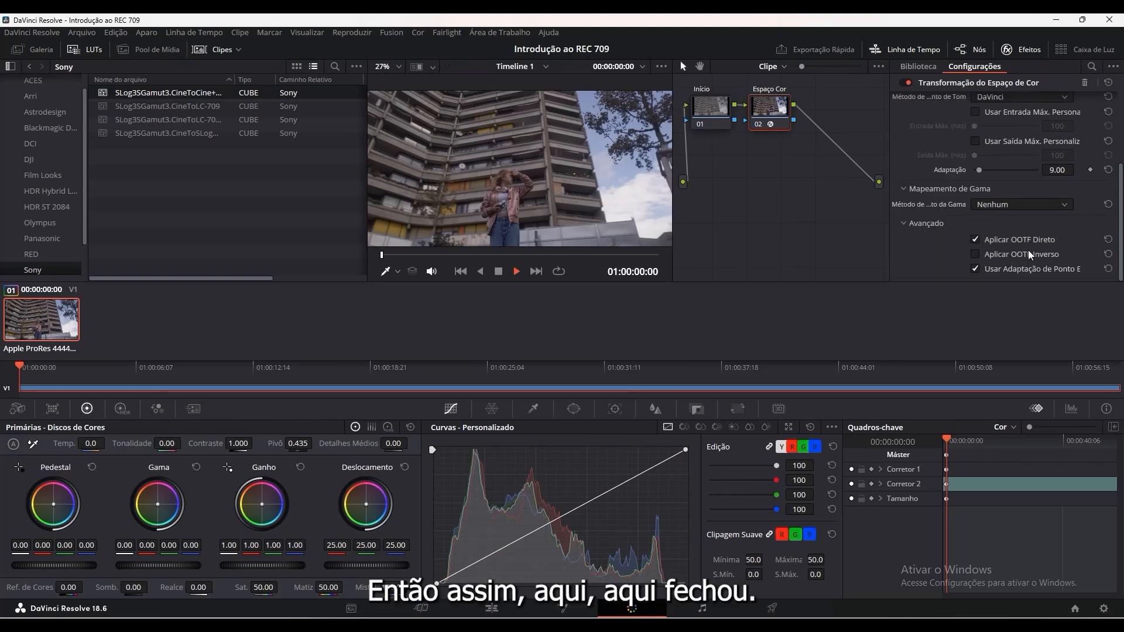
scroll(1028, 250, up, 5)
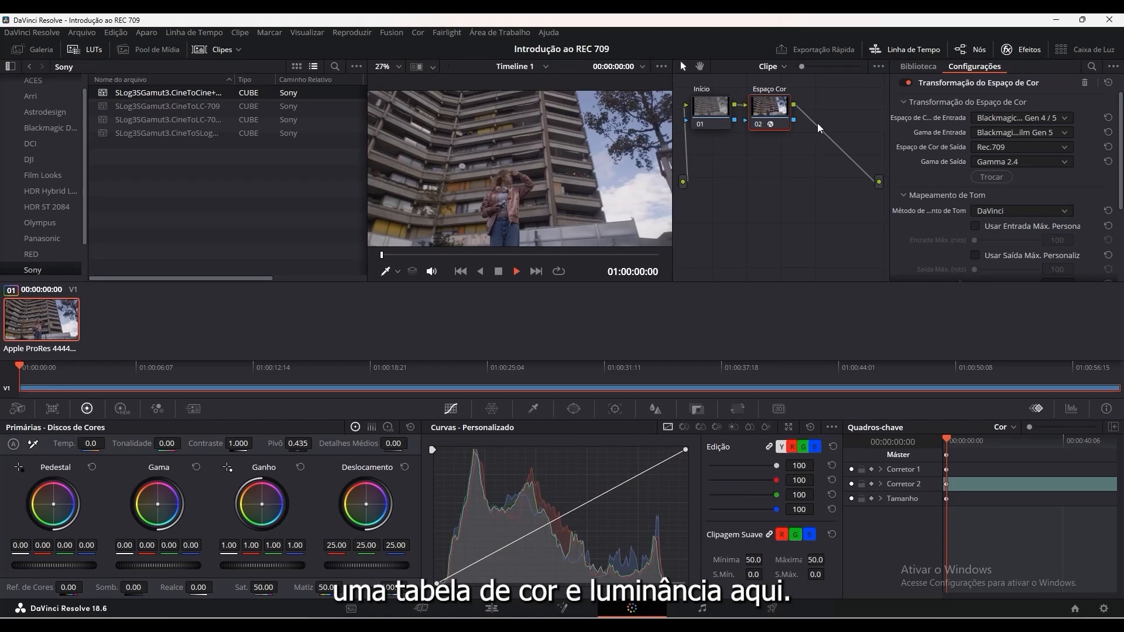
Add a serial node after the Espaço Cor node and label it LUT.
right_click(768, 108)
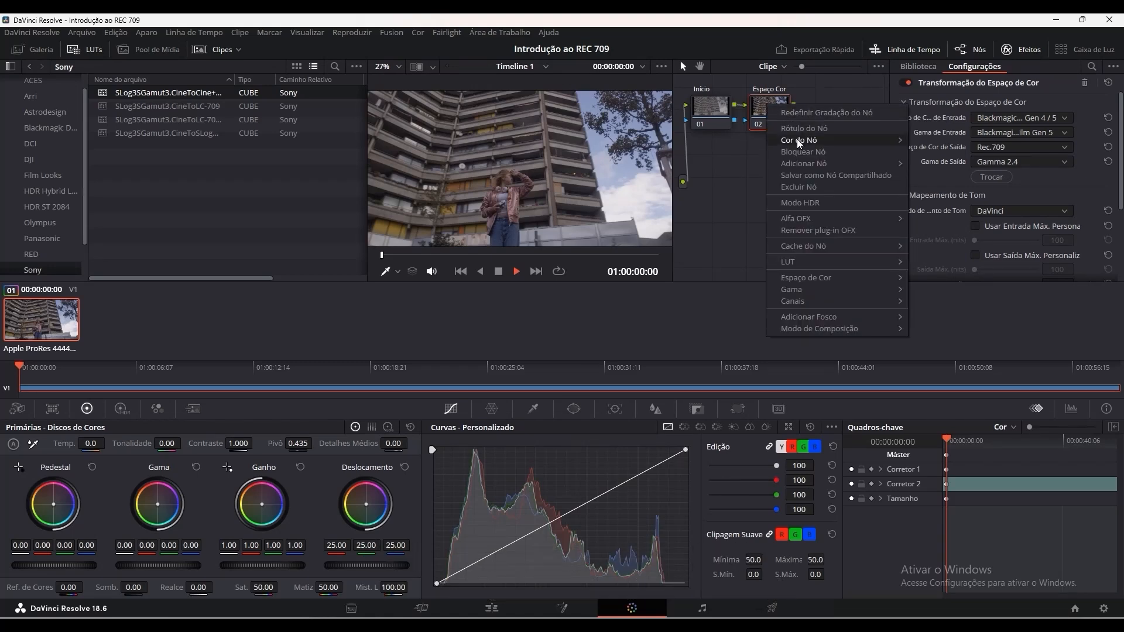
mouse_move(806, 167)
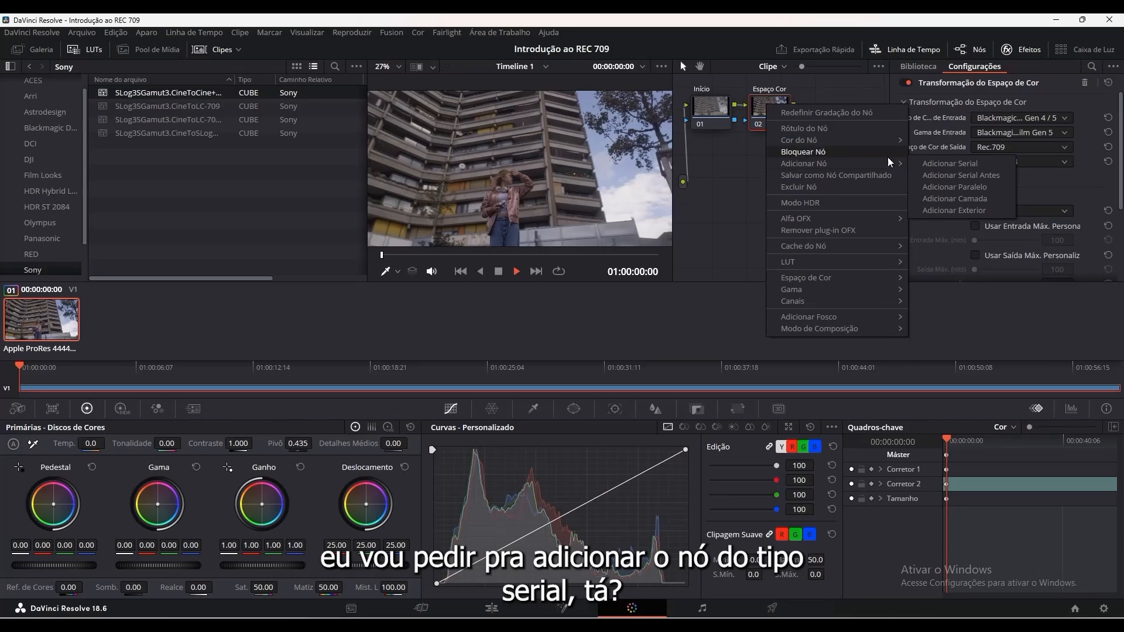
click(942, 164)
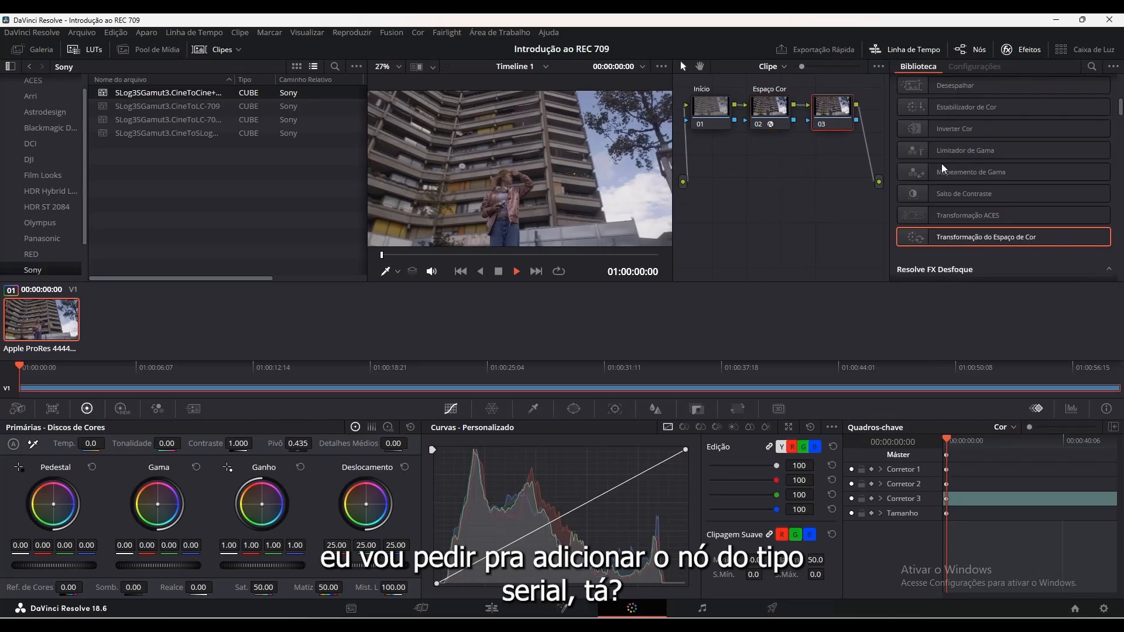
right_click(835, 108)
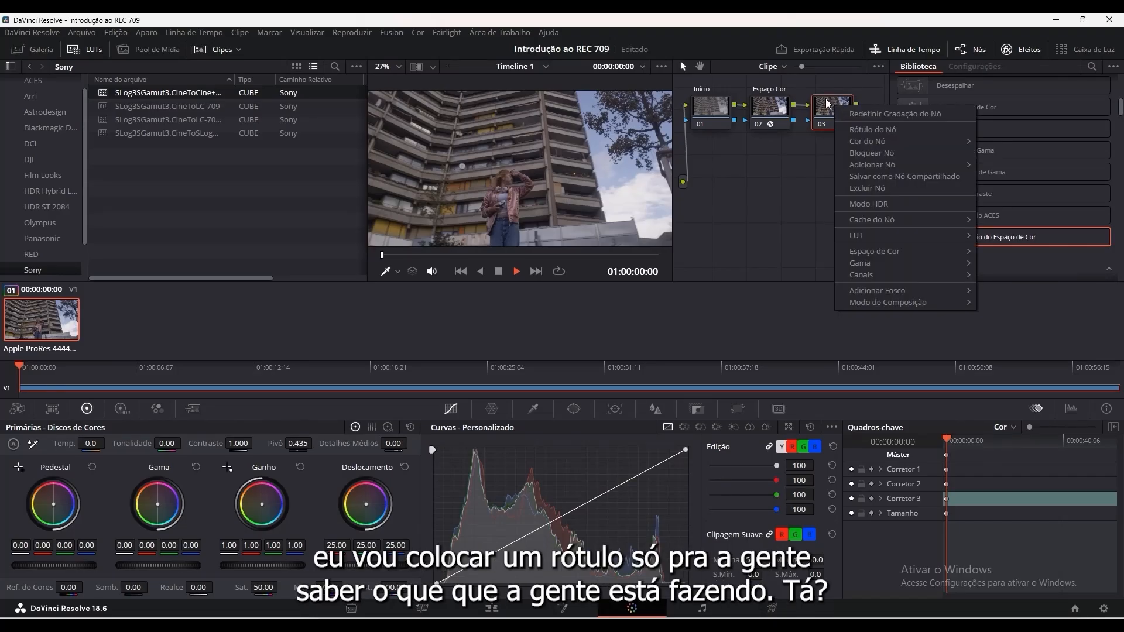
click(853, 129)
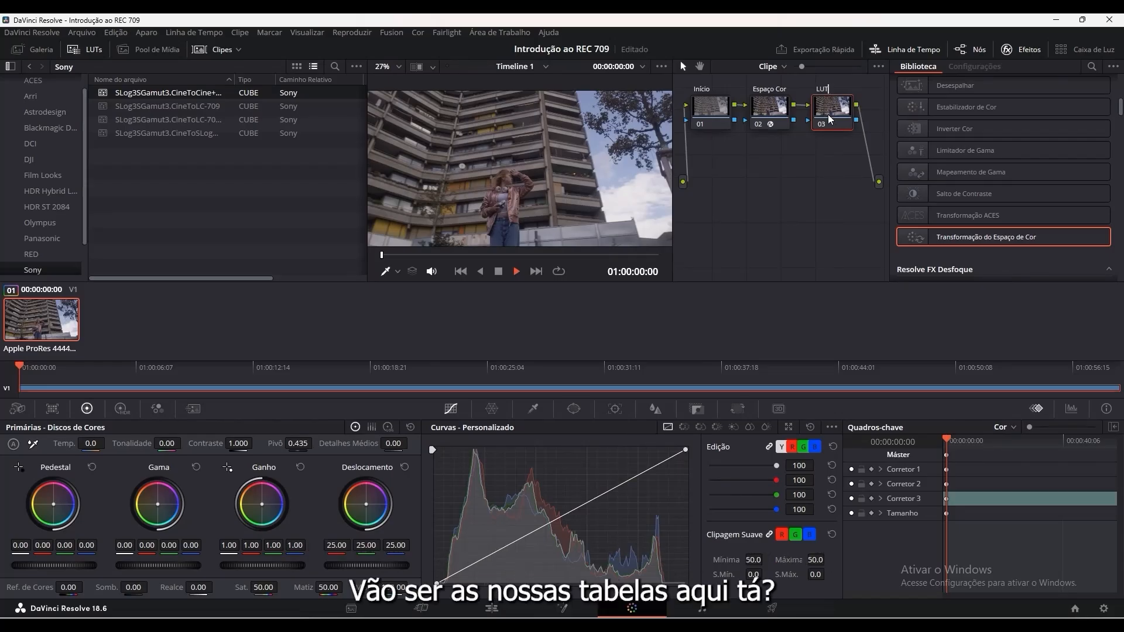
Try the Sony LUTs SLog3SGamut3.CineToCine+709 and SLog3SGamut3.CineToLC-709 on the LUT node.
drag(286, 104, 832, 105)
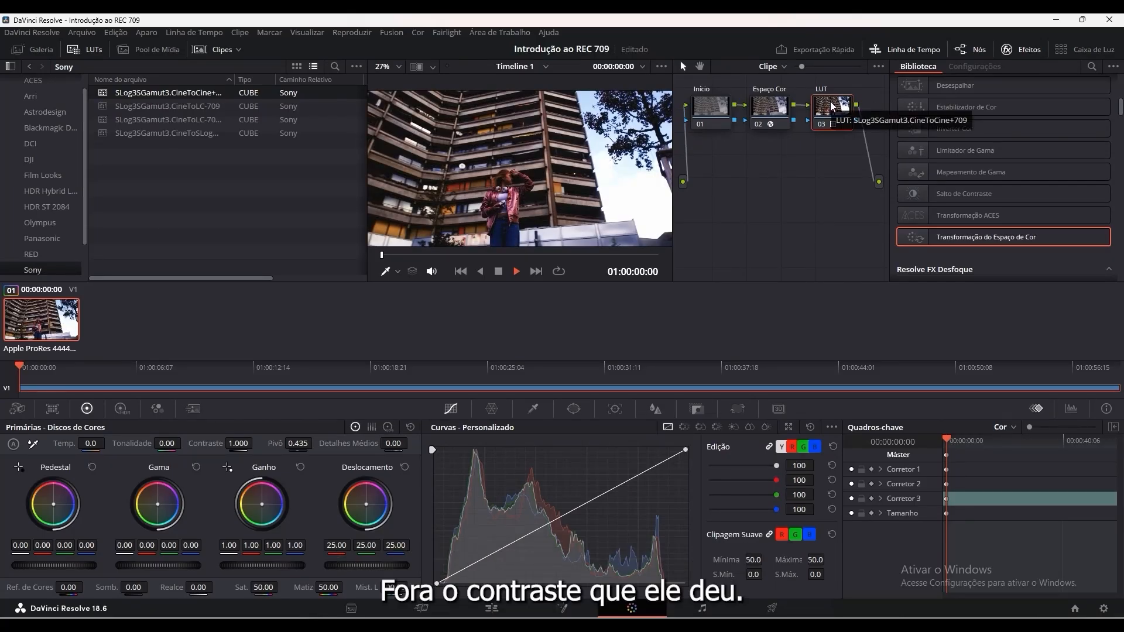
key(ctrl+z)
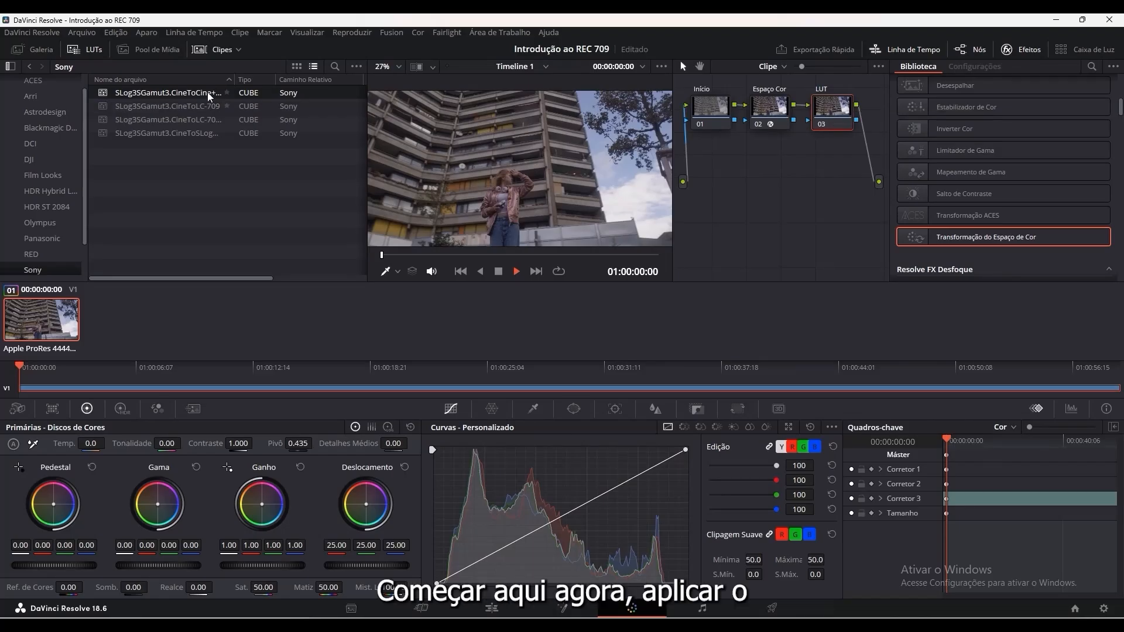
drag(104, 107, 822, 101)
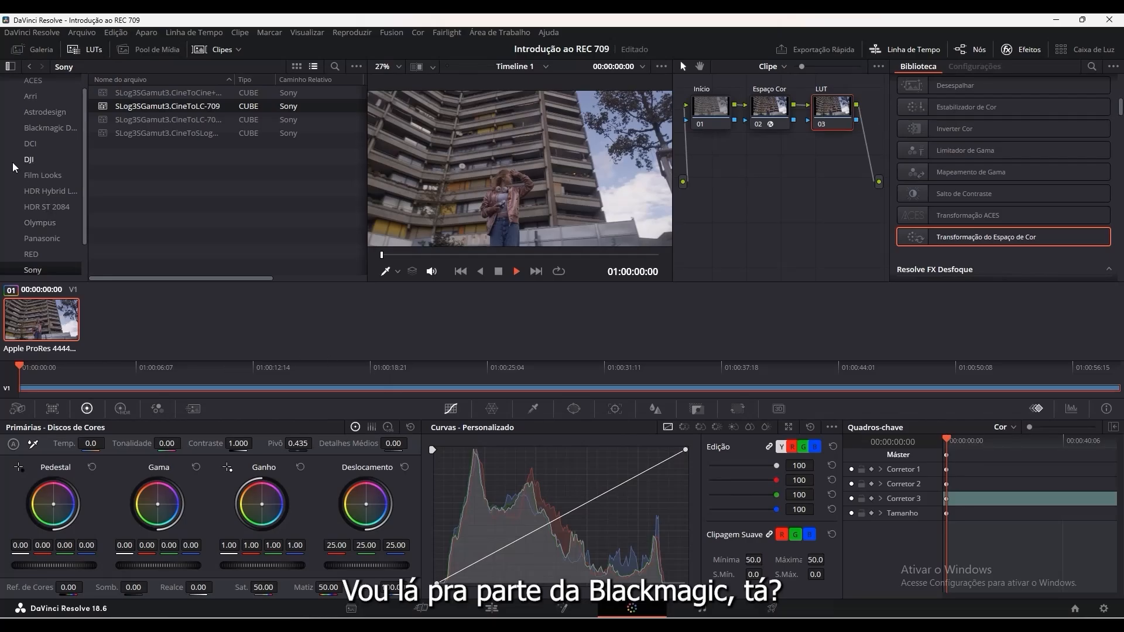
From the Blackmagic Design LUTs, try the last Pocket 6K Film LUT and the Gen 5 Film to Video LUT on the LUT node, undoing each.
click(44, 130)
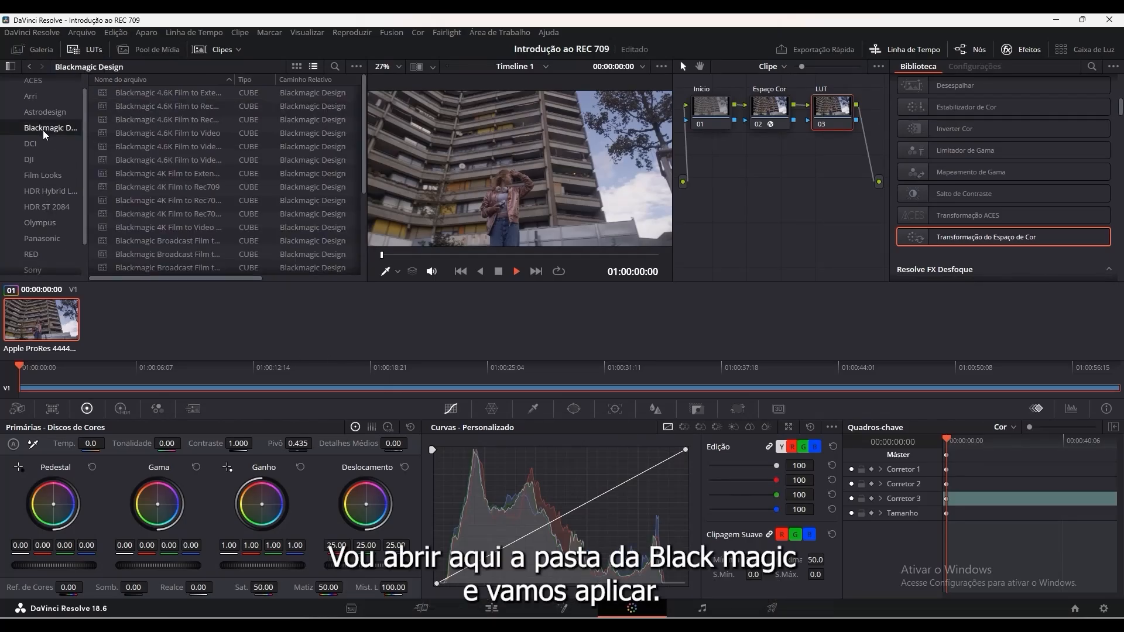
scroll(161, 237, down, 3)
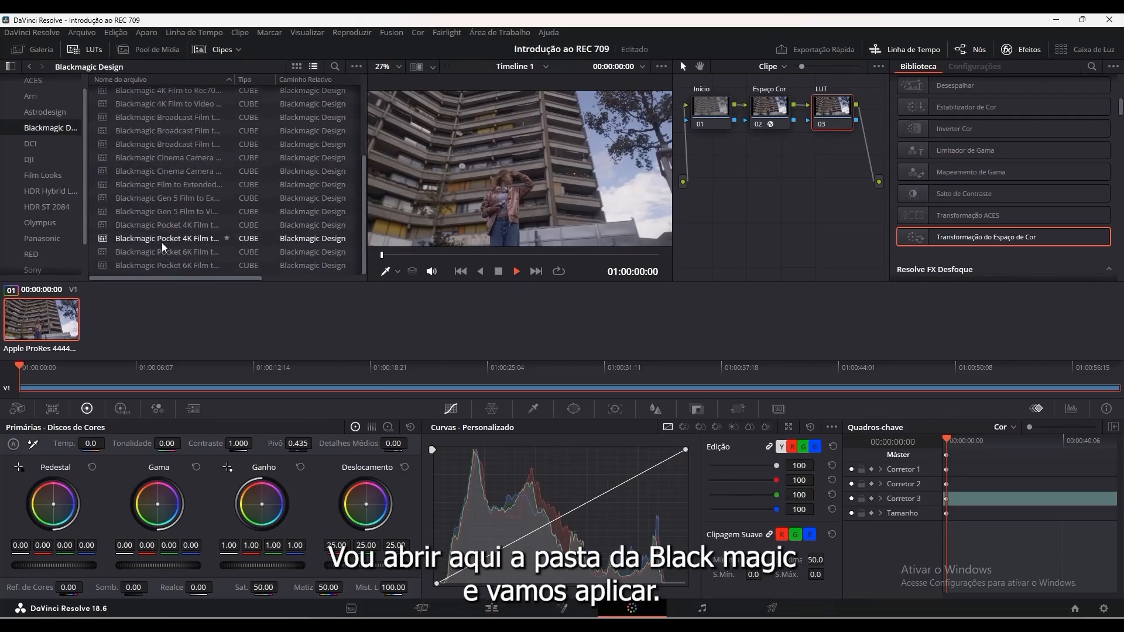
drag(102, 265, 830, 103)
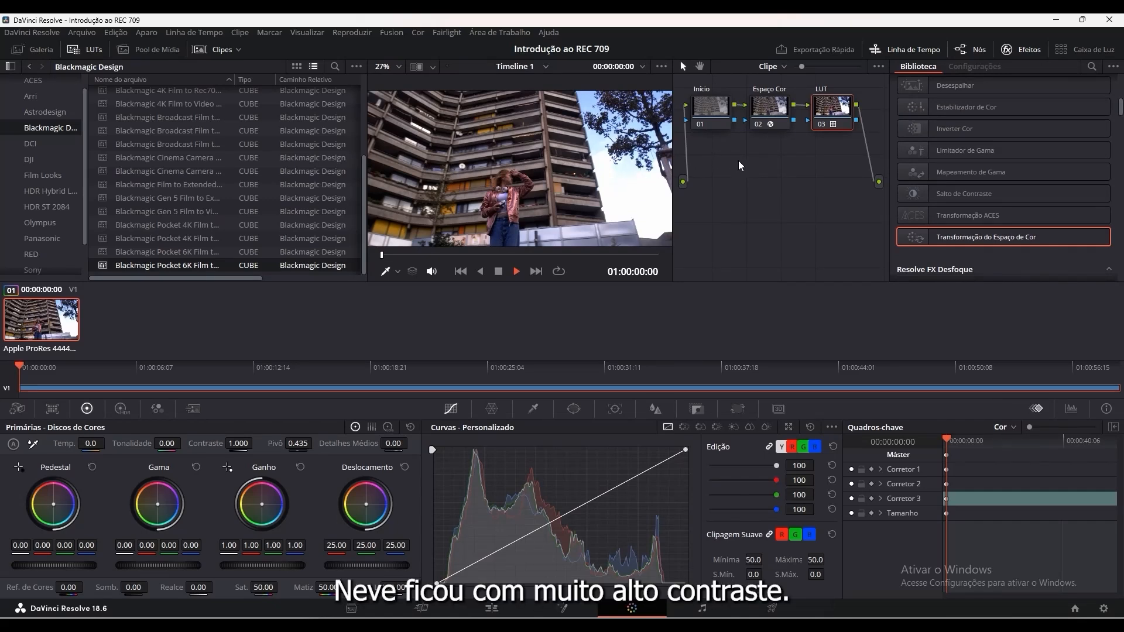
key(ctrl+z)
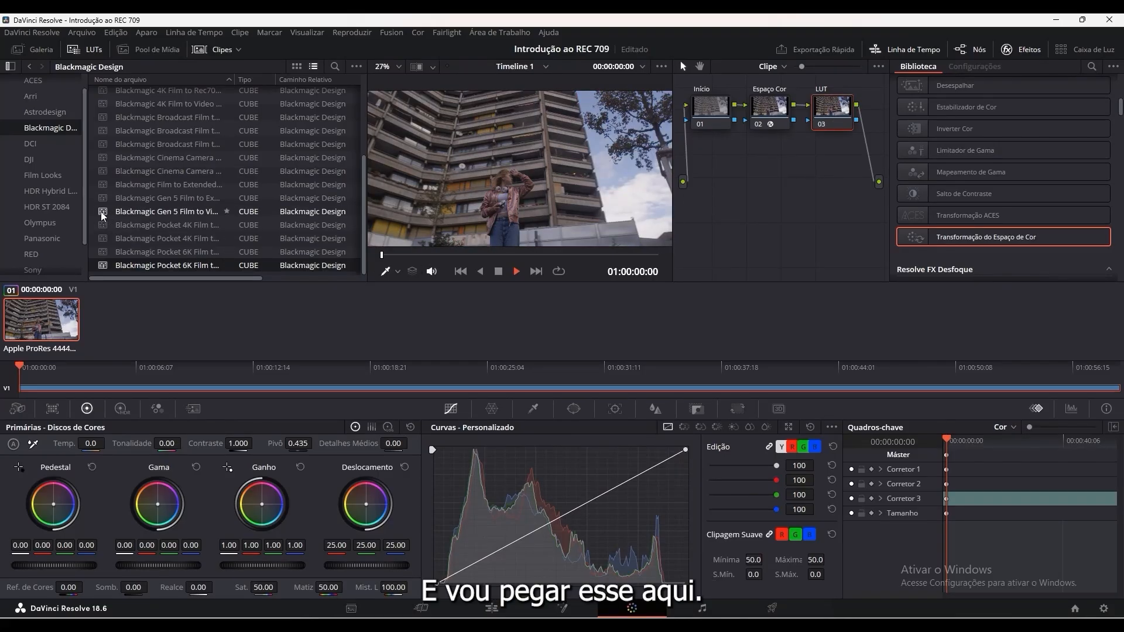
drag(100, 209, 834, 108)
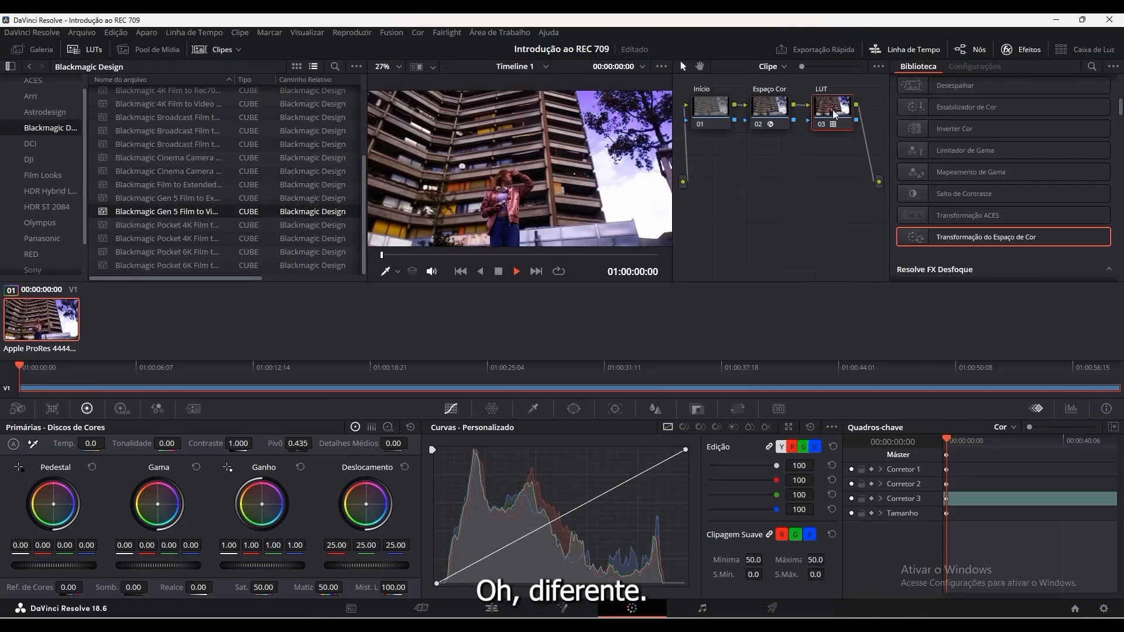
key(ctrl+z)
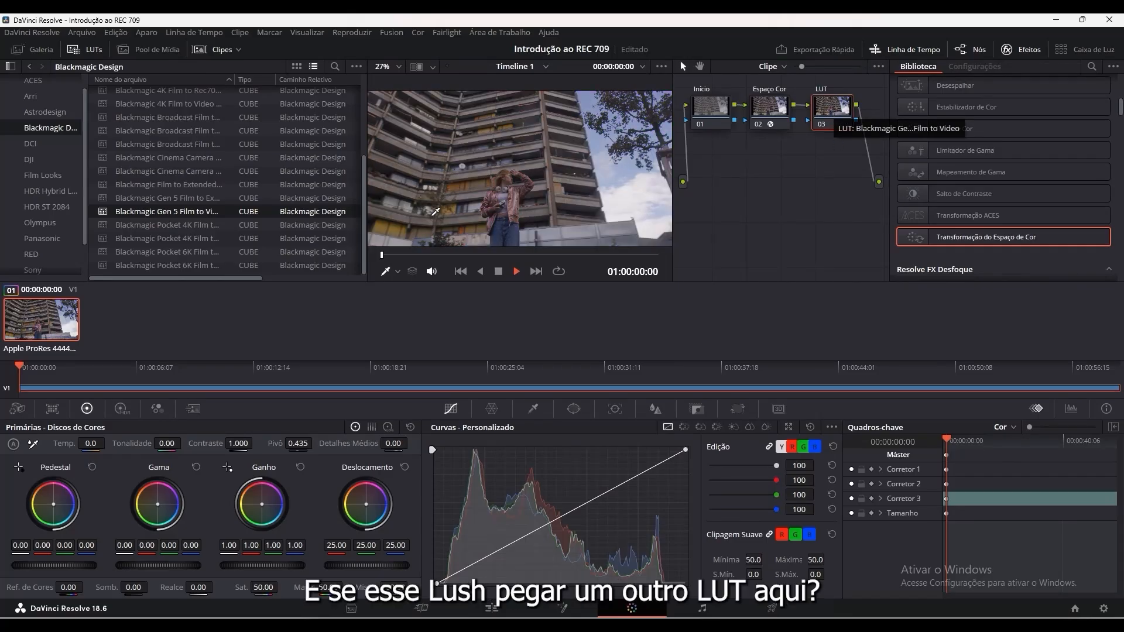
Apply the second Blackmagic Cinema Camera LUT from the Blackmagic Design folder to the LUT node and check the image.
drag(107, 171, 833, 108)
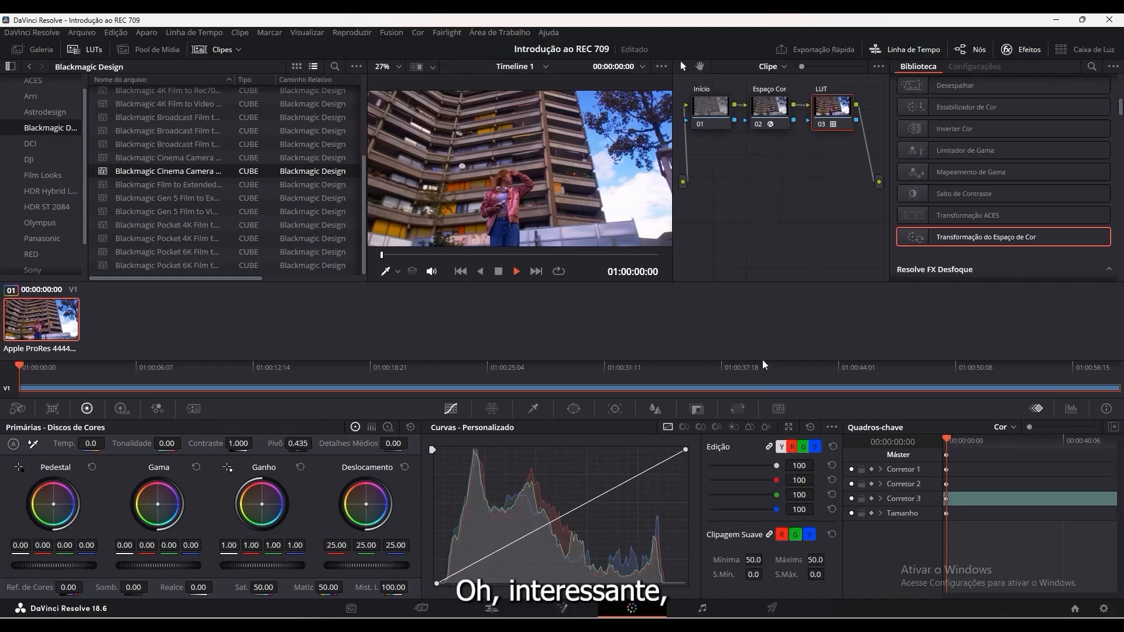
scroll(596, 195, up, 3)
scroll(596, 196, down, 4)
scroll(599, 193, down, 1)
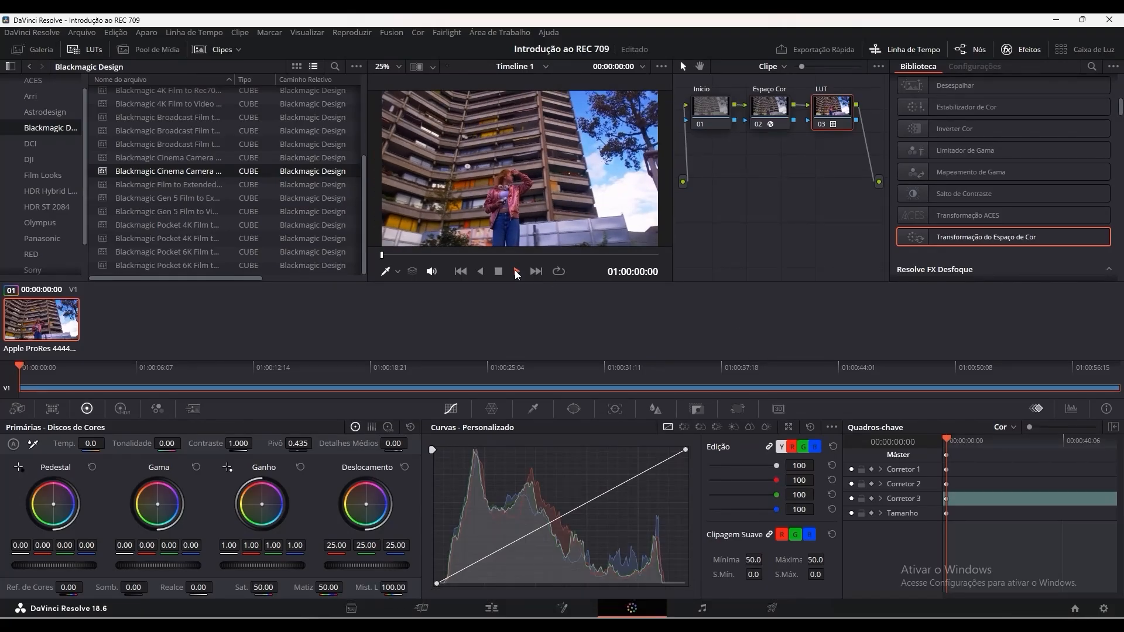
Play the clip to preview the applied LUT, stop at 01:00:22:15, and undo the LUT on the LUT node.
click(516, 270)
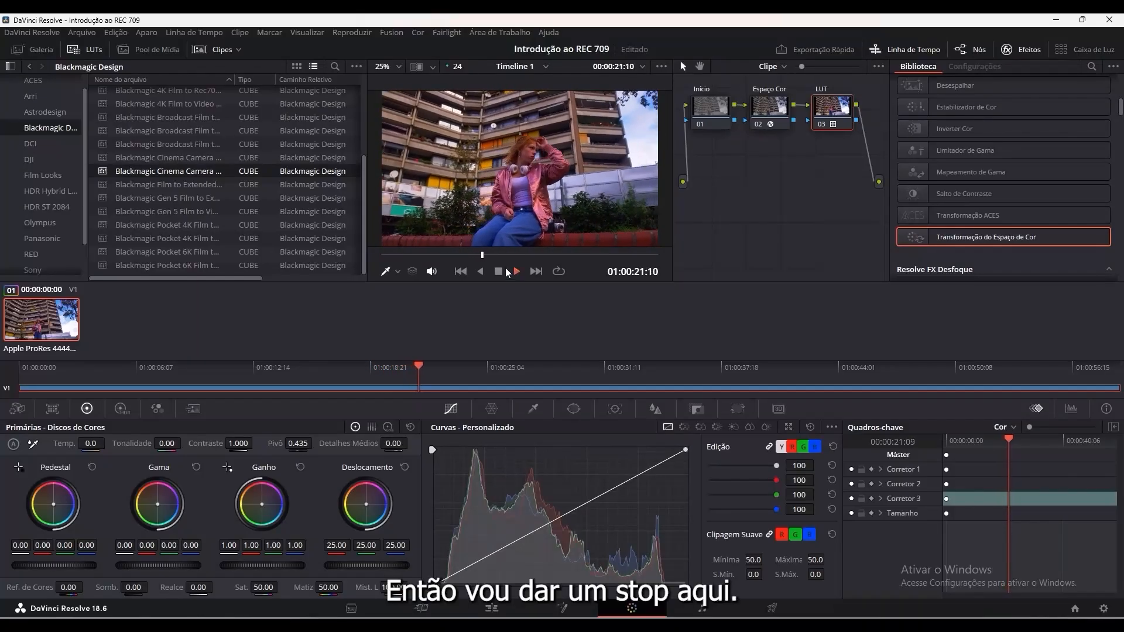
click(503, 272)
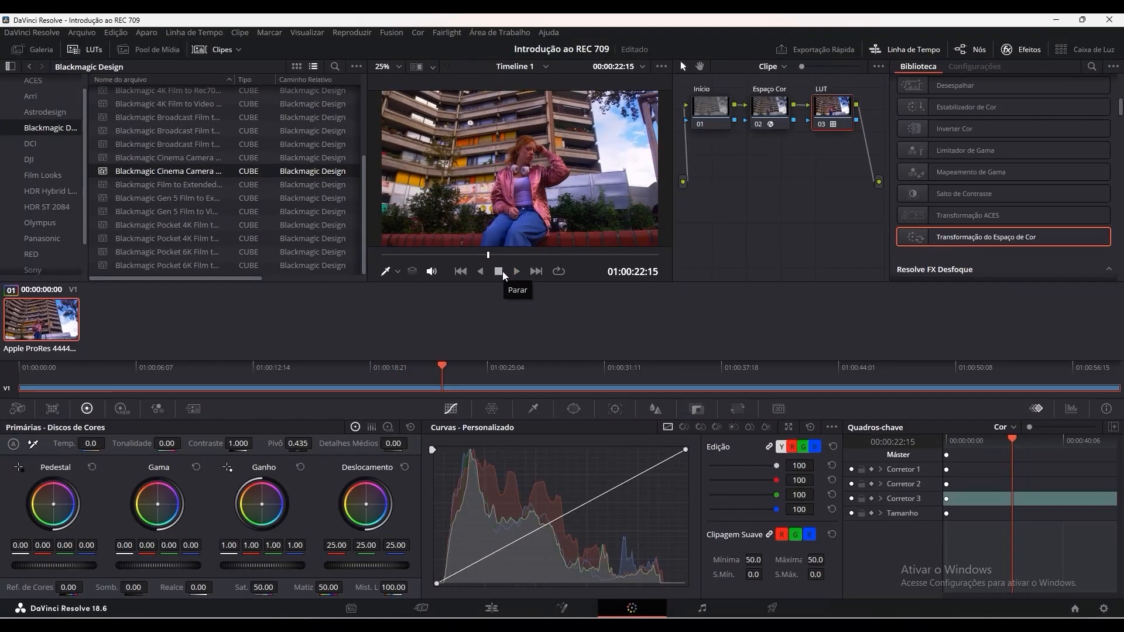
key(ctrl+z)
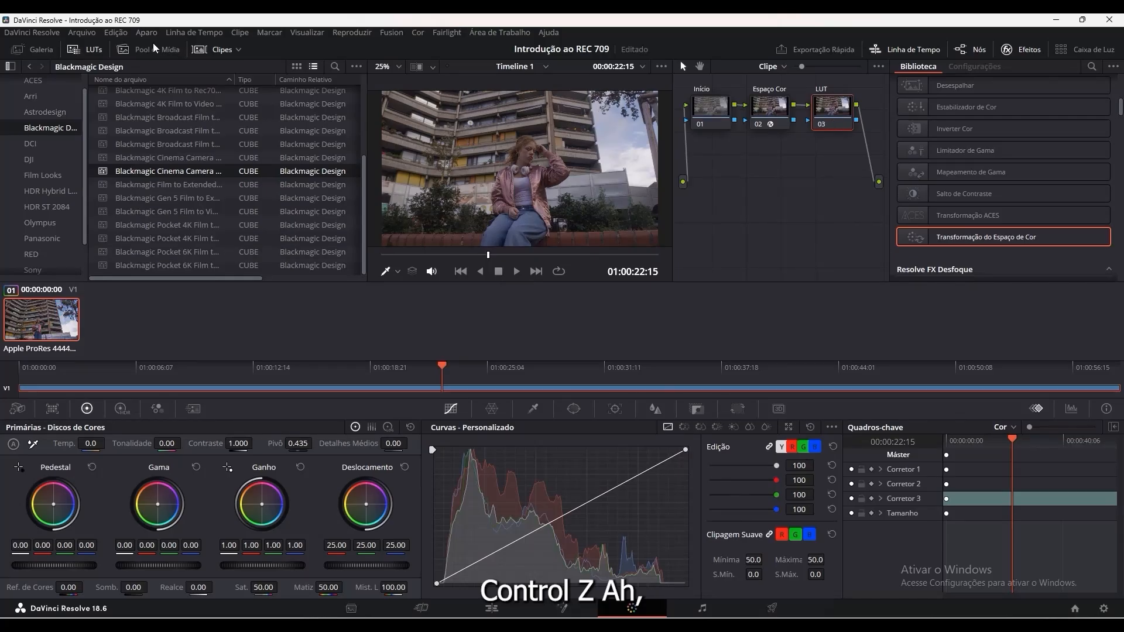
Try the first Blackmagic 4.6K Film to Video LUT below the plain 4.6K Film to Video entry on the LUT node, and undo it.
scroll(107, 150, up, 5)
drag(107, 151, 834, 106)
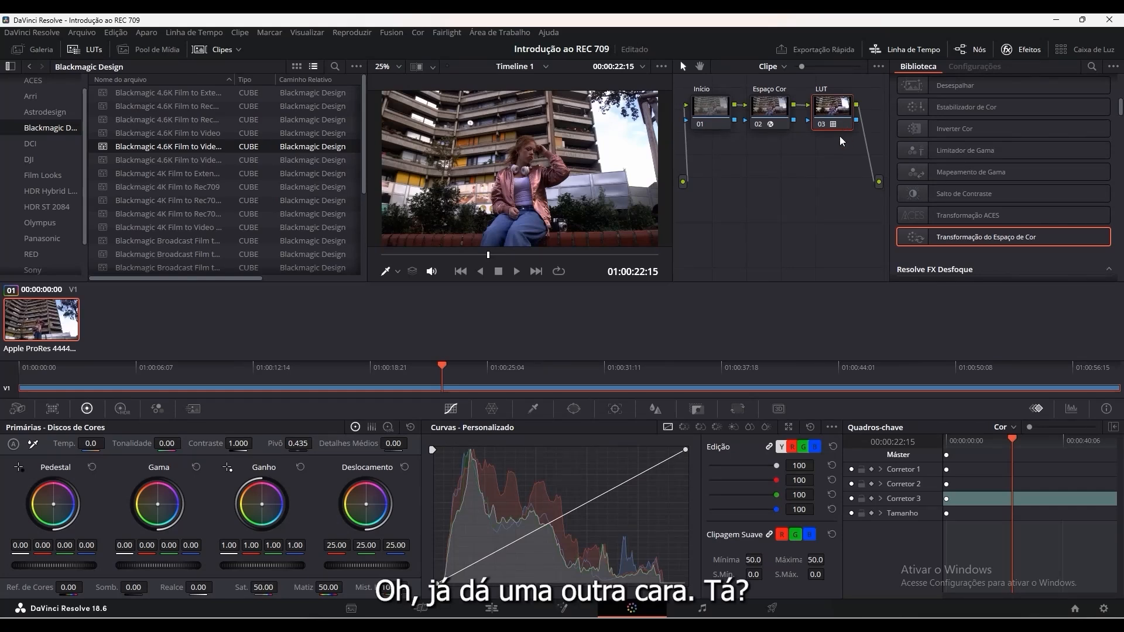
key(ctrl+z)
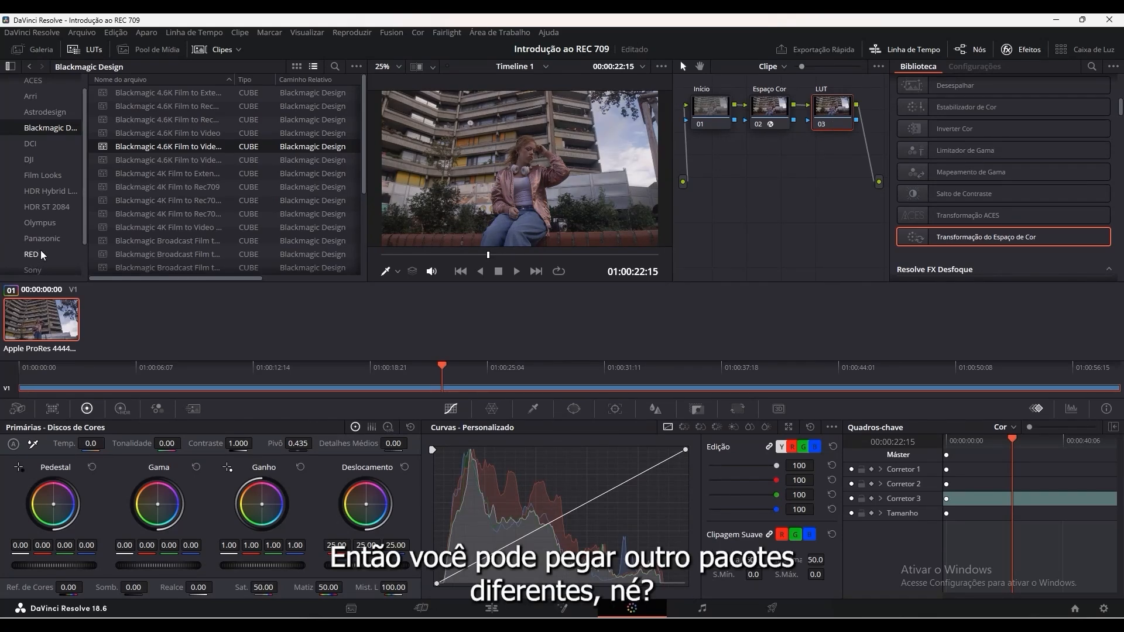
Try the ACES LUT LMT ACES v0.1.1 and the Astrodesign LUT ALog to ARRI Log C on the LUT node.
scroll(53, 249, up, 1)
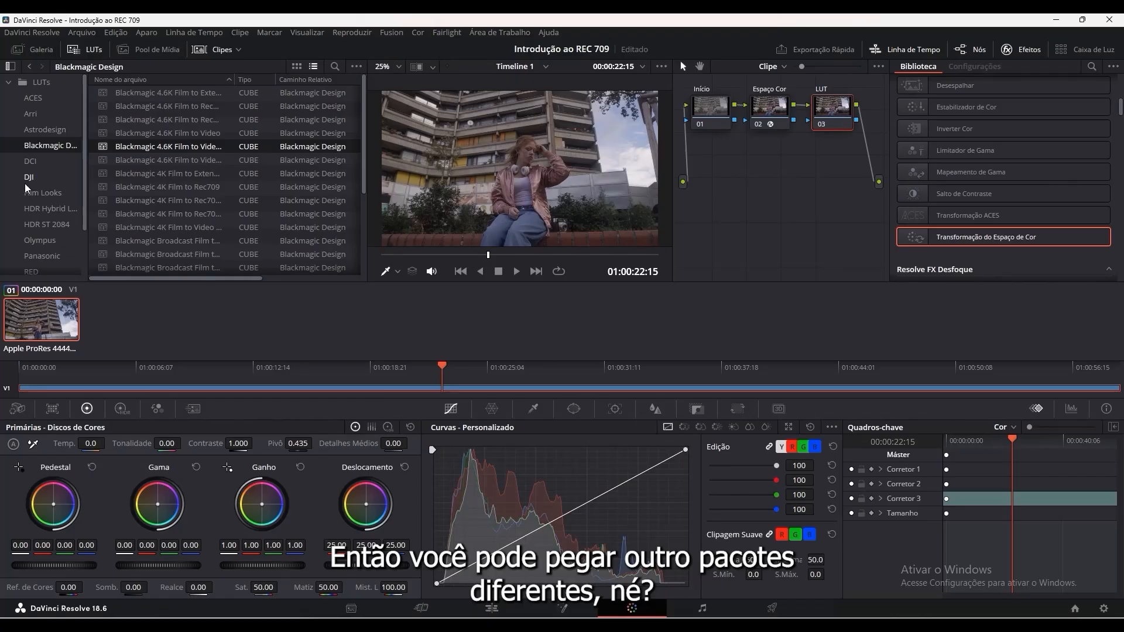
click(32, 98)
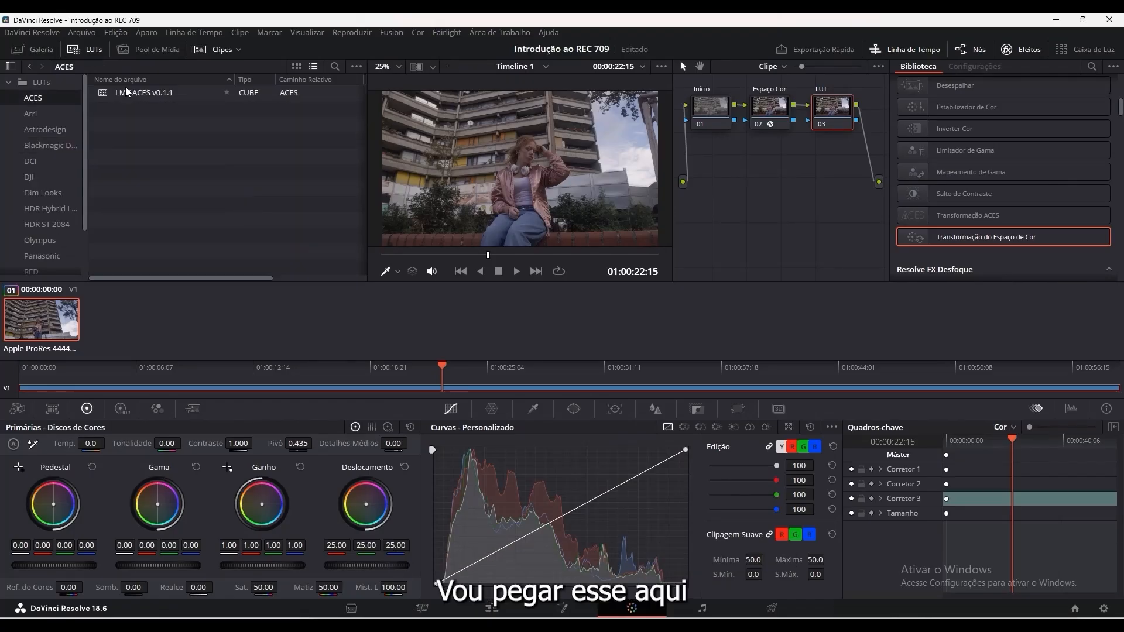
drag(125, 92, 834, 112)
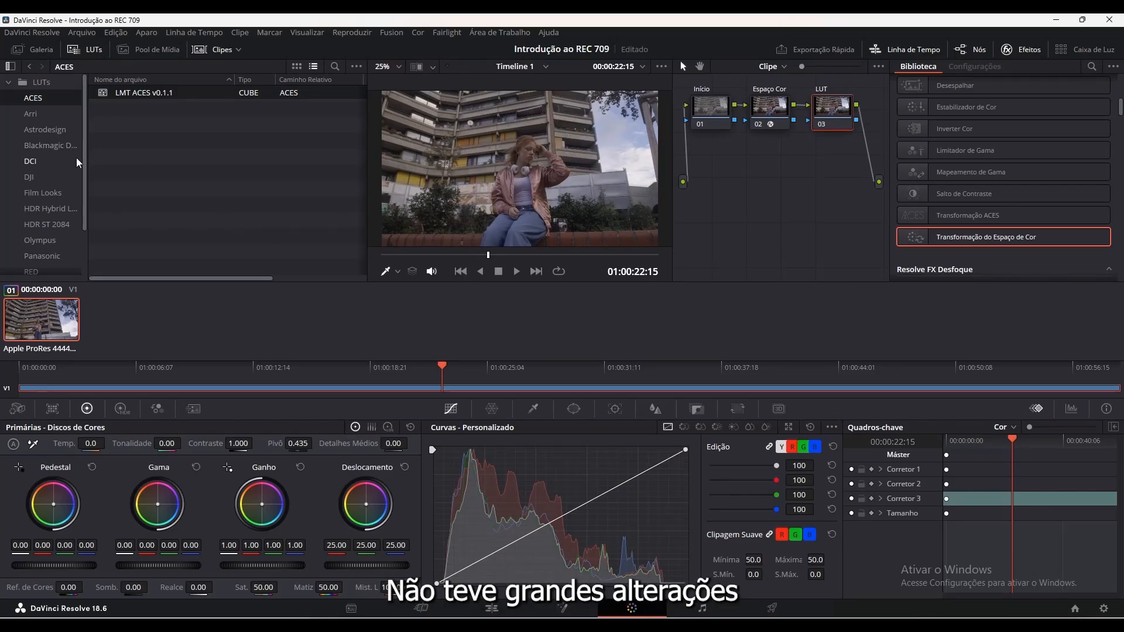
click(39, 125)
drag(104, 93, 824, 104)
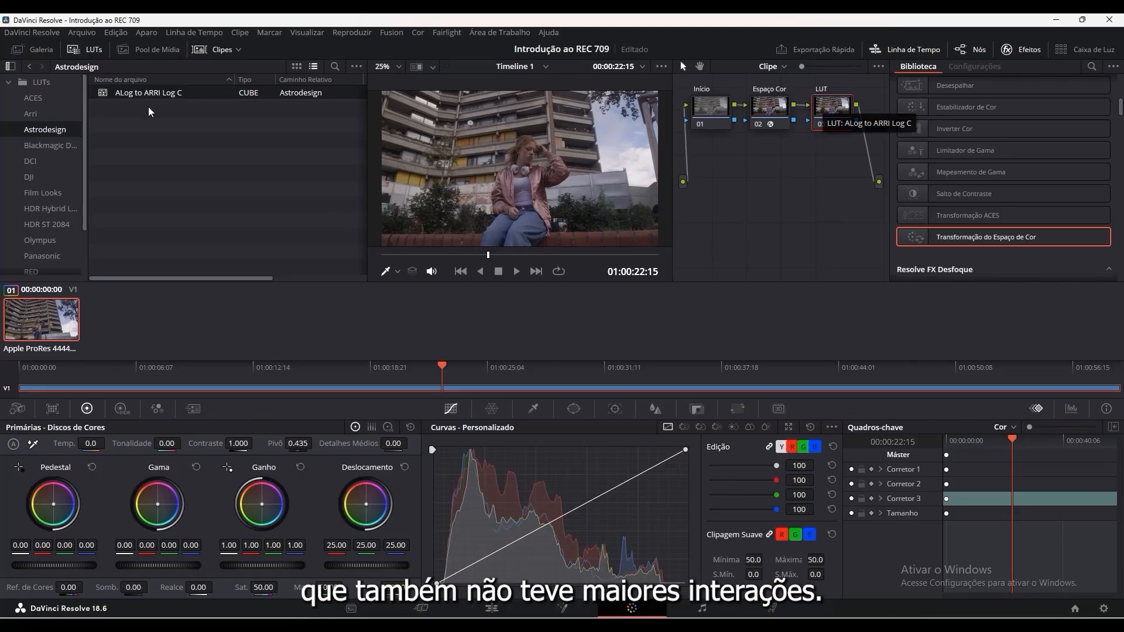
Try the DCI LUTs sRGB to DCI-XYZ and P3 to DCI-XYZ on the LUT node.
click(33, 163)
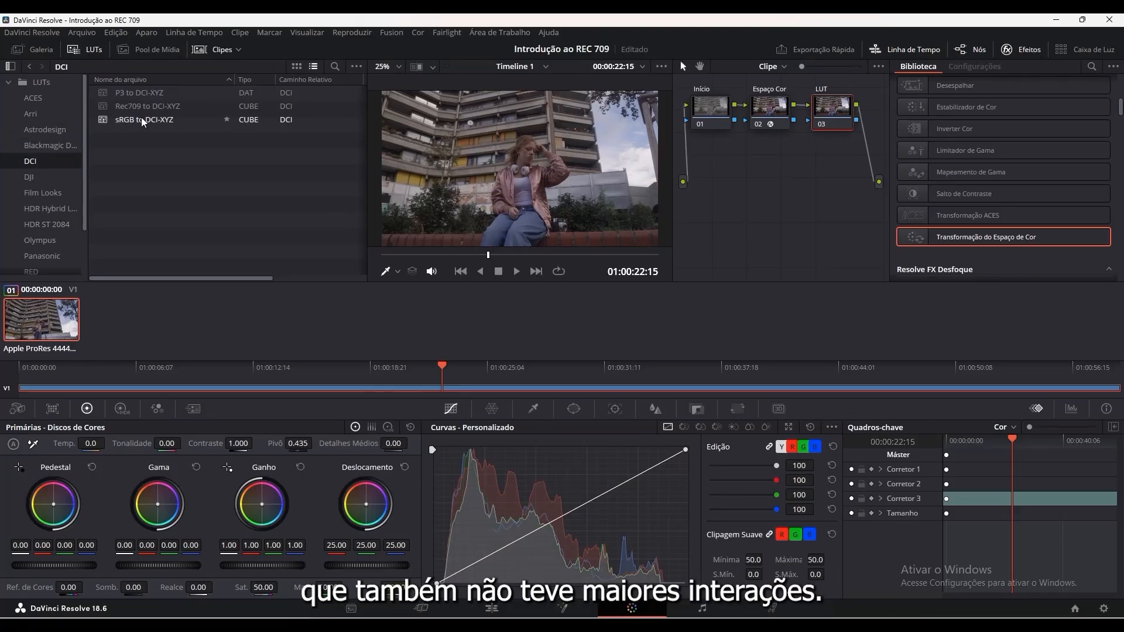
drag(105, 121, 835, 103)
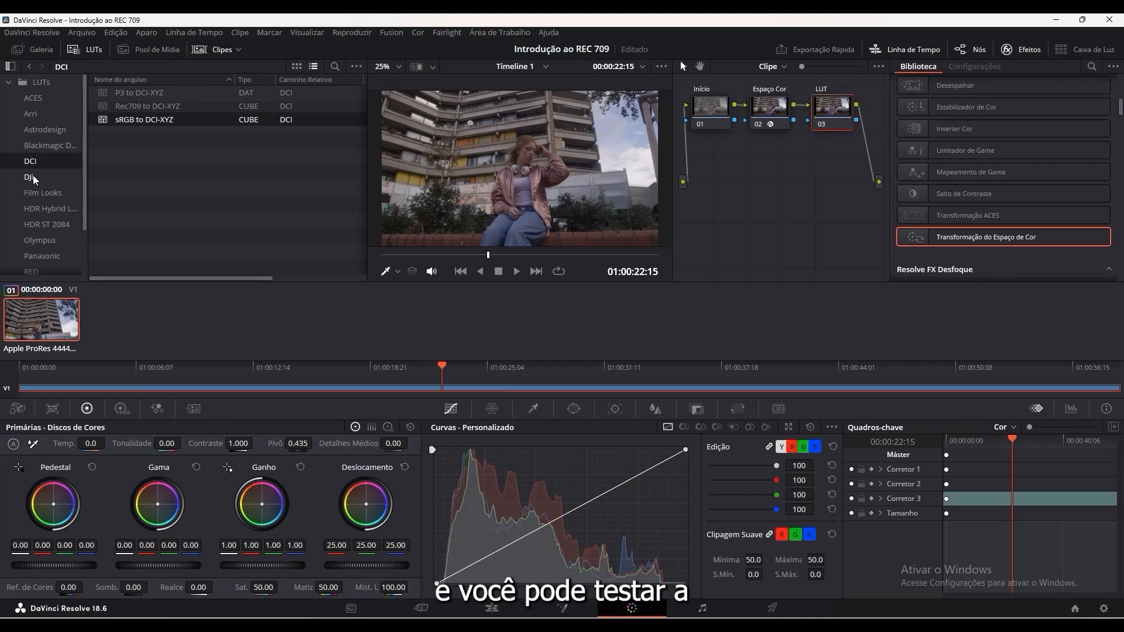
drag(111, 94, 845, 103)
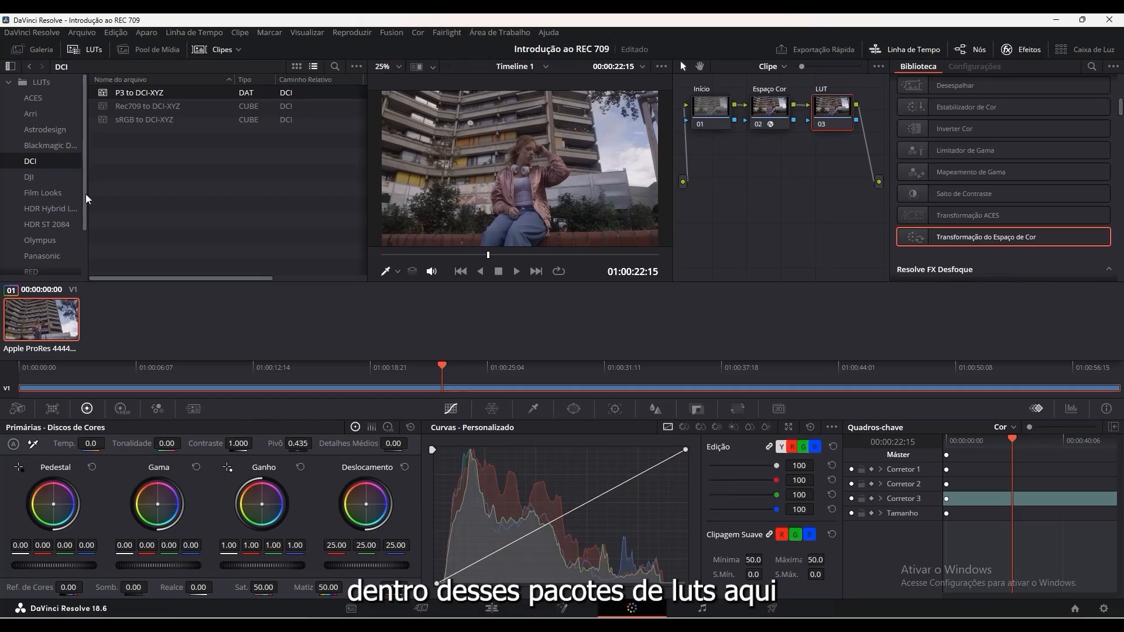
From Film Looks, try Rec709 Fujifilm 3513DI D55 and Rec709 Fujifilm 3513DI D65 on the LUT node, undoing each.
click(45, 192)
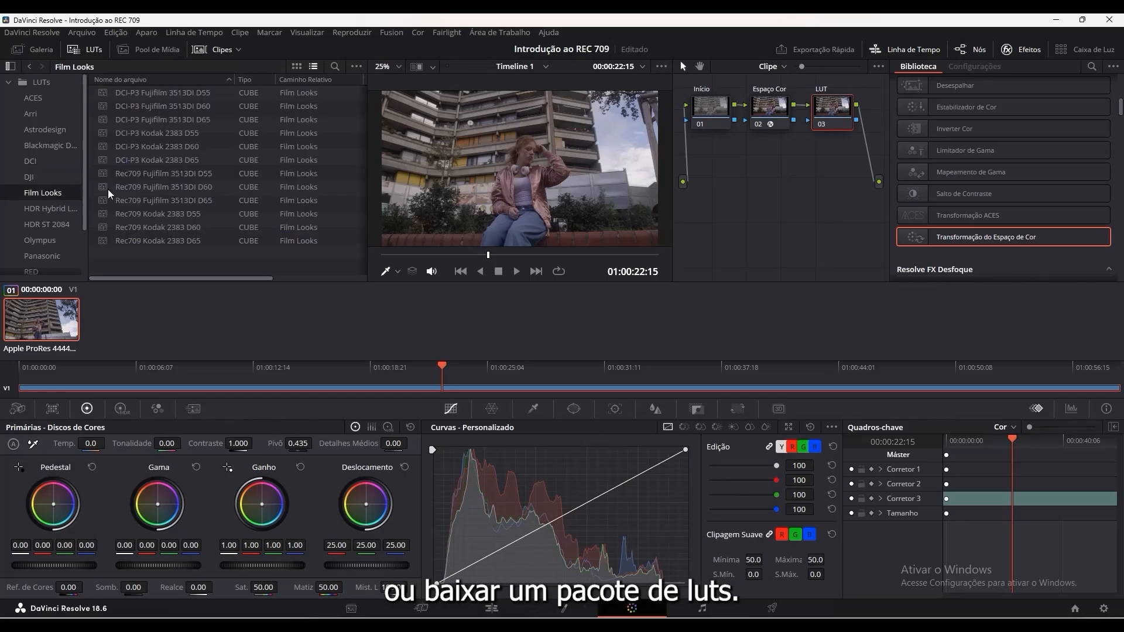
drag(102, 174, 834, 105)
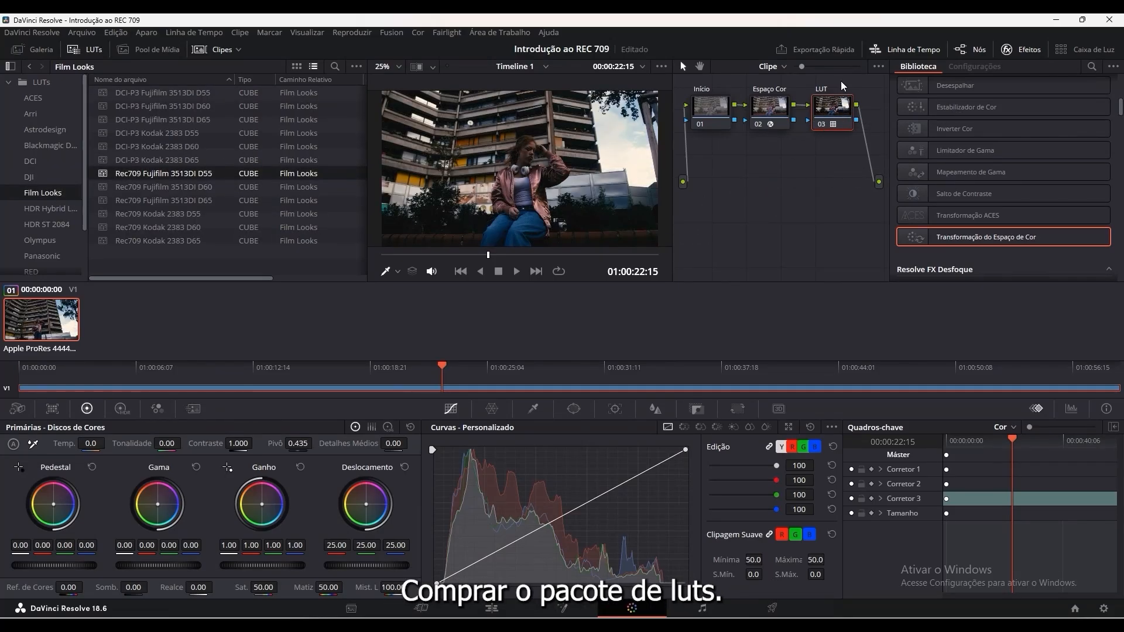
key(ctrl+z)
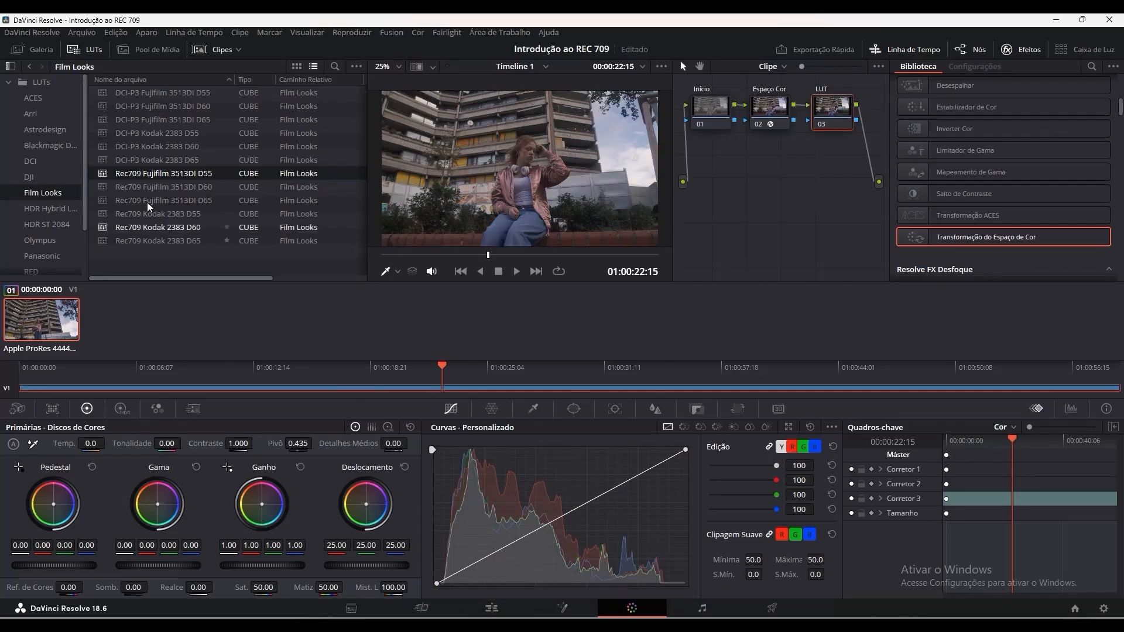
drag(104, 199, 828, 107)
key(ctrl+z)
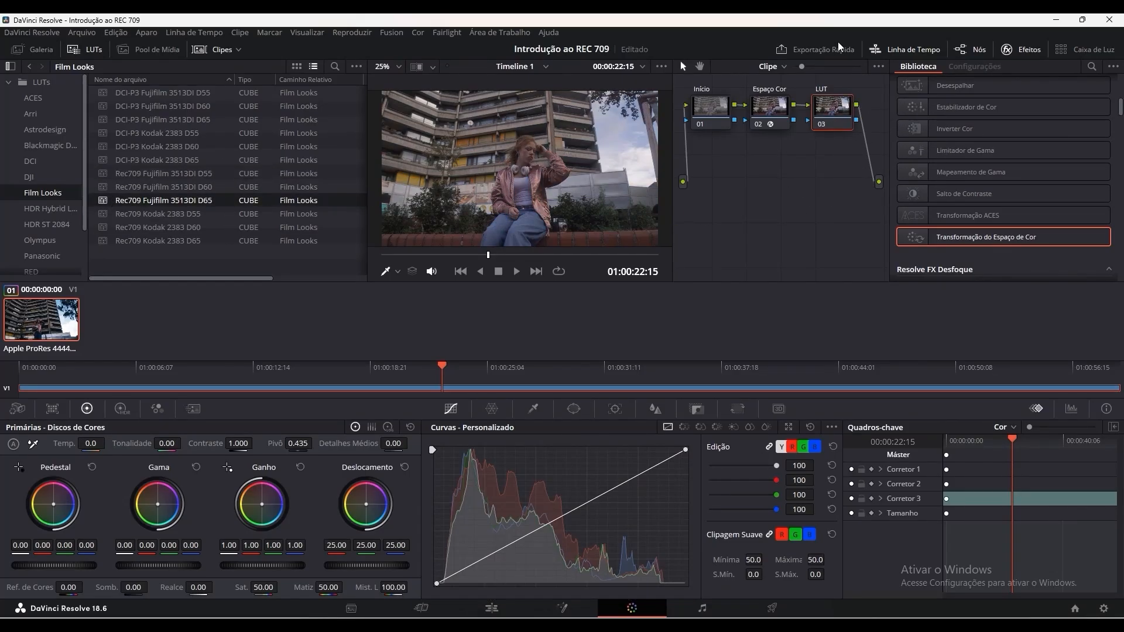
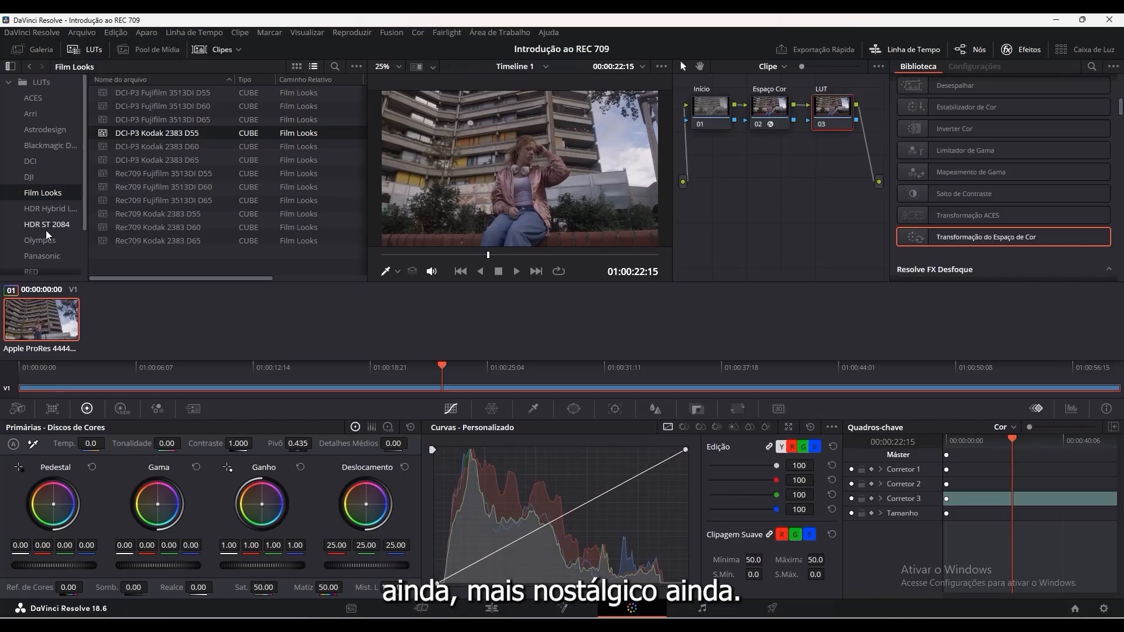
Try the Panasonic LUT V-Log to V-709 on the clip and undo it.
scroll(53, 247, down, 2)
click(37, 203)
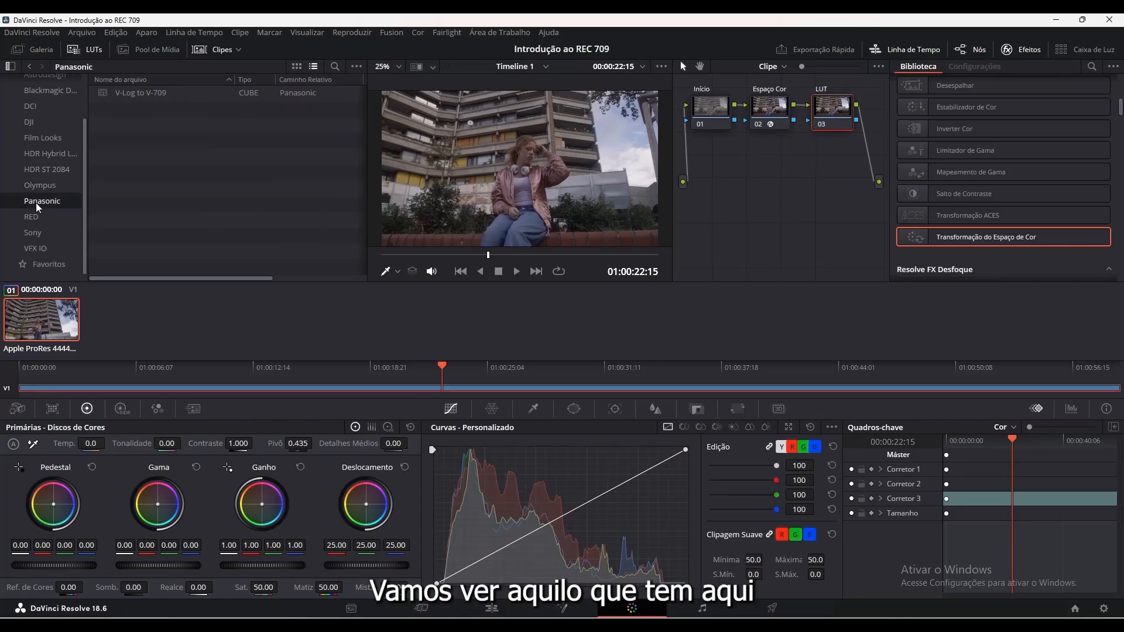
drag(105, 93, 513, 153)
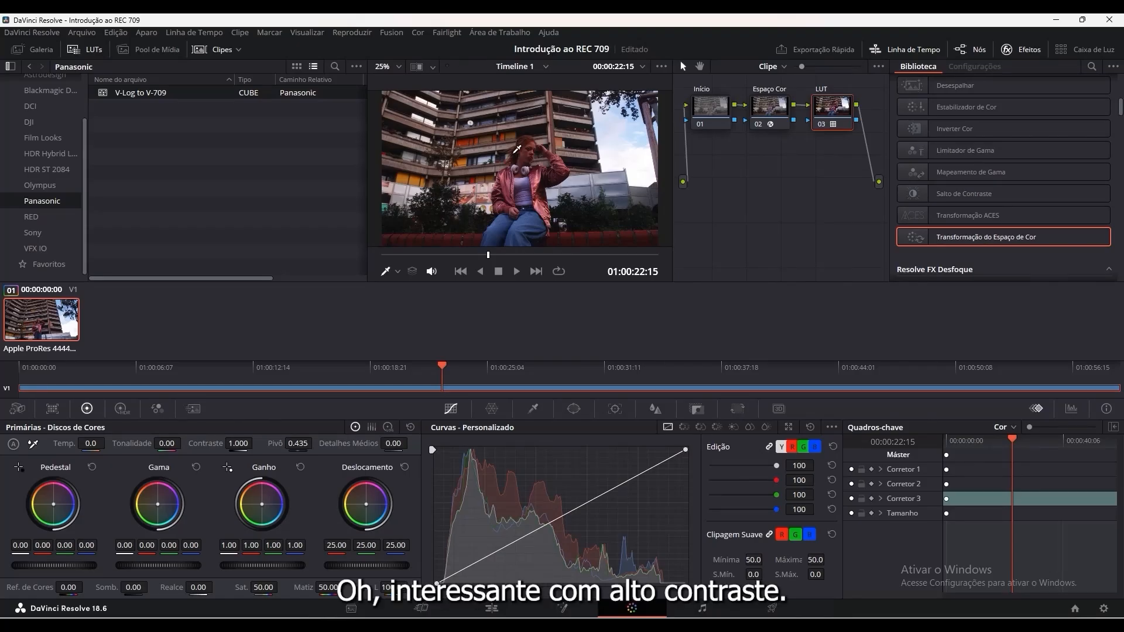
key(ctrl+z)
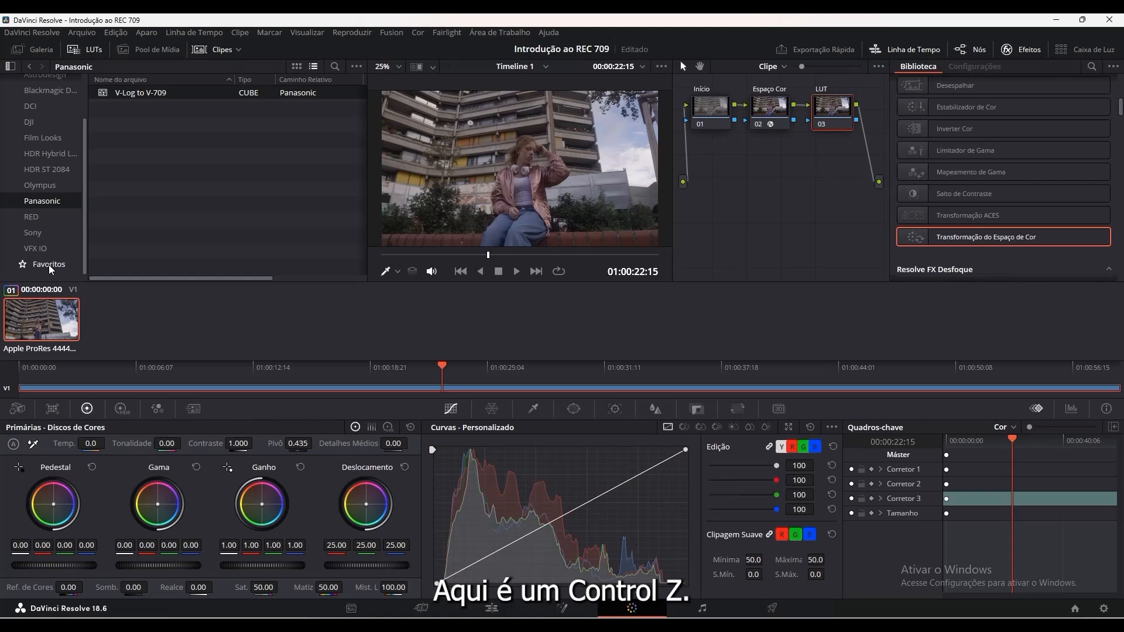
From VFX IO, try the LUTs Gamma 2.2 to Linear and BMDFilm to Linear on the clip, undoing each.
click(39, 251)
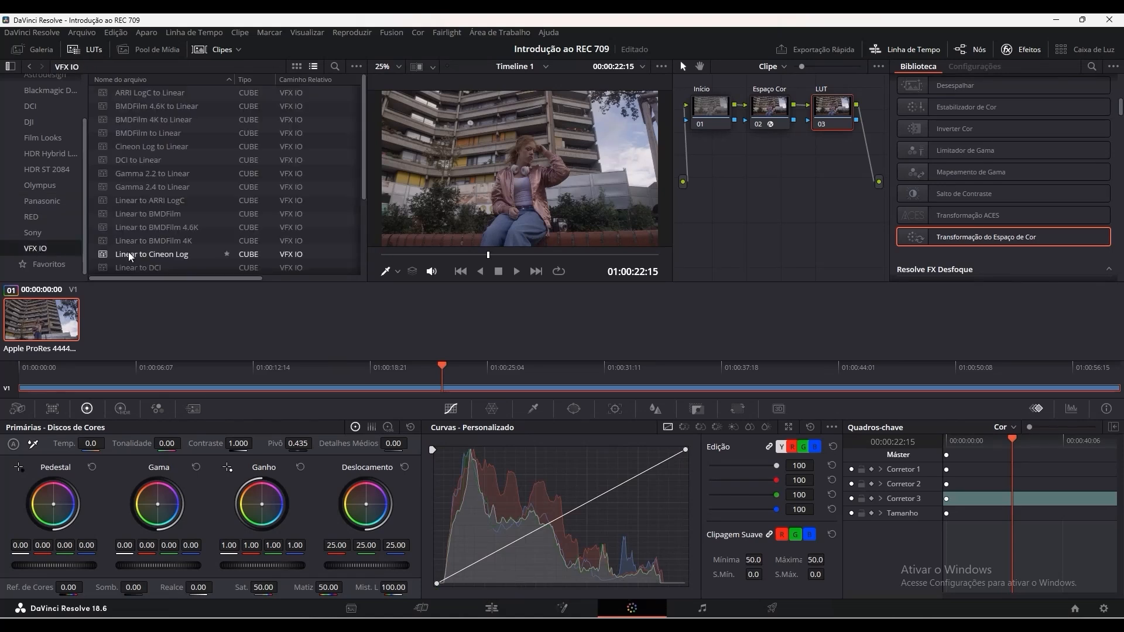
drag(117, 174, 488, 212)
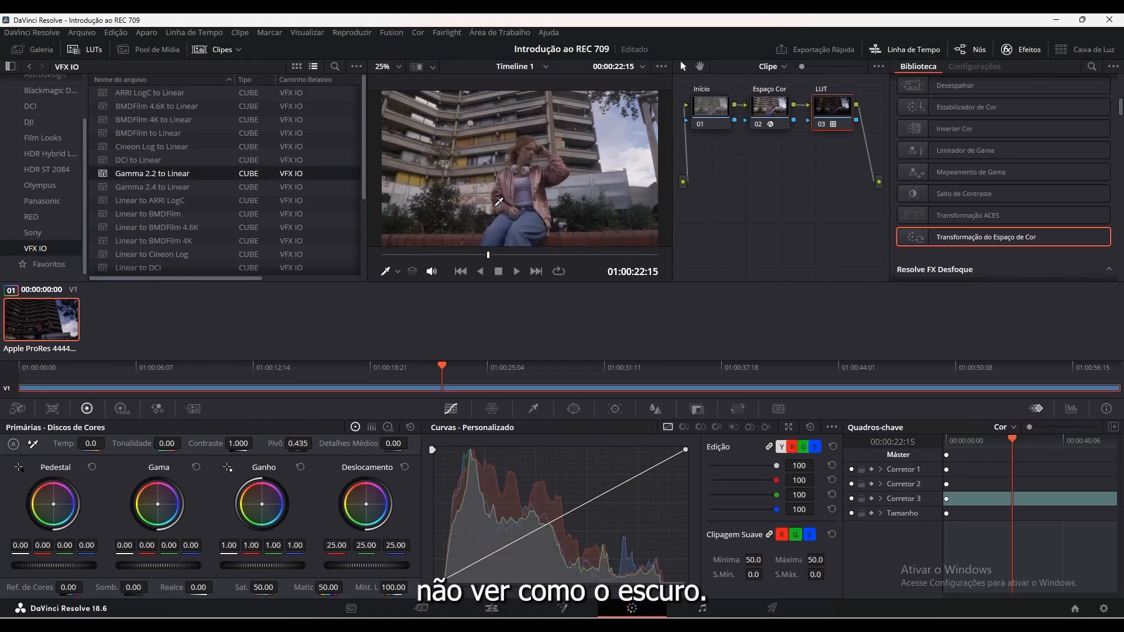
key(ctrl+z)
drag(172, 134, 519, 157)
key(ctrl+z)
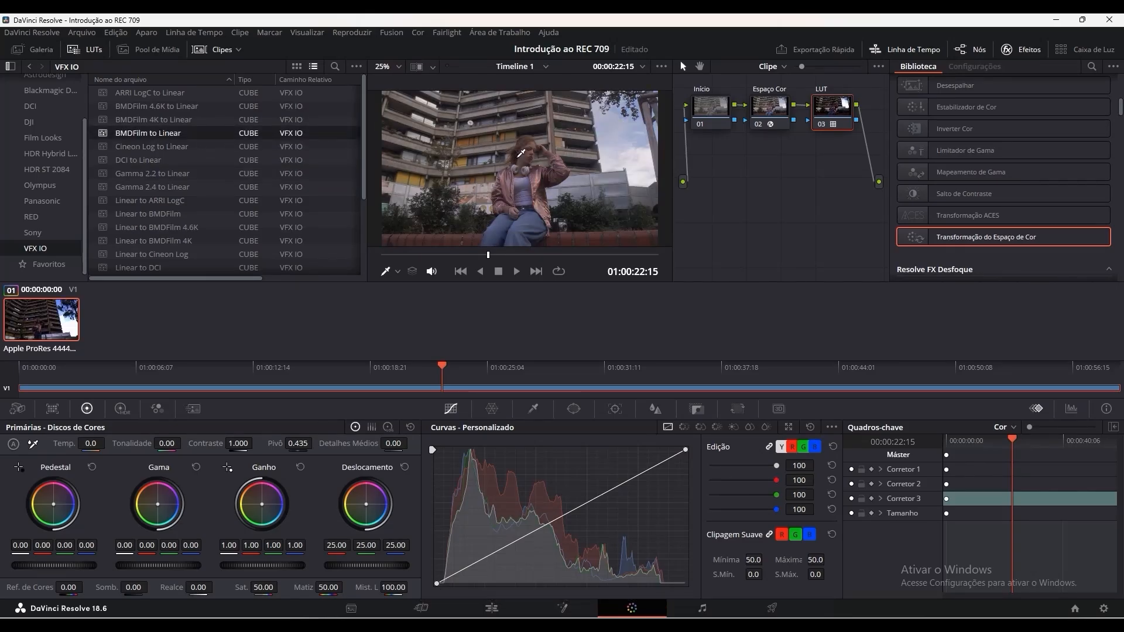
key(ctrl+z)
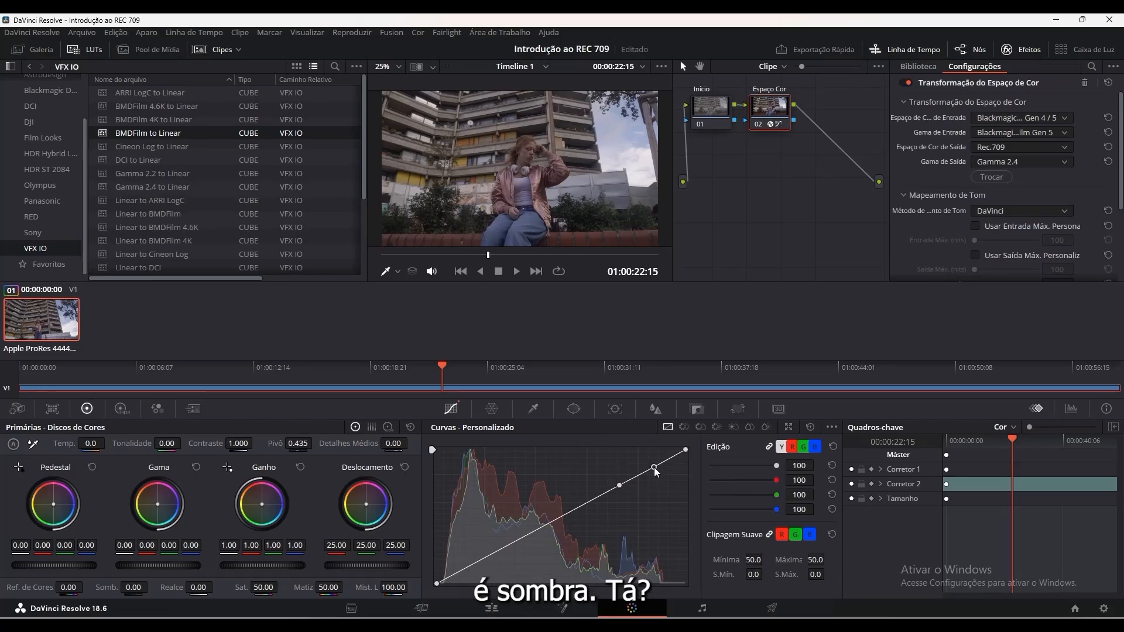
On the Espaço Cor node, try a custom curve that lowers the highlights and lifts the midtones, and undo it.
mouse_move(655, 467)
mouse_down()
mouse_move(655, 487)
mouse_move(646, 455)
mouse_move(668, 485)
mouse_move(672, 473)
mouse_up()
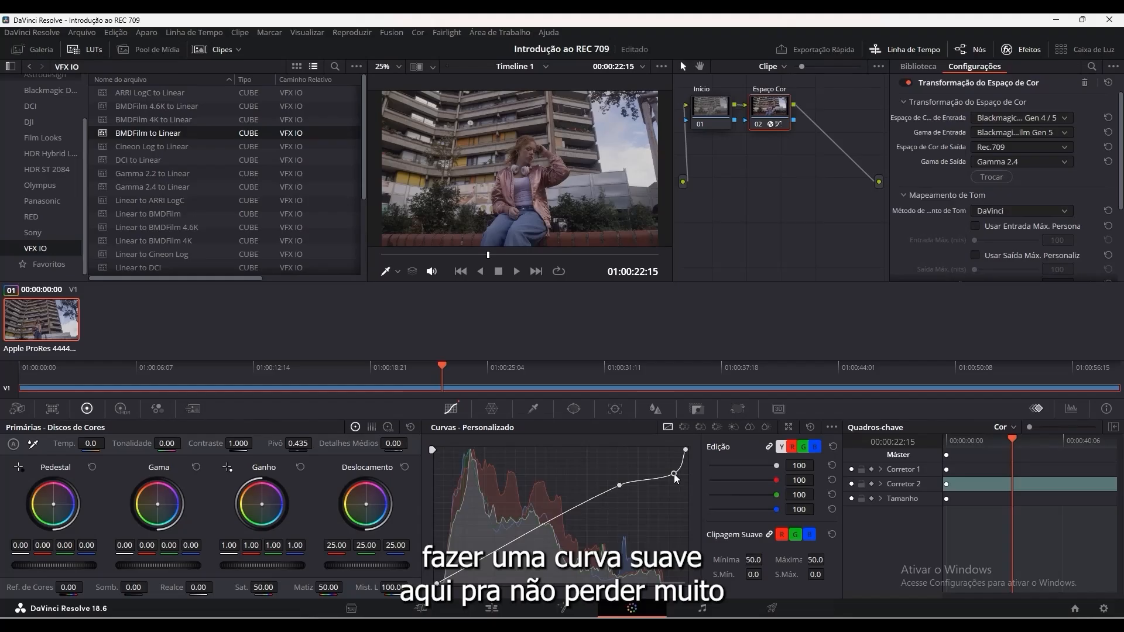
drag(674, 474, 673, 471)
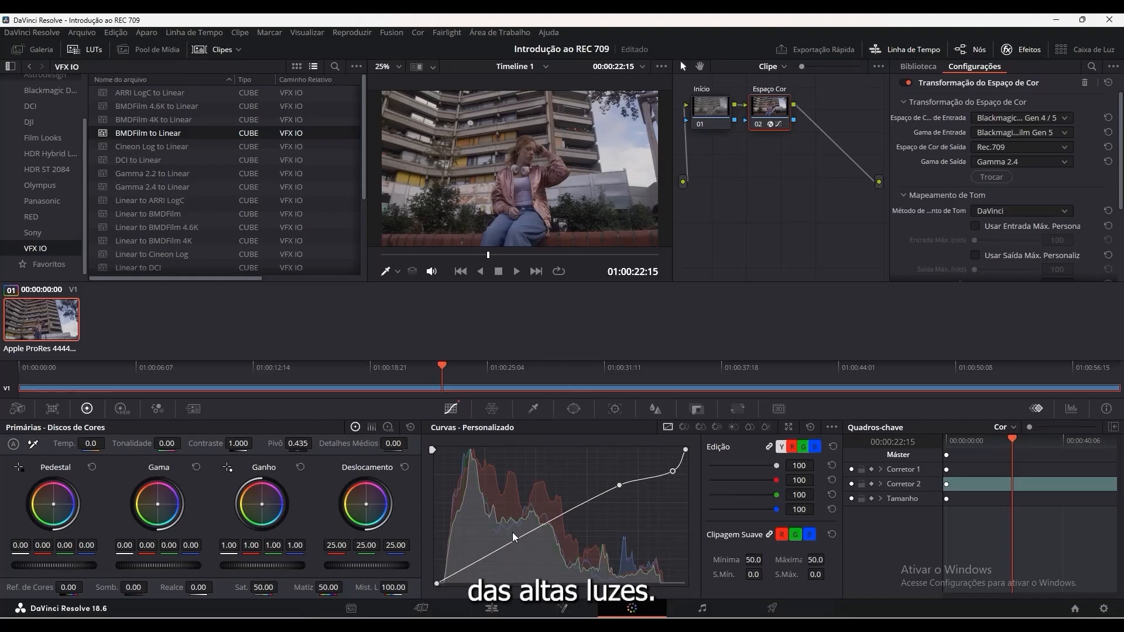
mouse_move(511, 541)
mouse_down()
mouse_move(508, 528)
mouse_move(520, 530)
mouse_up()
drag(471, 561, 473, 561)
drag(520, 532, 553, 510)
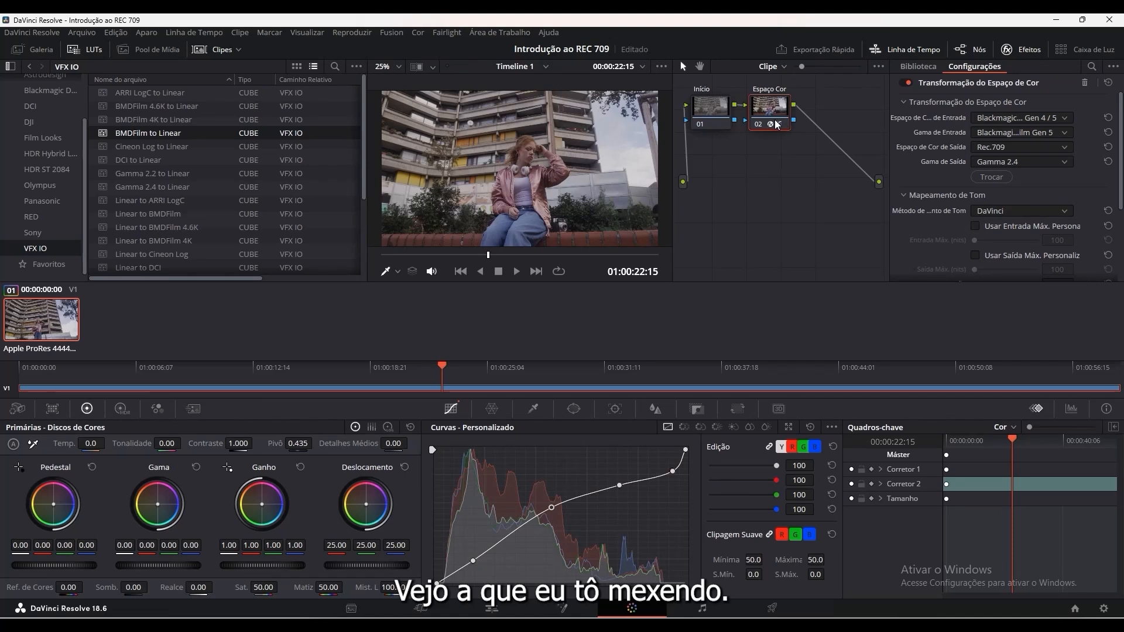
key(ctrl+z)
key(ctrl+z)
key(ctrl+z)
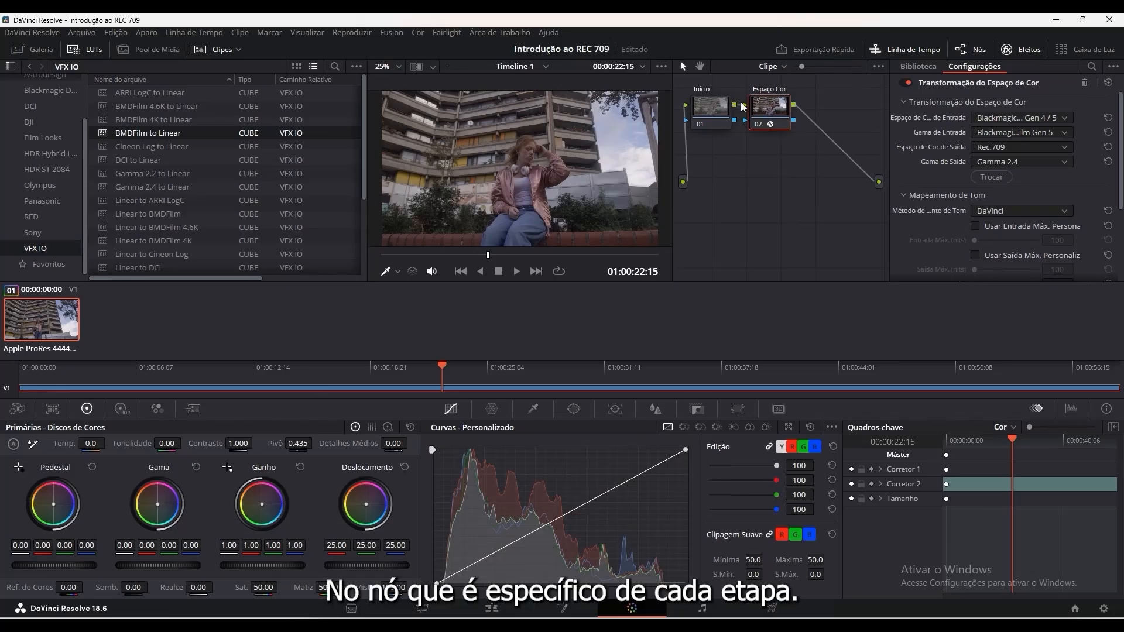
Add a serial node after the Espaço Cor node and label it Edição.
right_click(774, 105)
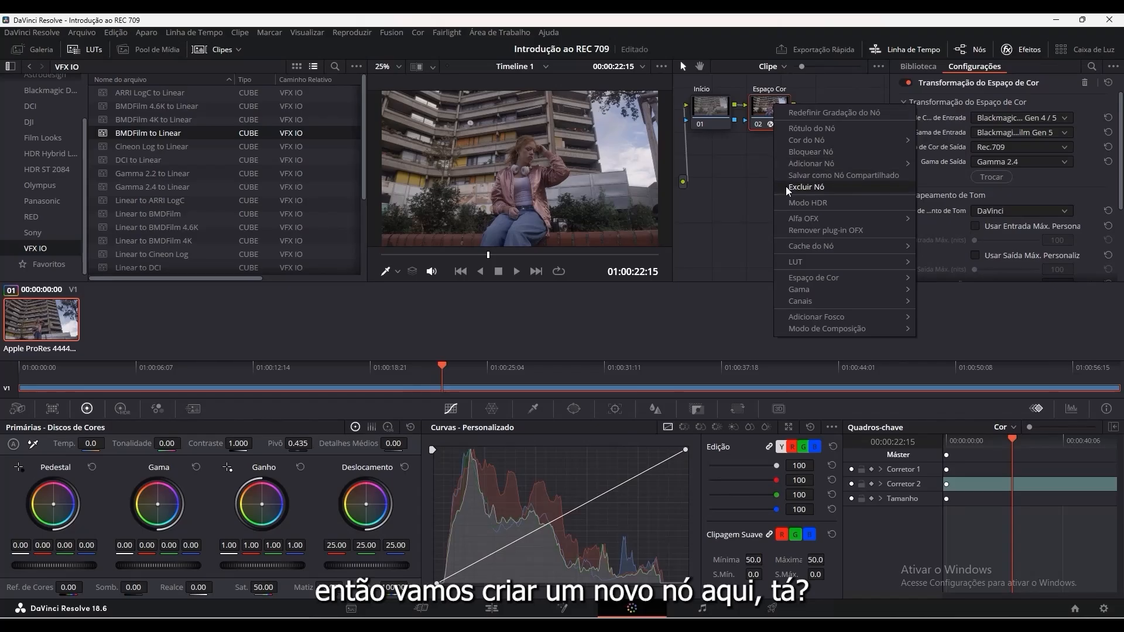
mouse_move(818, 163)
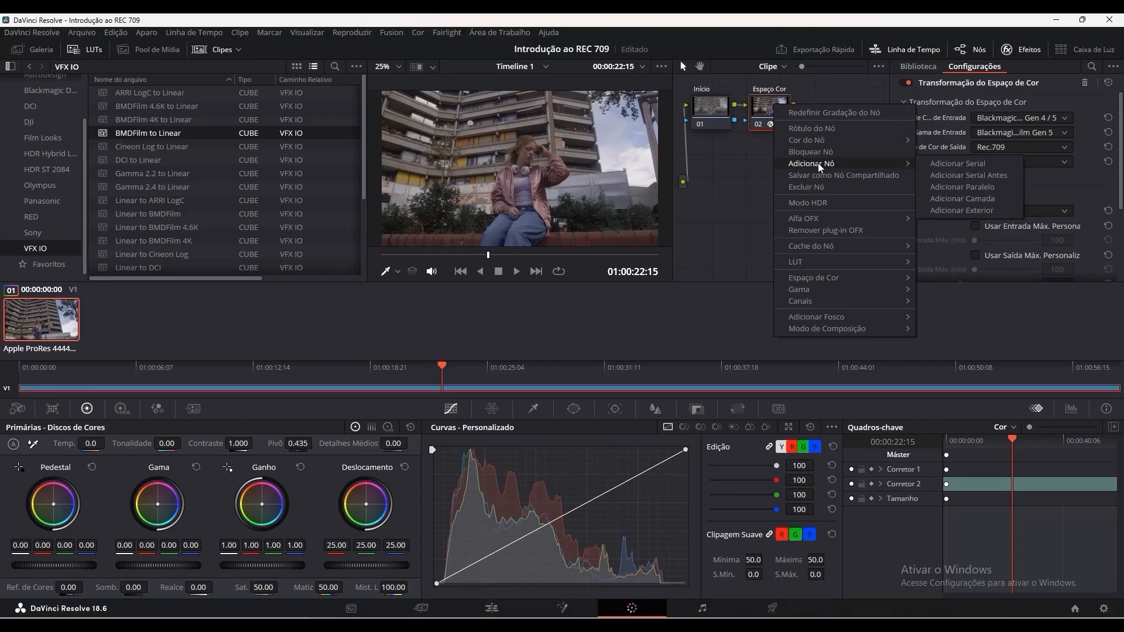
click(948, 165)
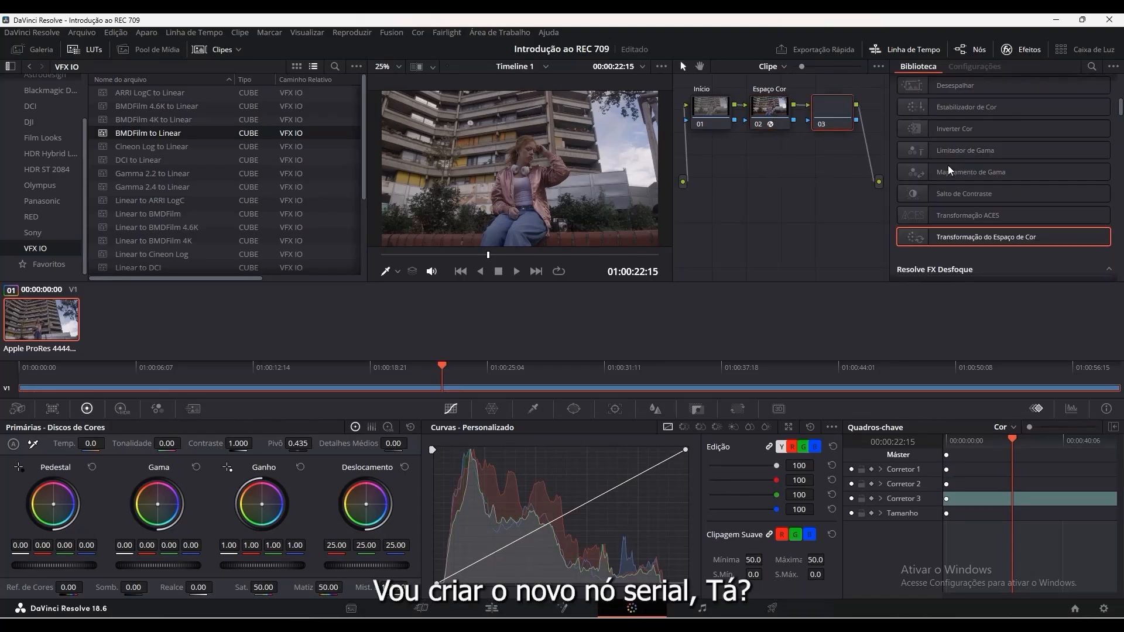
right_click(835, 108)
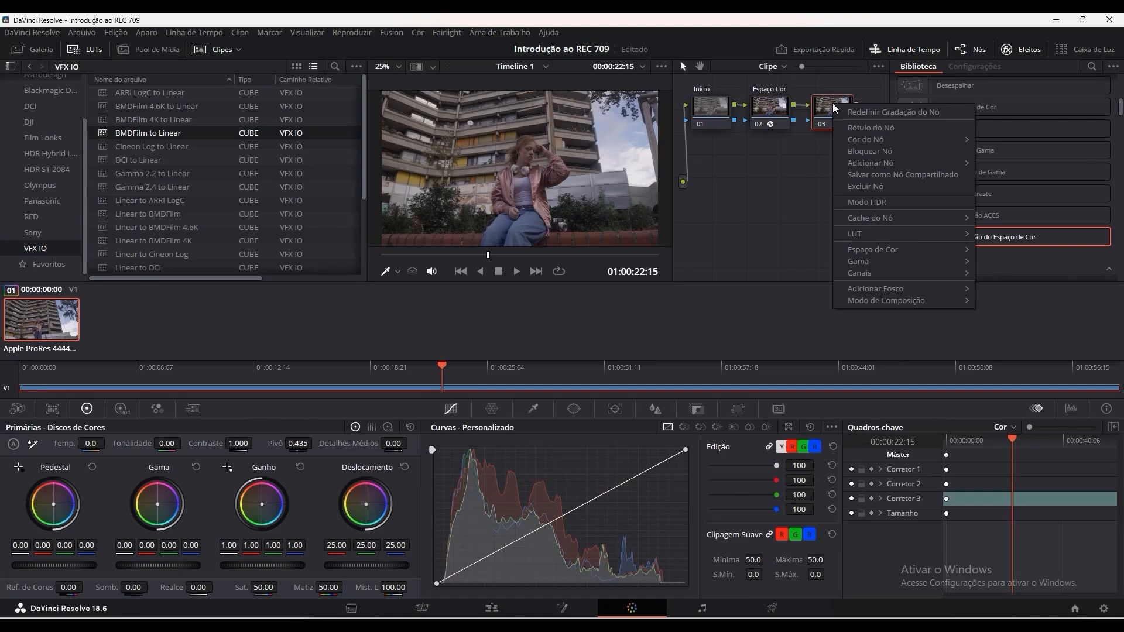
click(863, 127)
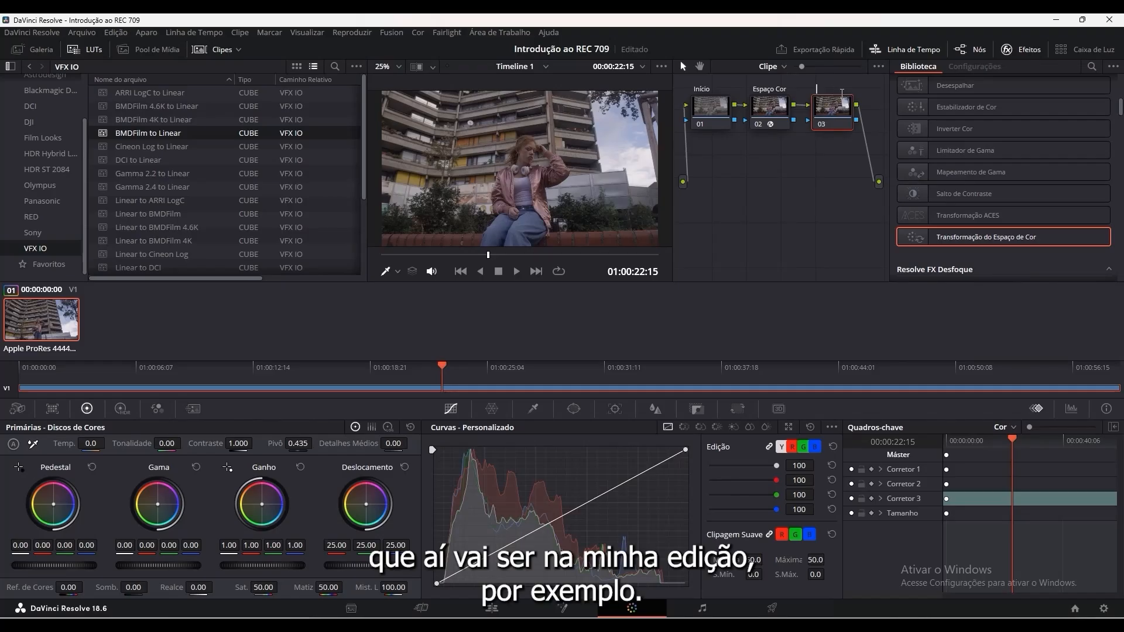
text(Edição)
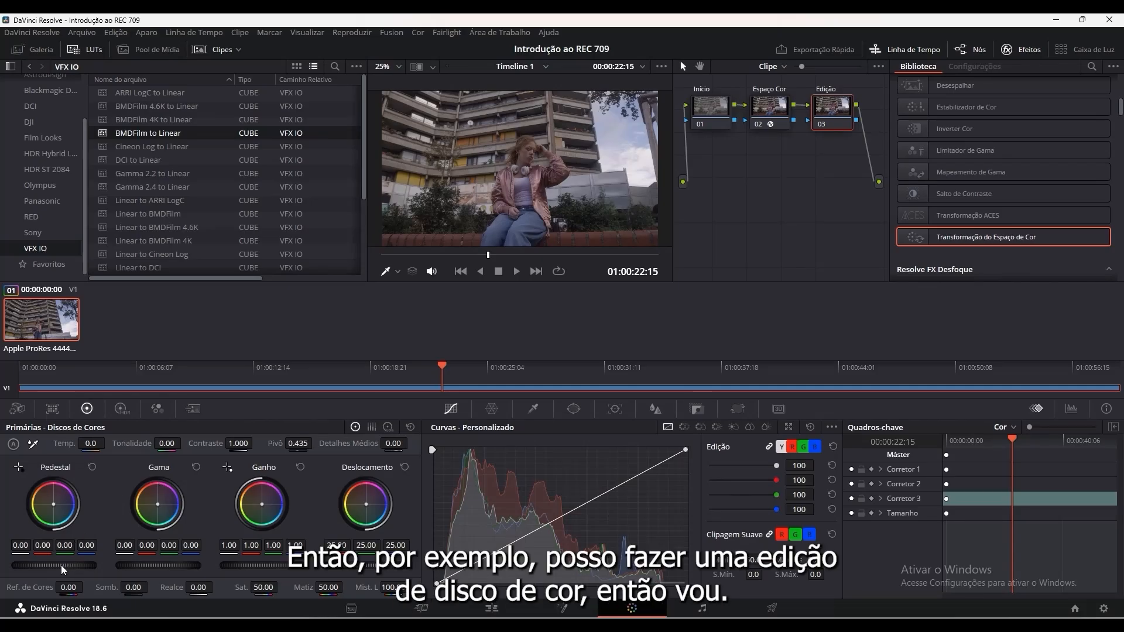
On the Edição node, set the master values of Pedestal and Gama to 0.01, Ganho to 1.23 and Deslocamento to 29.50.
drag(54, 566, 59, 566)
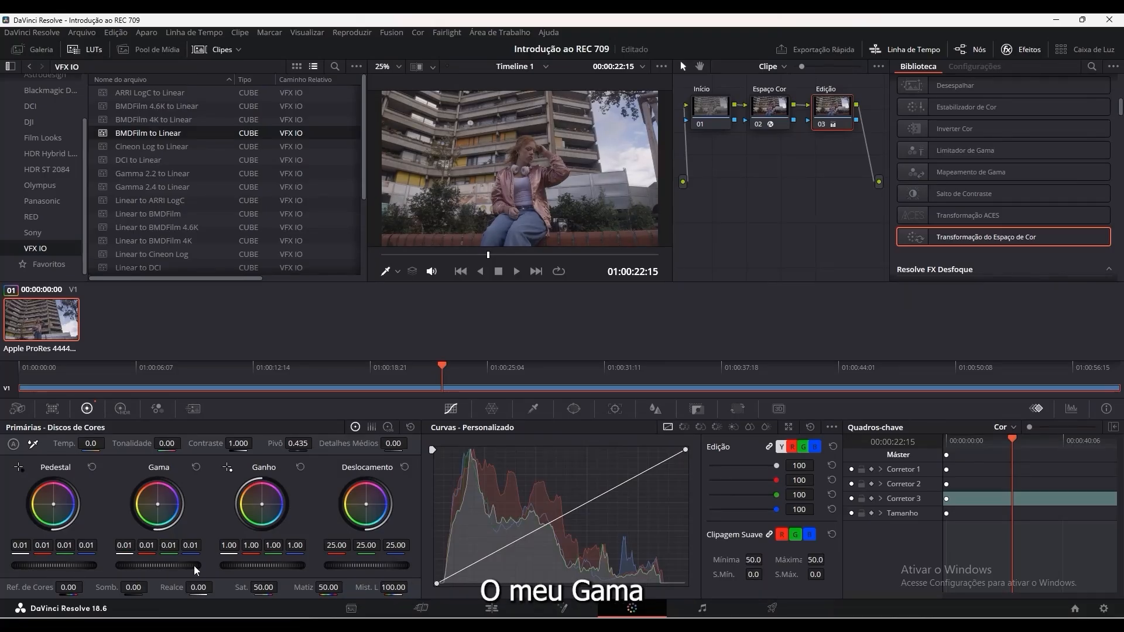
drag(262, 566, 288, 565)
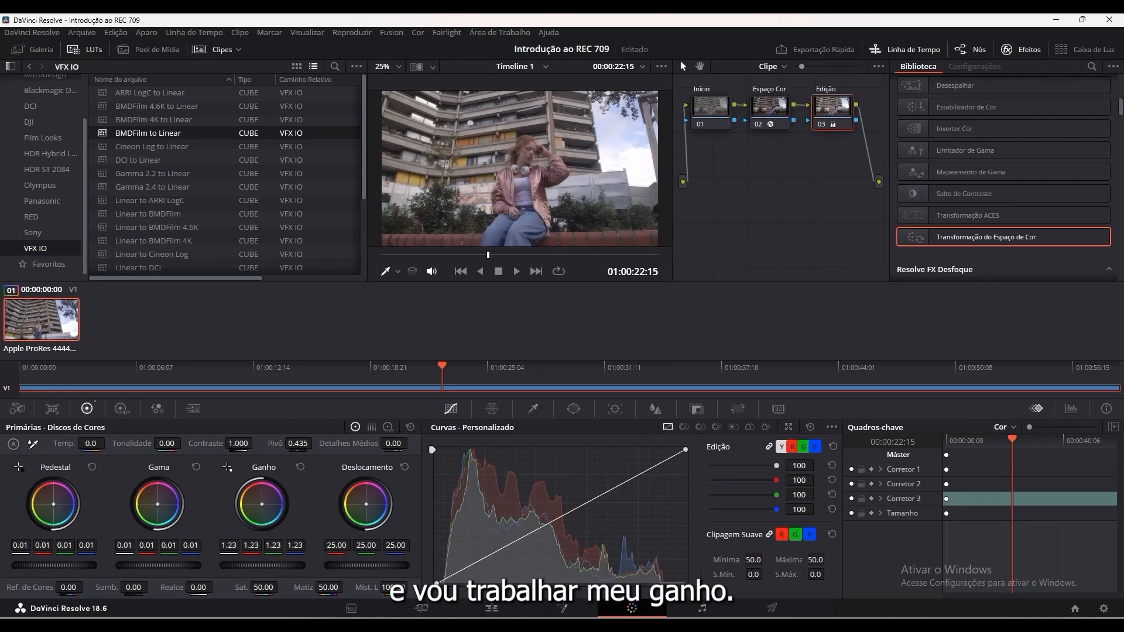
drag(366, 566, 380, 566)
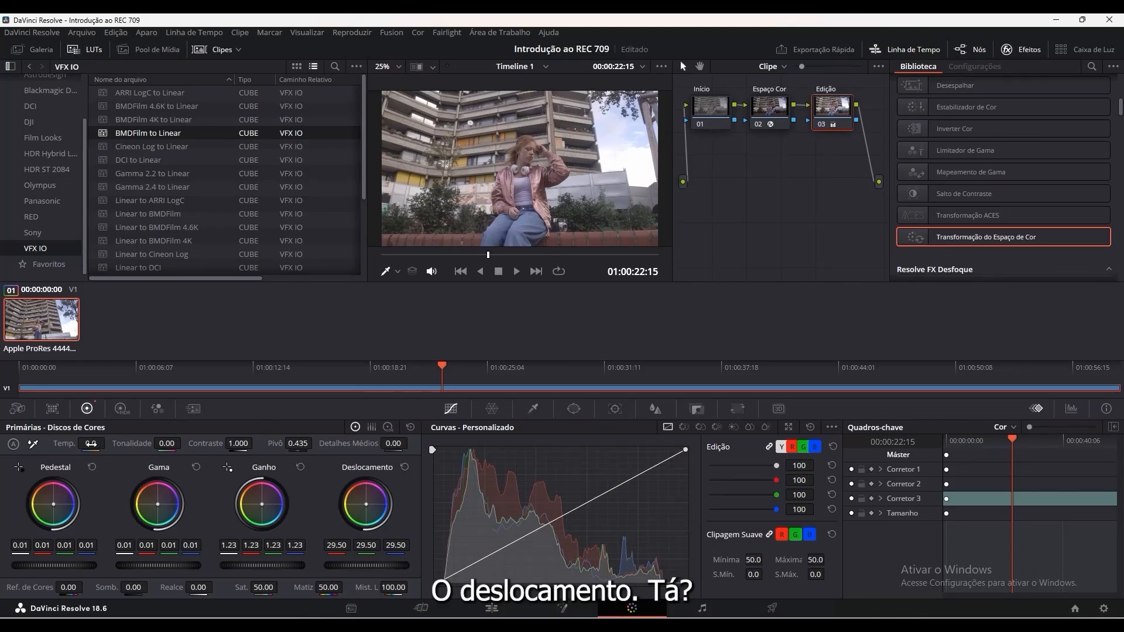
Set the node's temperature to 500, contrast to 1.188, pivot to 0.203 and midtone detail to 8.00.
drag(90, 444, 106, 444)
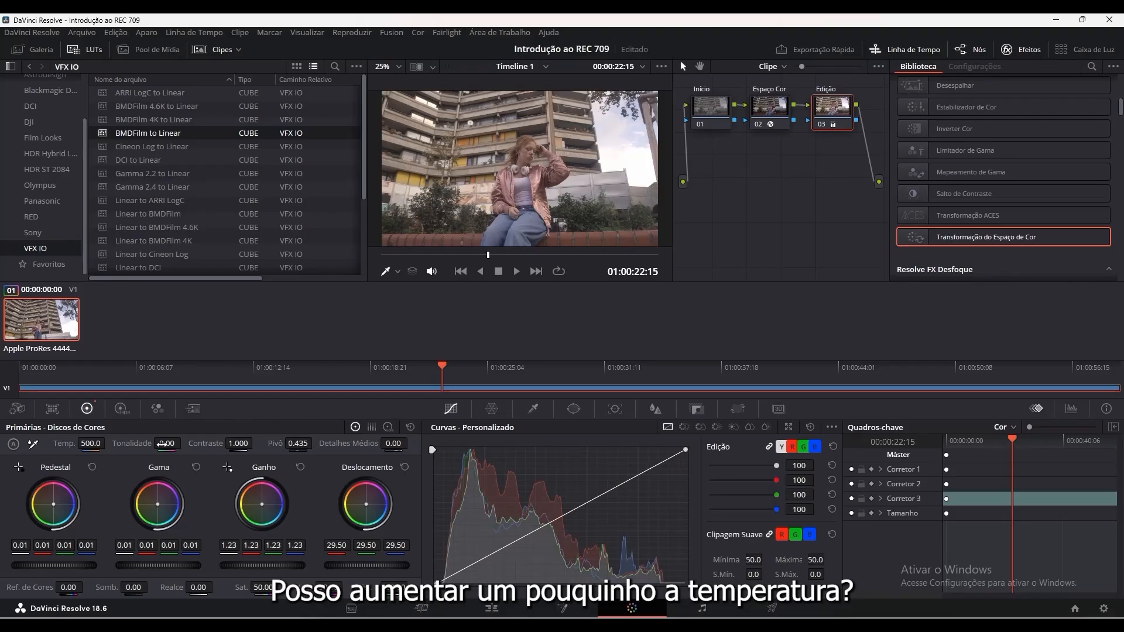
drag(238, 443, 256, 443)
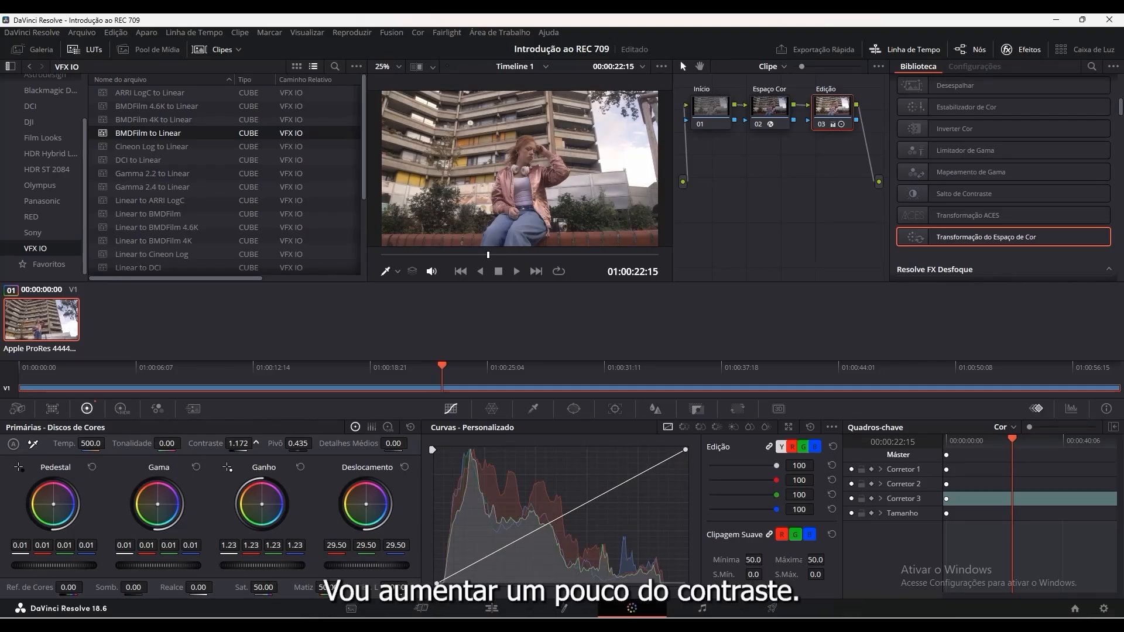
drag(256, 443, 254, 443)
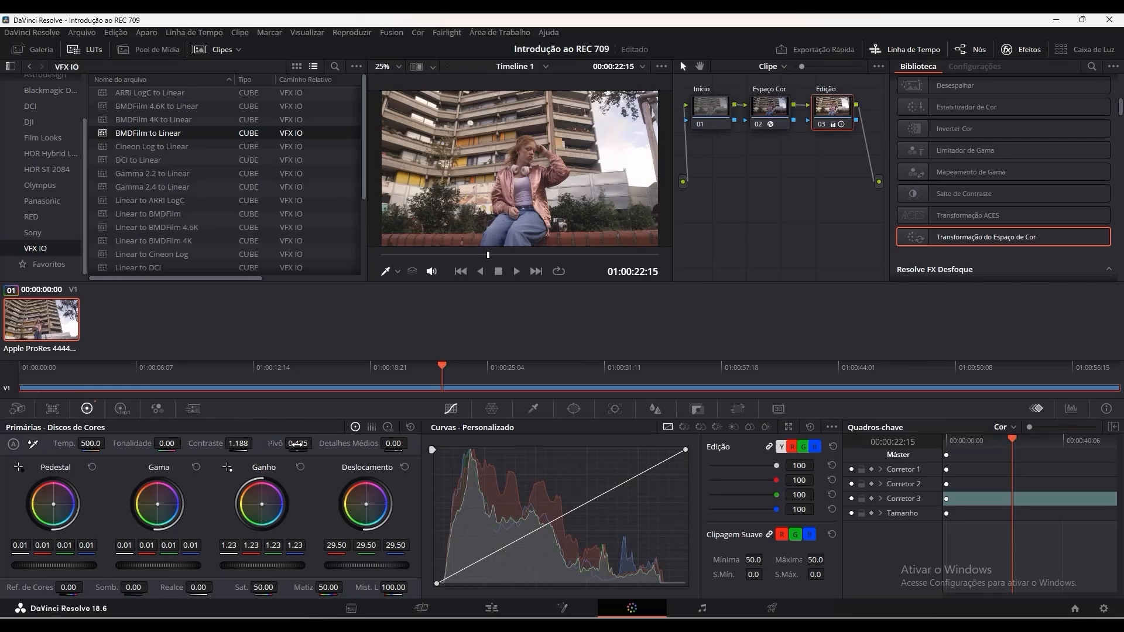
drag(316, 444, 317, 444)
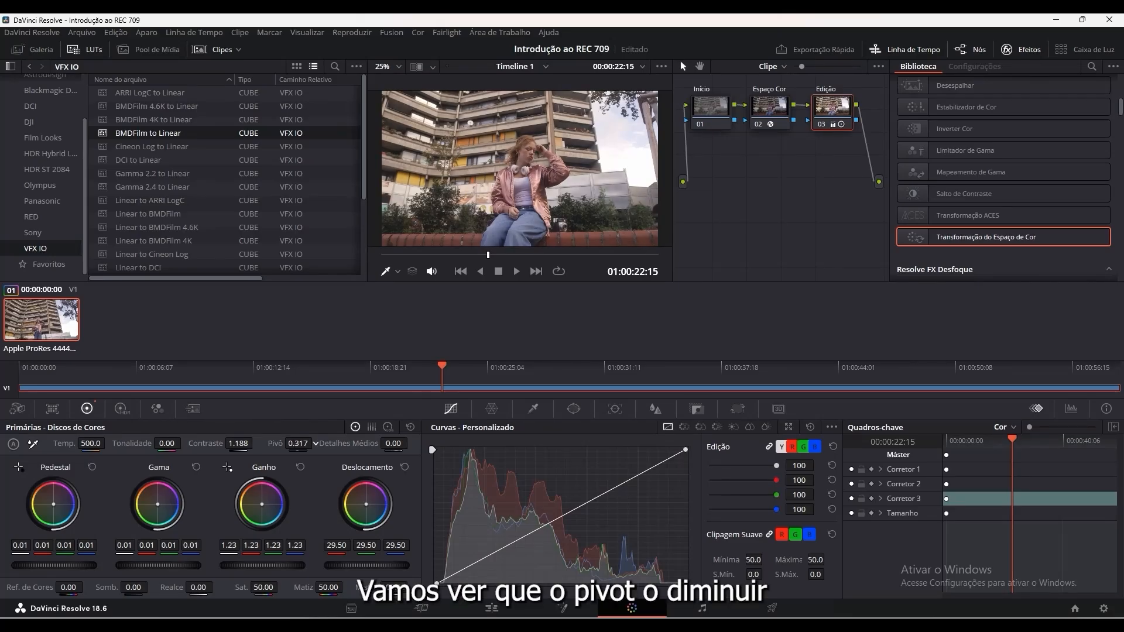
drag(316, 443, 313, 443)
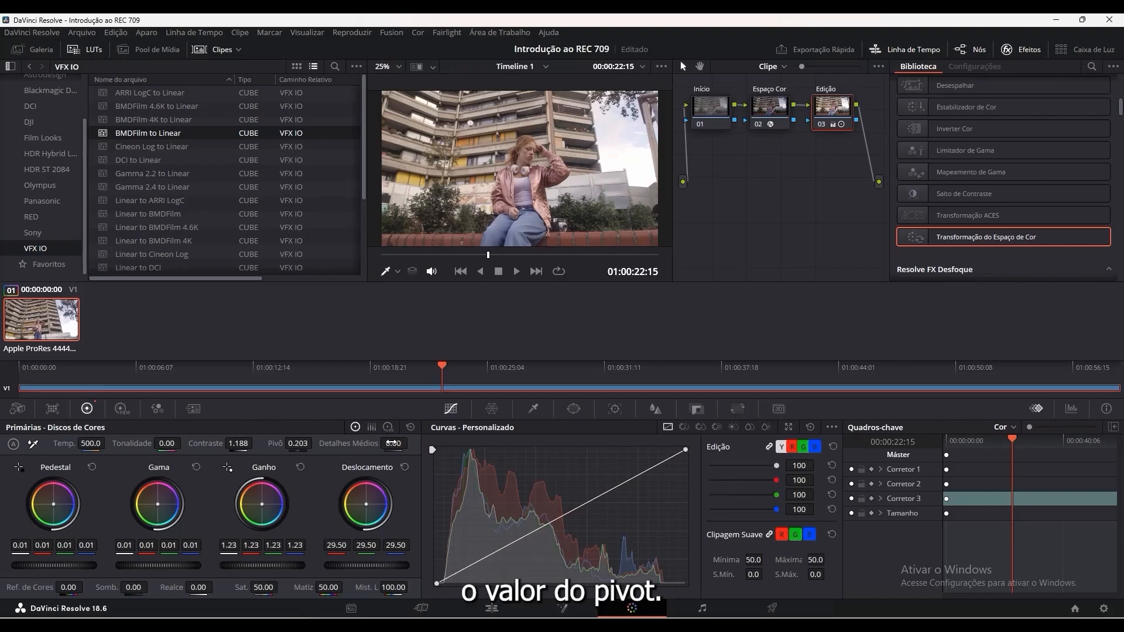
mouse_move(391, 443)
mouse_down()
mouse_move(411, 443)
mouse_move(387, 443)
mouse_up()
Set the node's color boost to 22, shadows to 24, highlights to 37.50, saturation to 53.60 and luma mix to 90.80.
drag(71, 587, 80, 587)
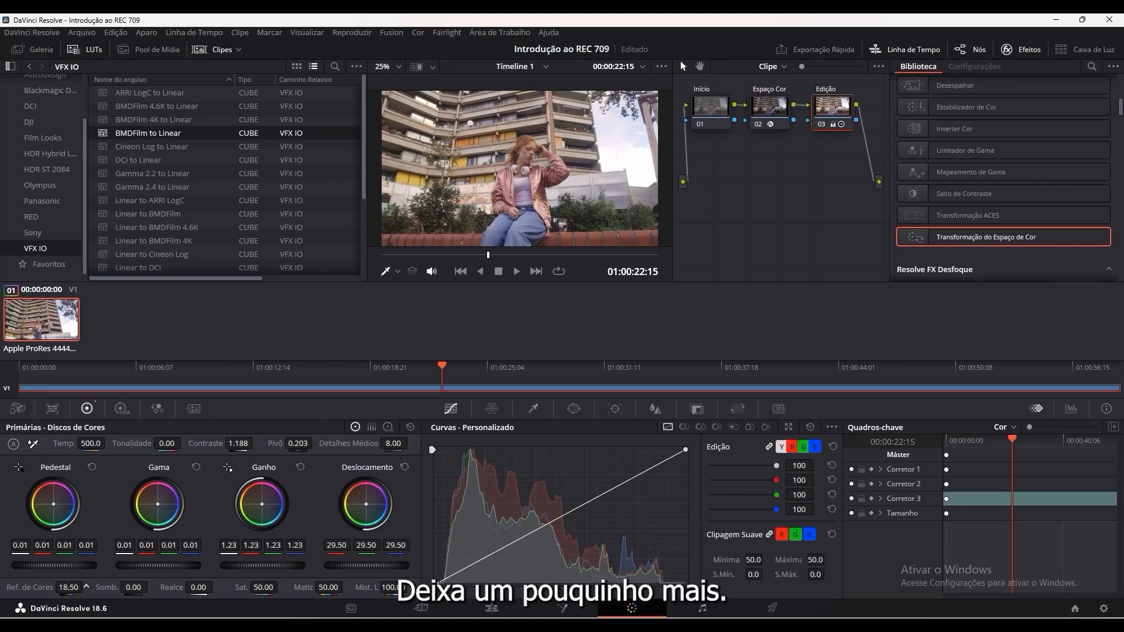
drag(86, 586, 87, 586)
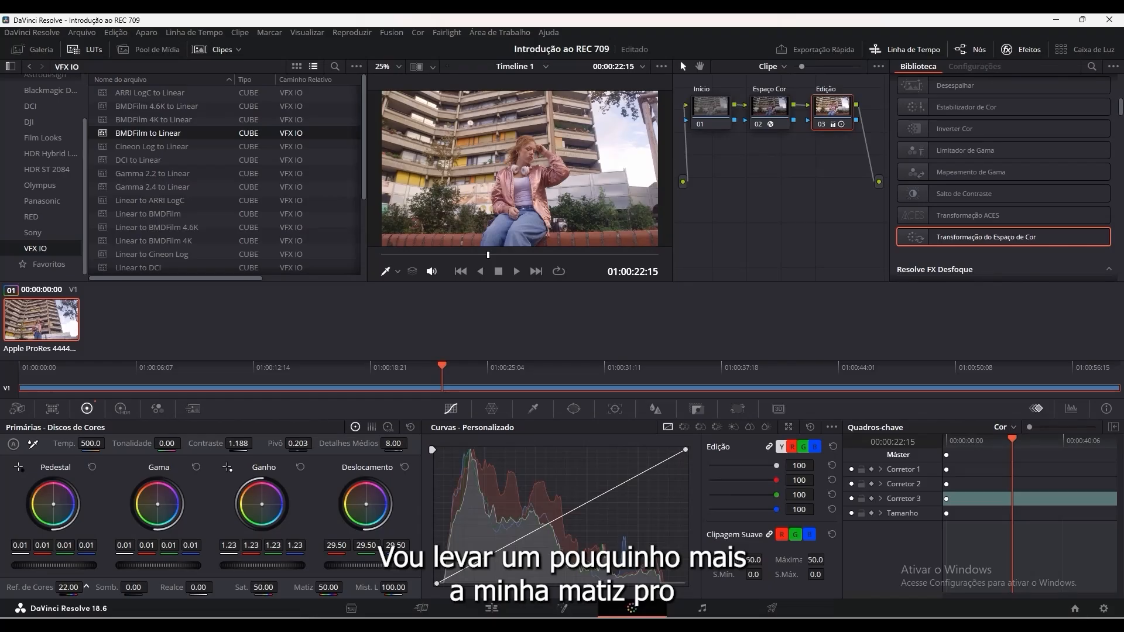
drag(134, 587, 227, 590)
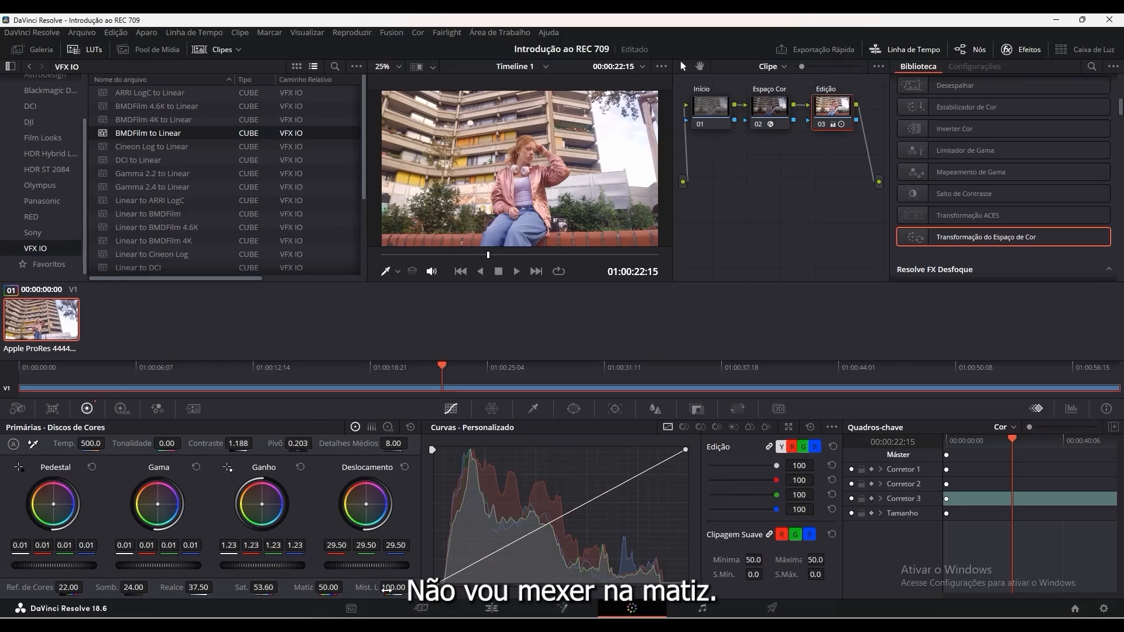
drag(394, 587, 379, 588)
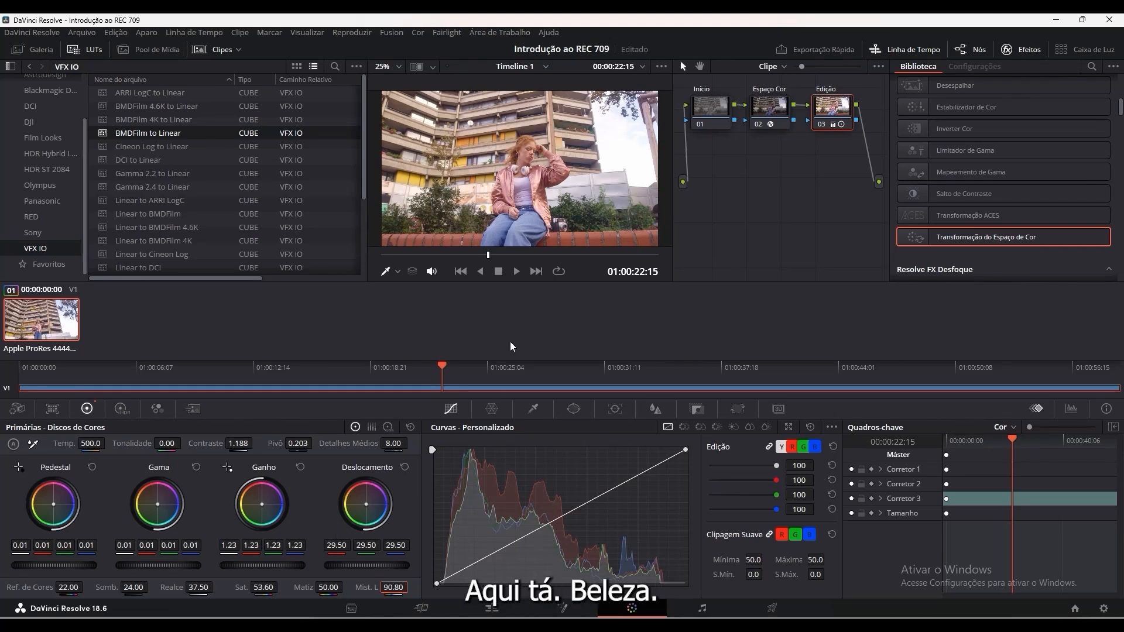
Play back the graded clip, stop it and go to the seated woman shot at 01:00:32:01.
click(517, 271)
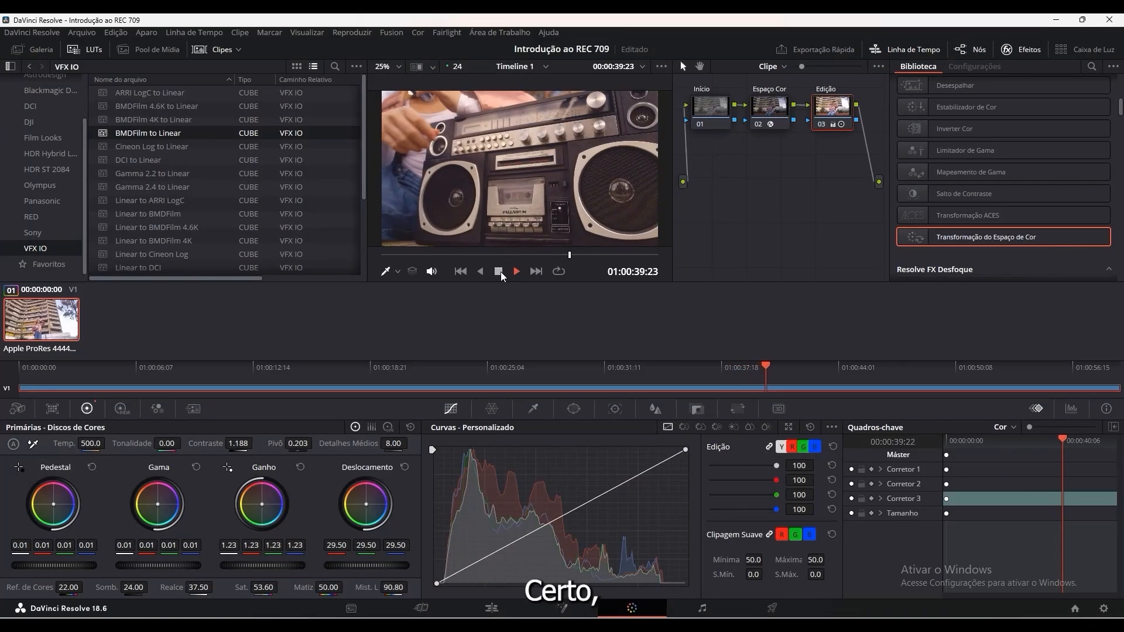
click(500, 272)
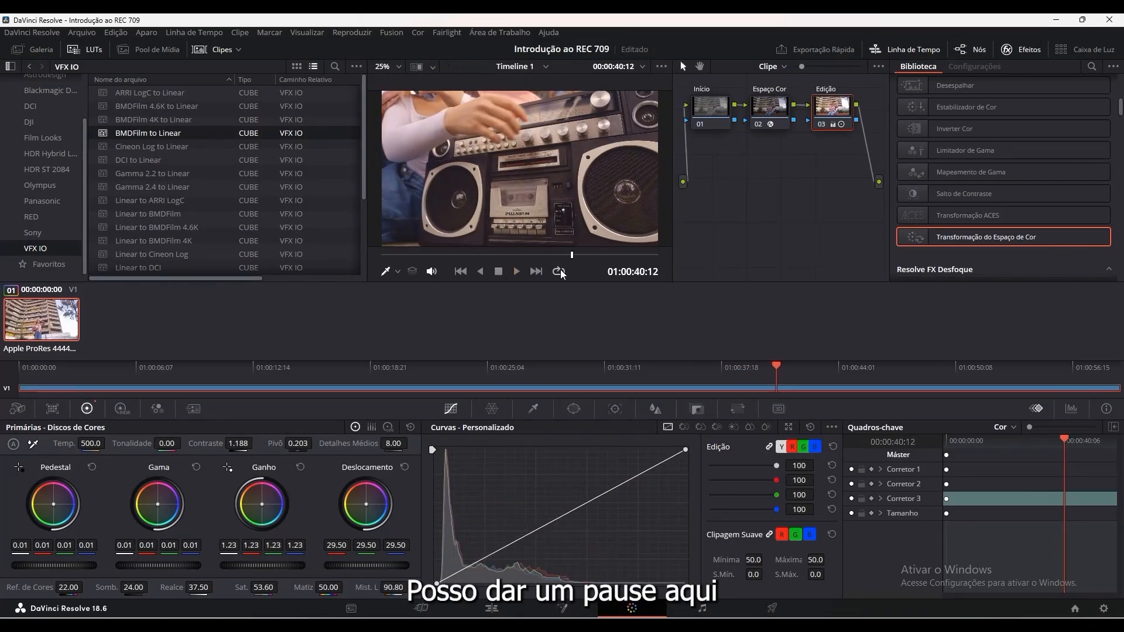
drag(565, 257, 533, 261)
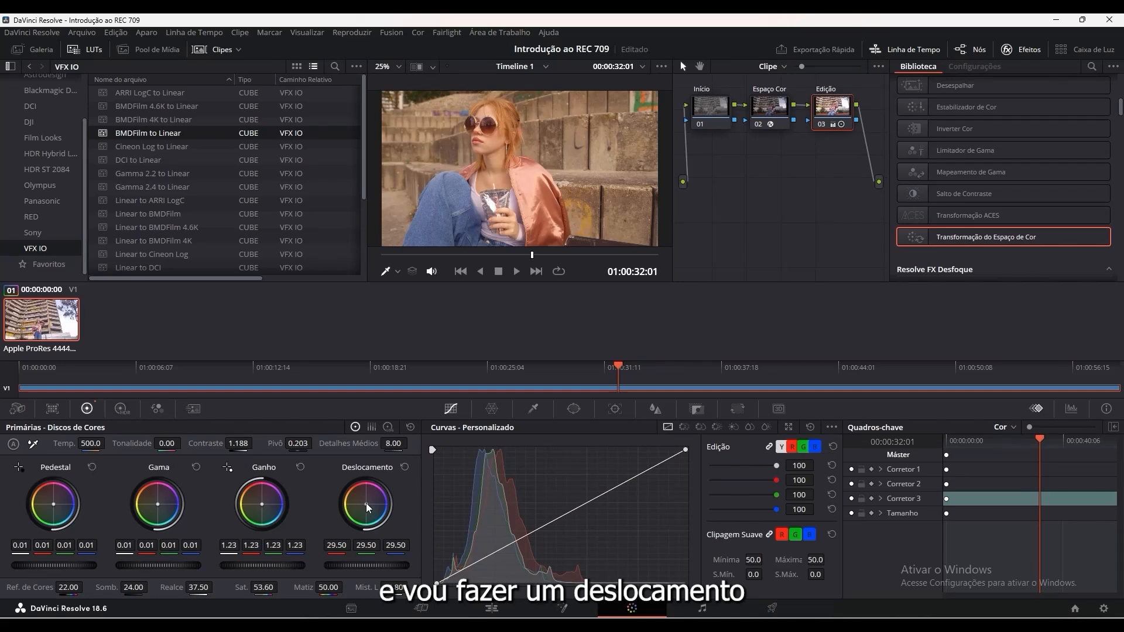
Tint the wheels toward orange in RGB: Deslocamento 31.87/28.88/25.94, Ganho 1.28/1.22/1.14, Gama 0.02/0.01/-0.00 and Pedestal 0.04/-0.00/-0.01.
drag(367, 503, 359, 497)
drag(263, 507, 259, 503)
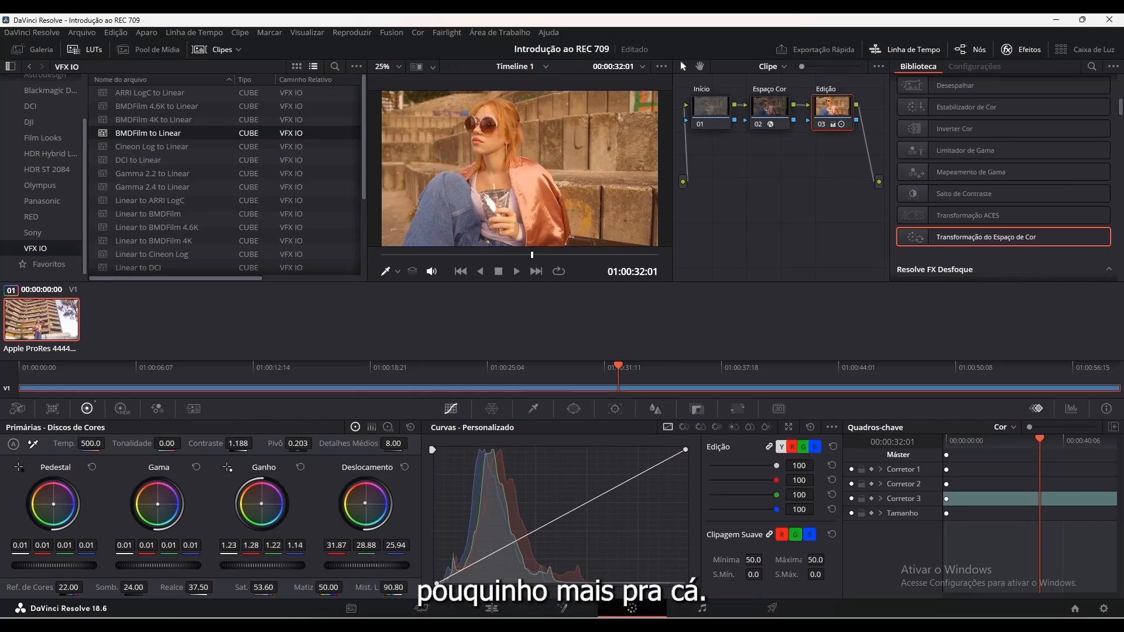
drag(158, 504, 159, 505)
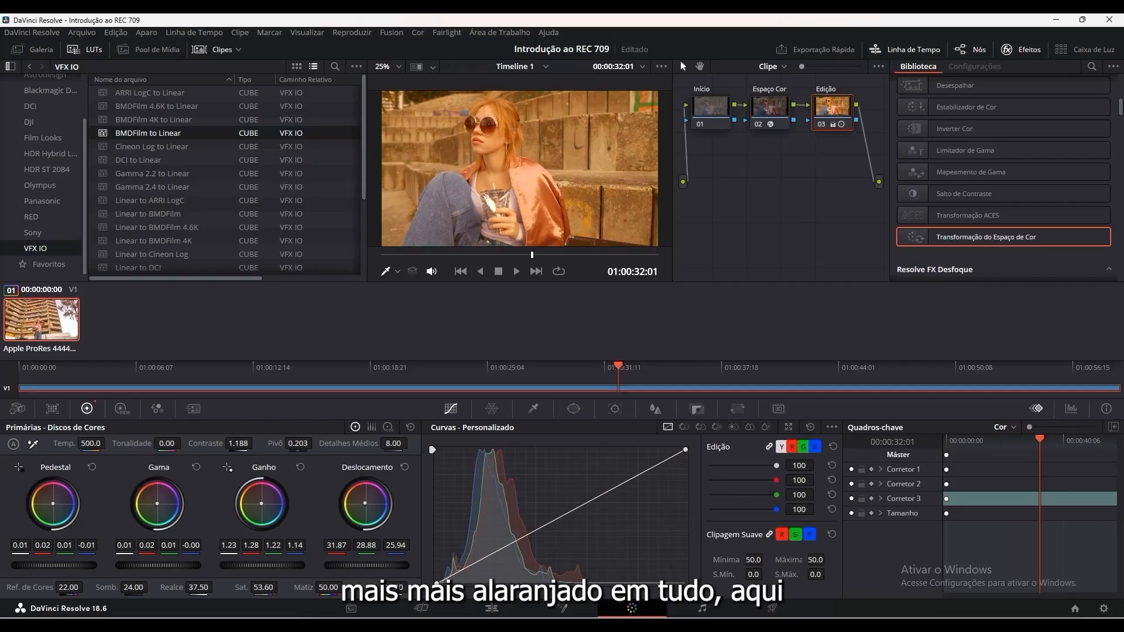
drag(52, 503, 54, 504)
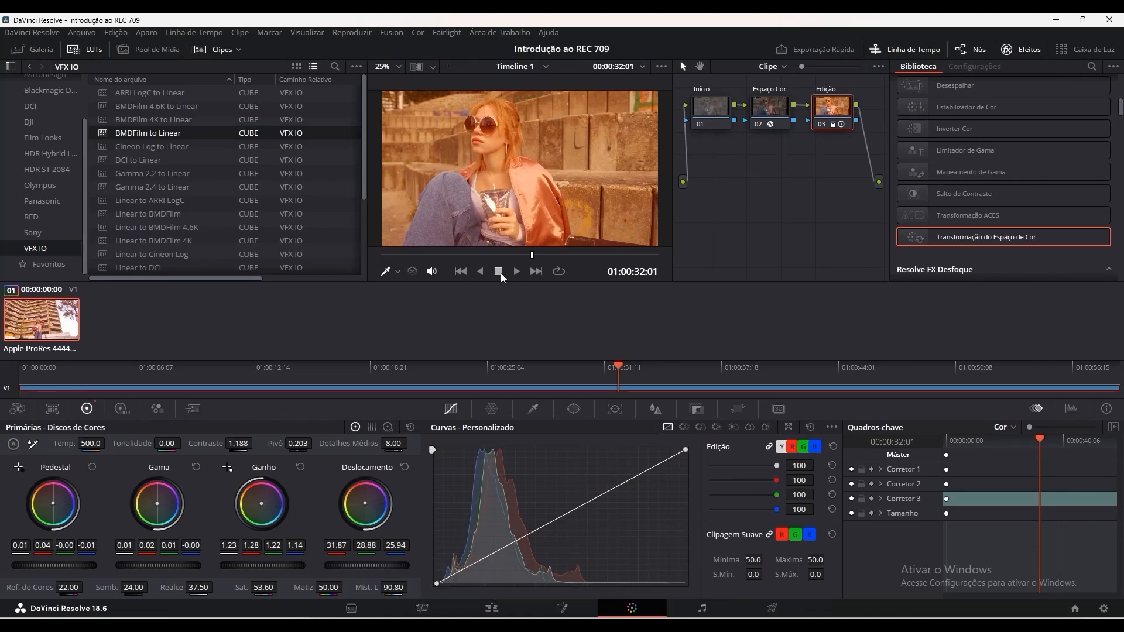
Review the orange grade by playing the clip and checking its earlier shots, stopping at 01:00:05:16.
click(518, 273)
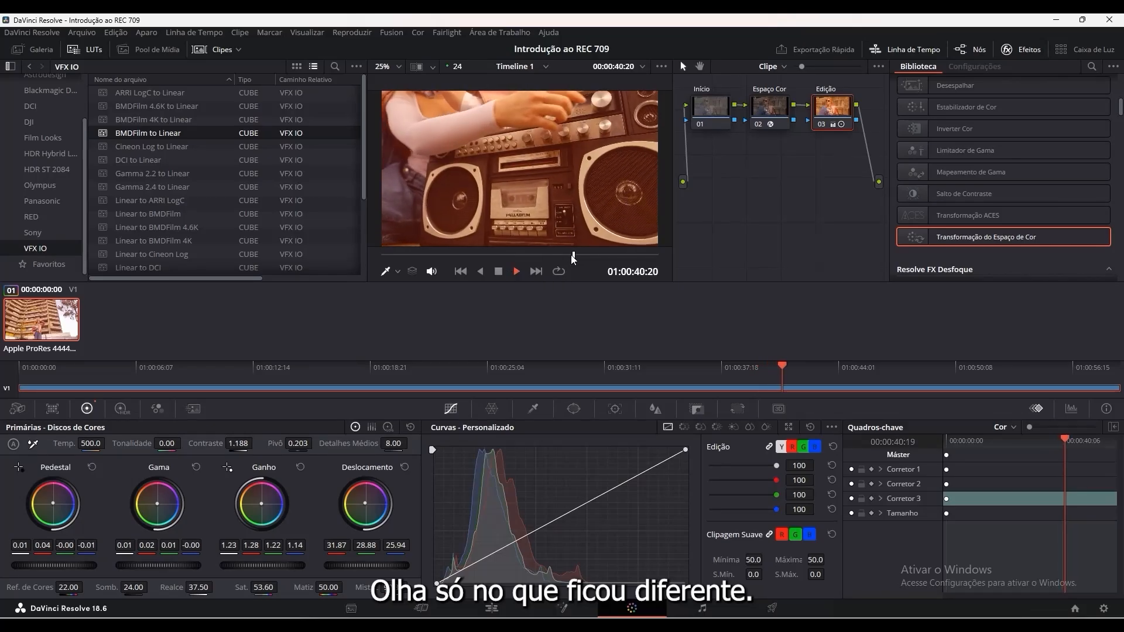
drag(569, 255, 434, 256)
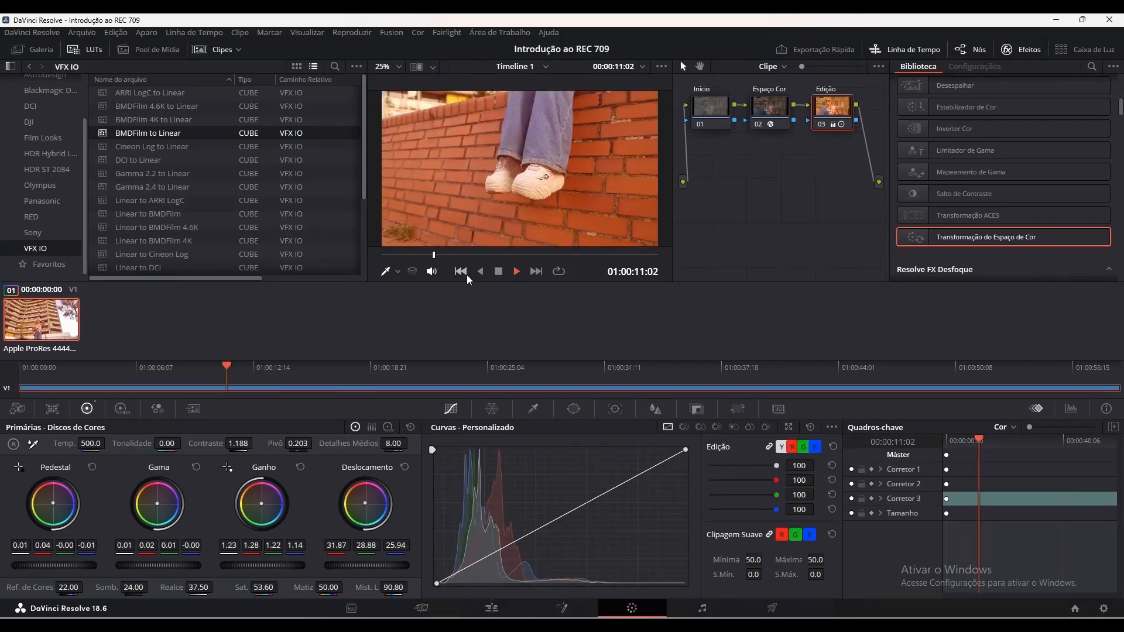
click(515, 270)
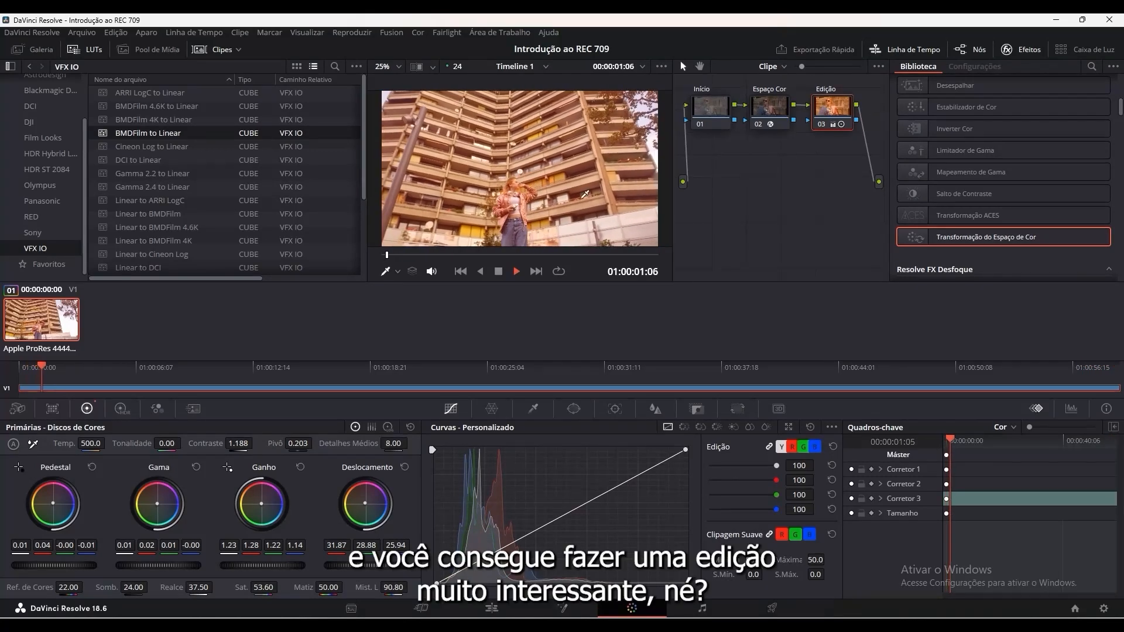
click(502, 270)
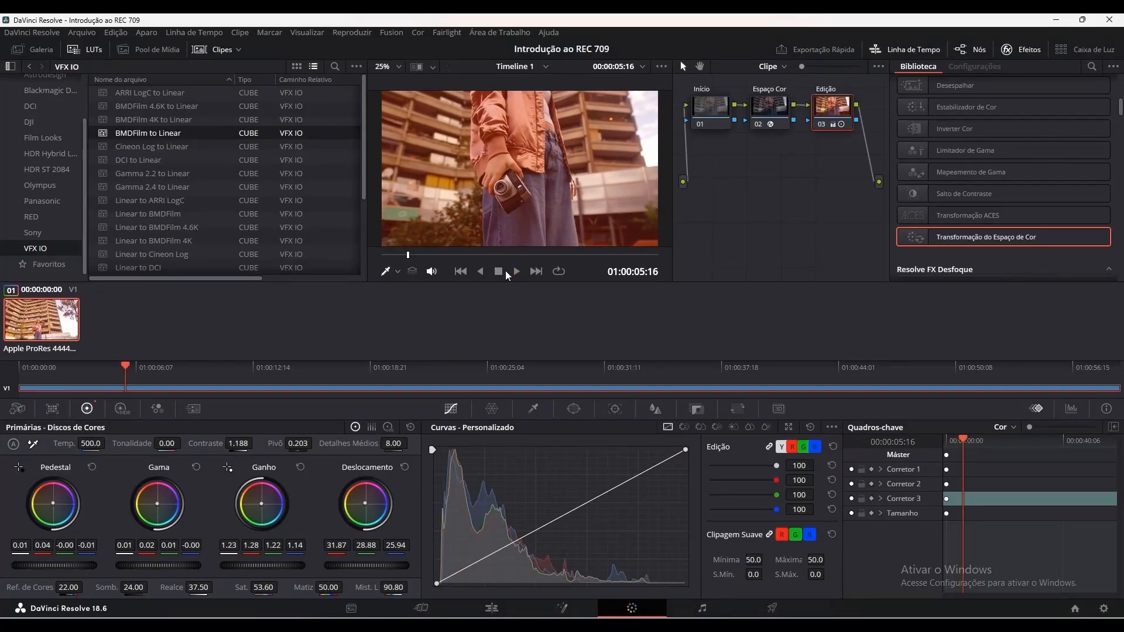